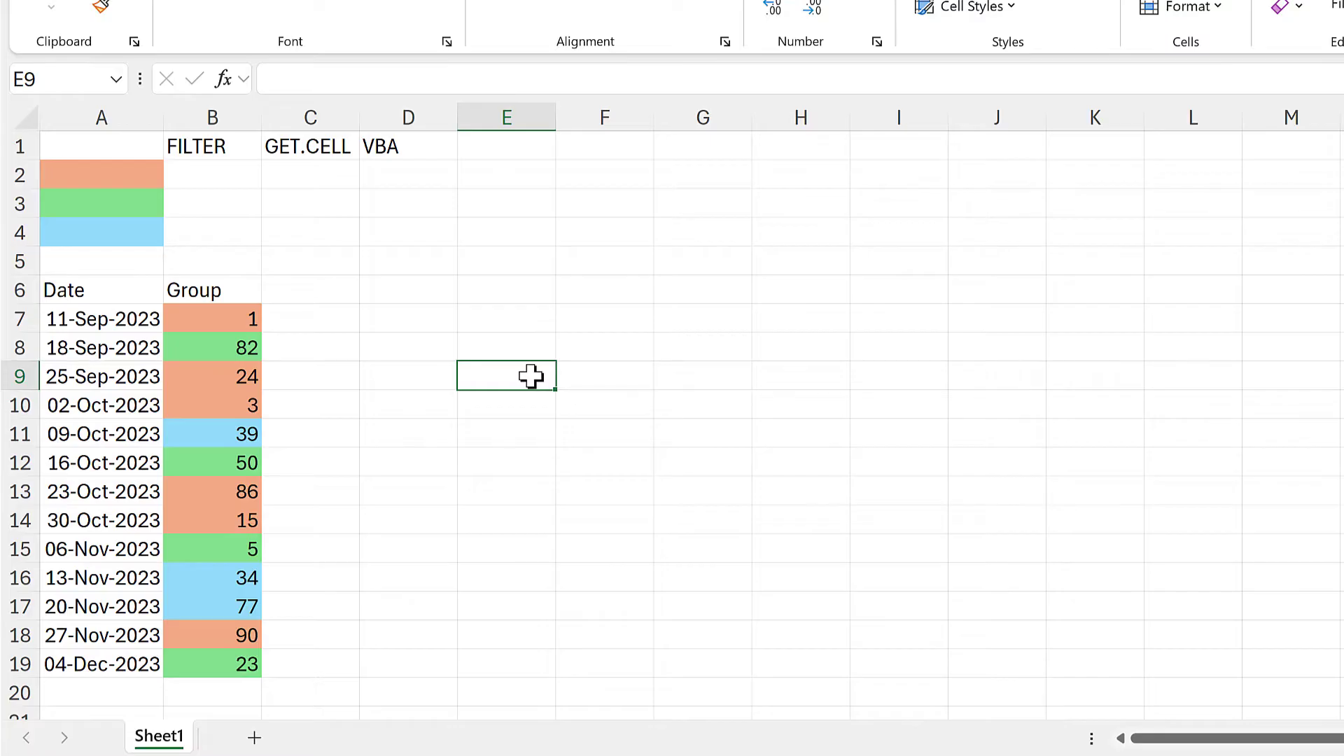
- Enter =SUBTOTAL(9,$B$7:$B$19) in B2 to sum the Group values
click(231, 171)
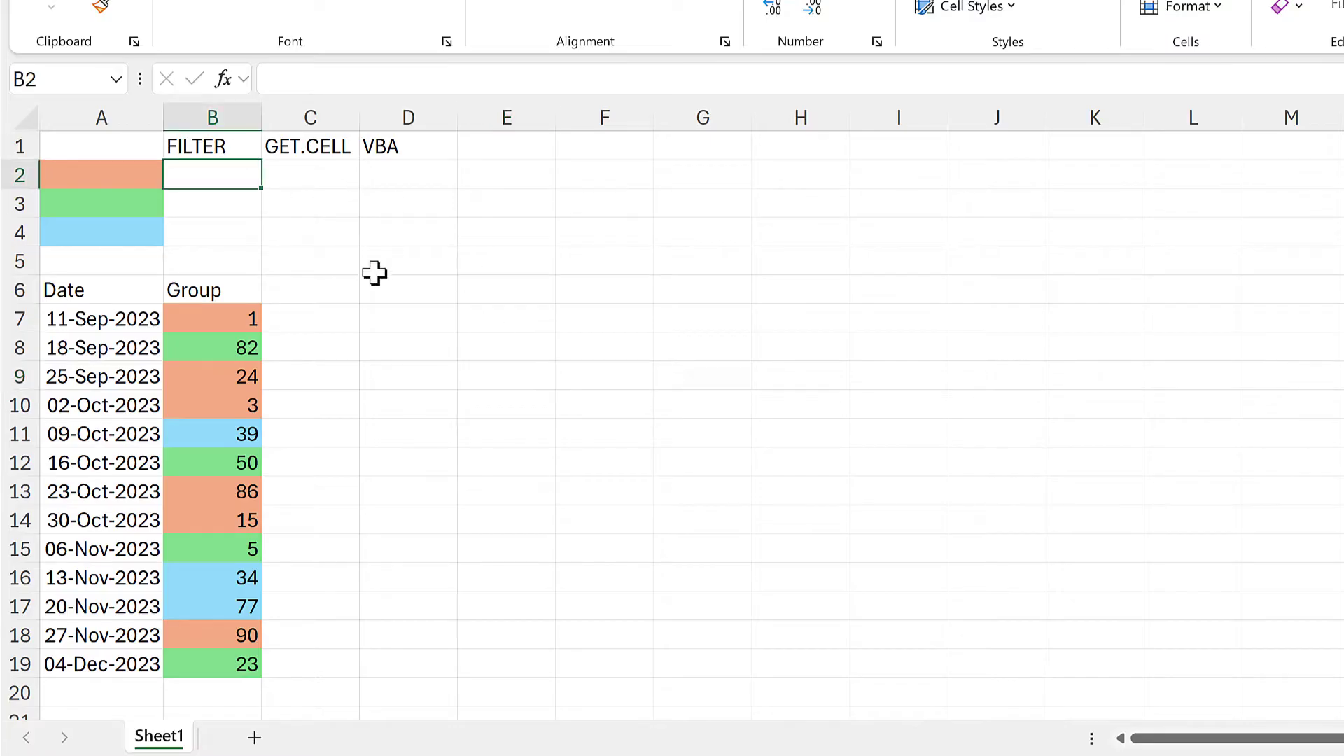
text(=sub)
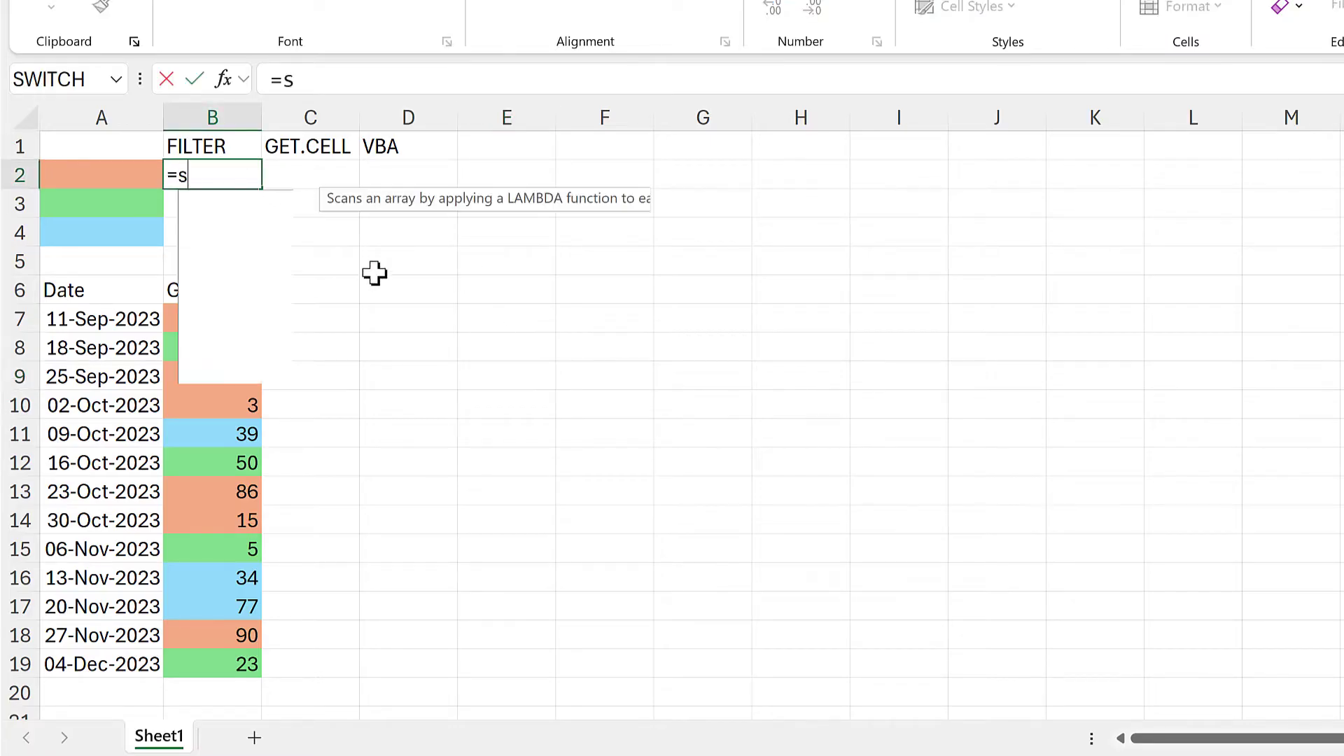
double_click(231, 219)
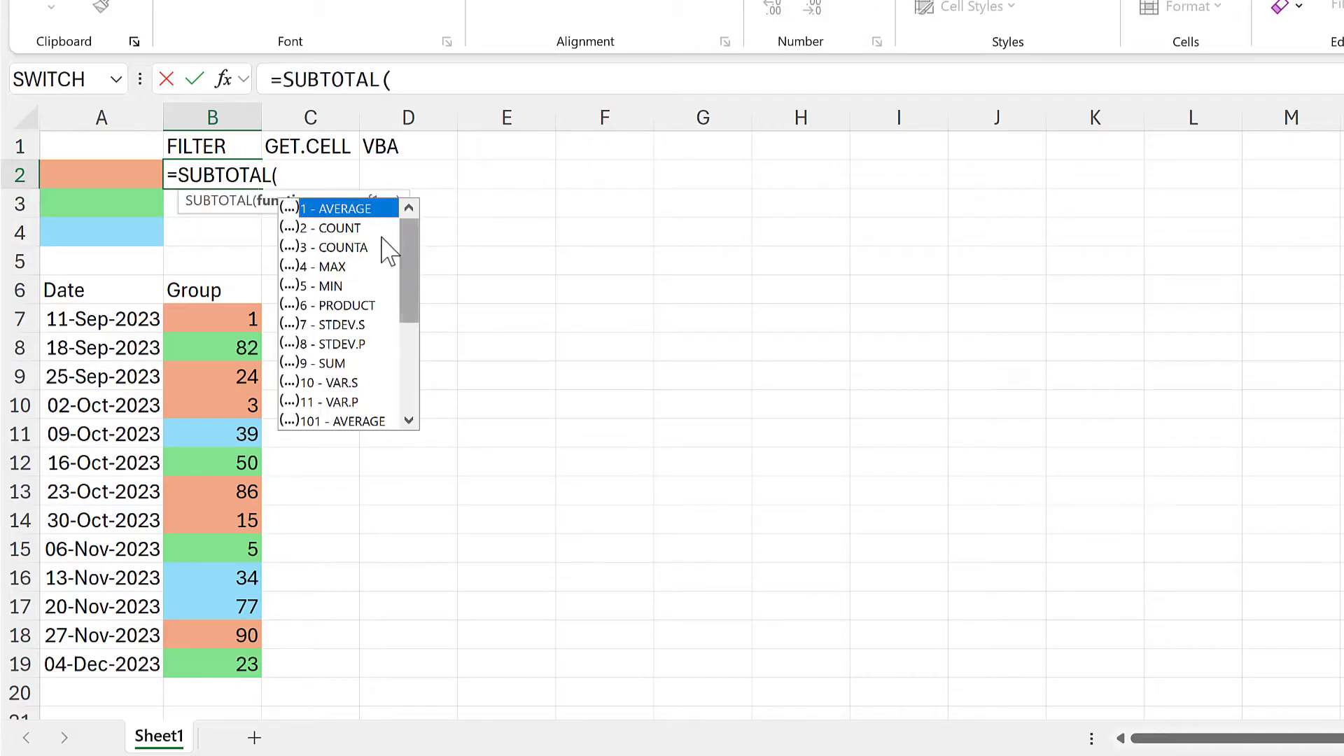
double_click(350, 364)
text(,)
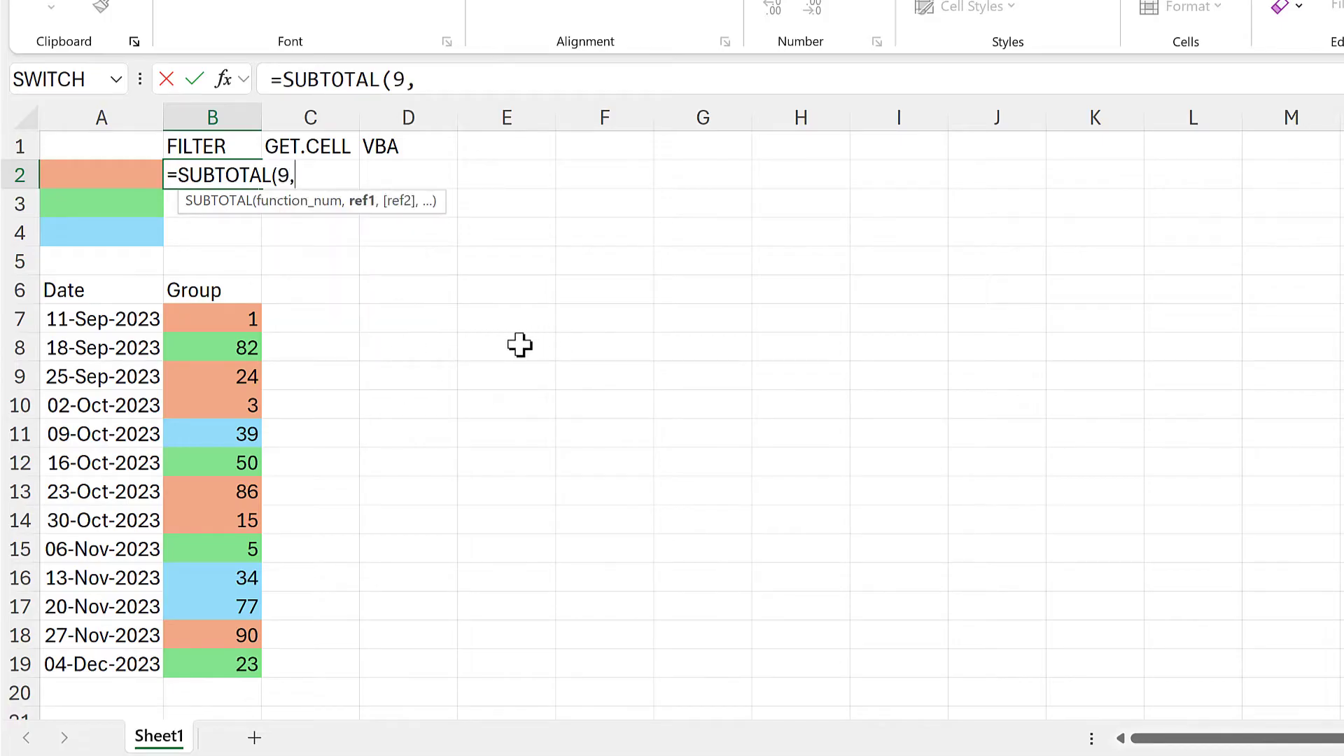
drag(233, 321, 231, 662)
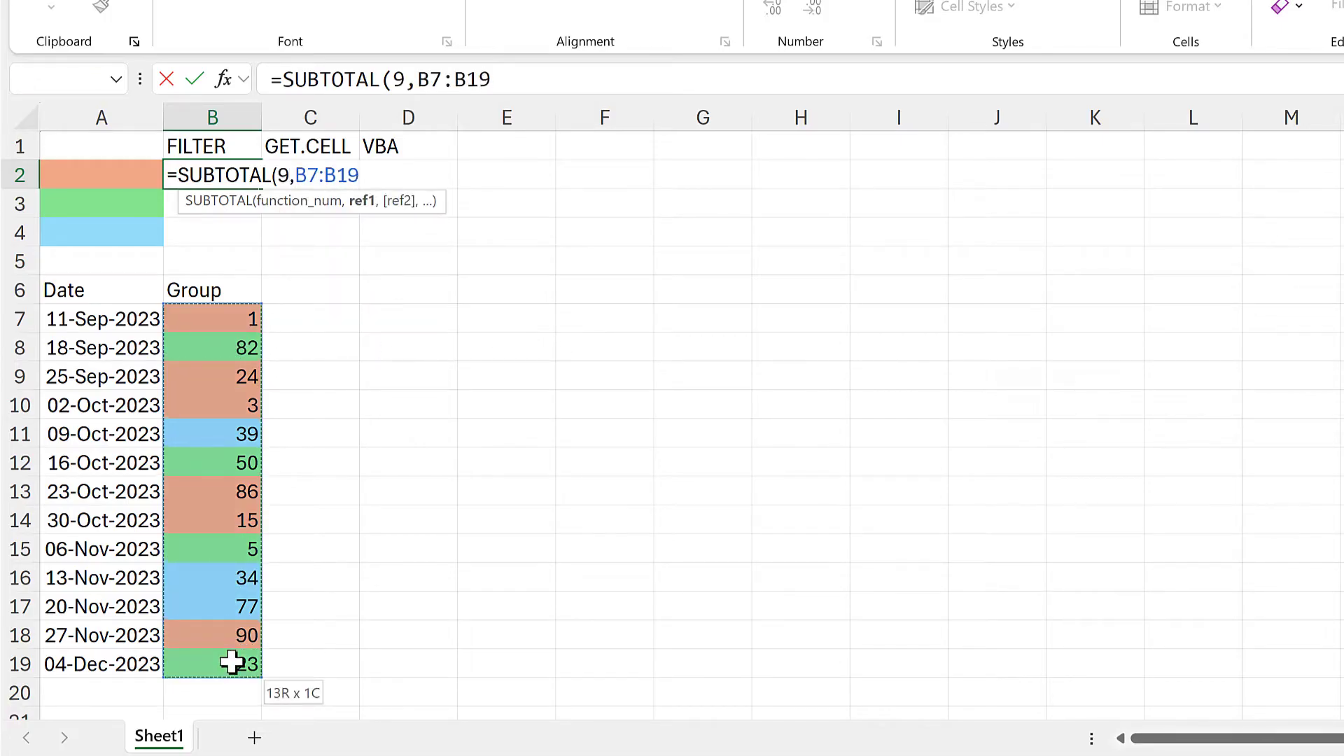
key(F4)
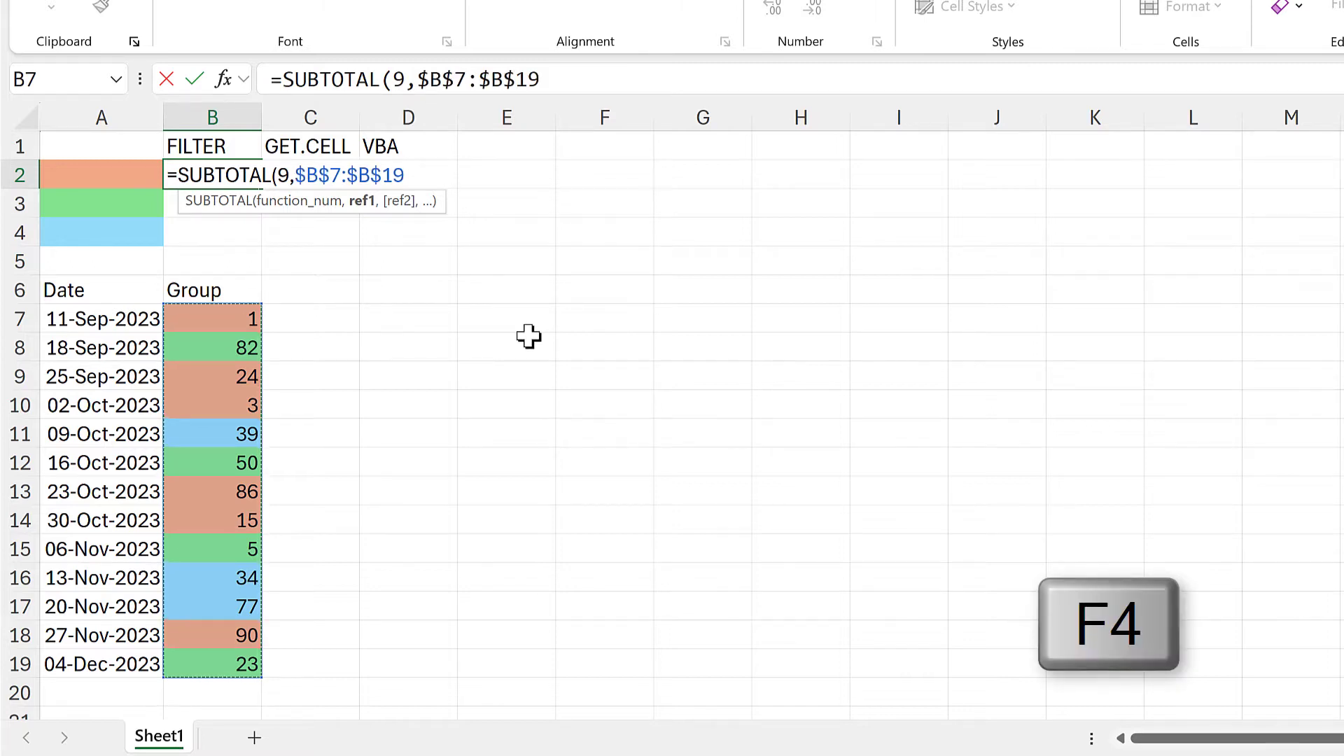
key(Return)
- Fill the SUBTOTAL formula down to B4 so B2:B4 each show 529
click(245, 177)
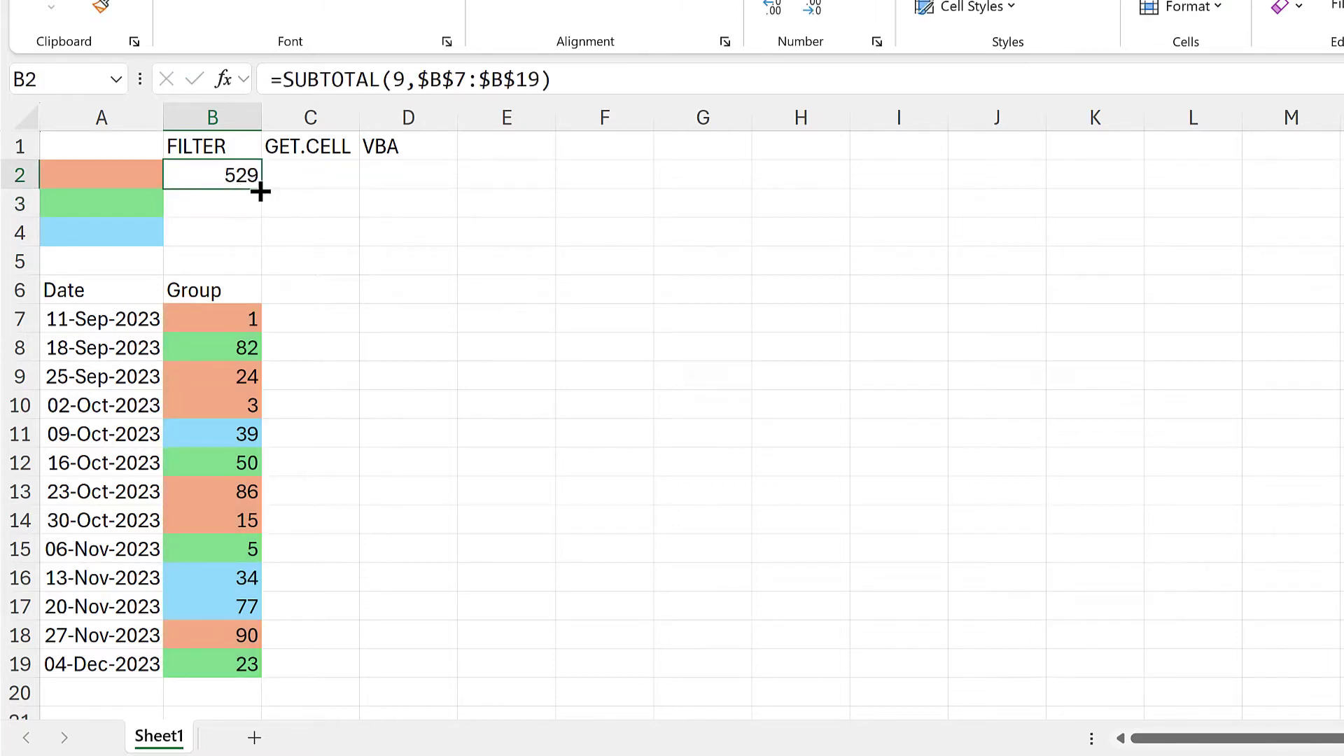
drag(261, 235, 261, 238)
drag(132, 295, 203, 291)
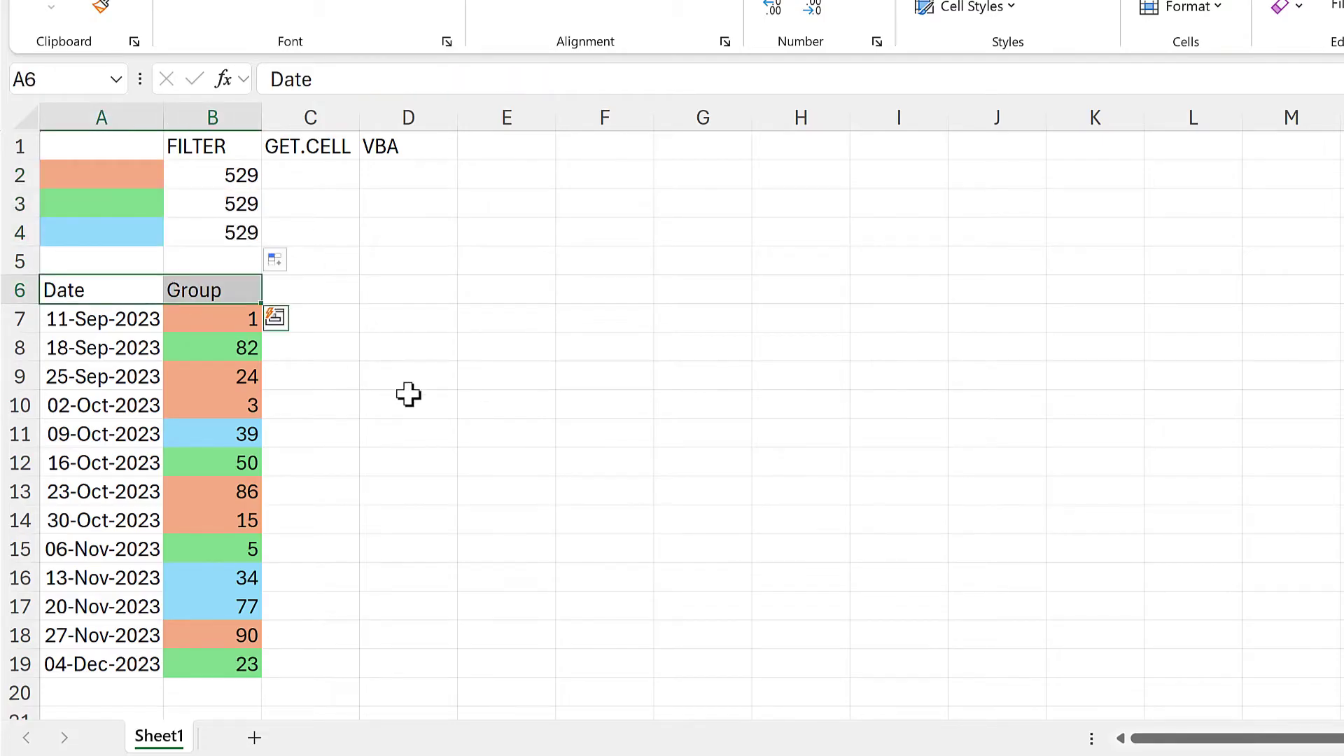
- Turn on header filters and filter the Group column to orange-filled cells
key(ctrl+shift+l)
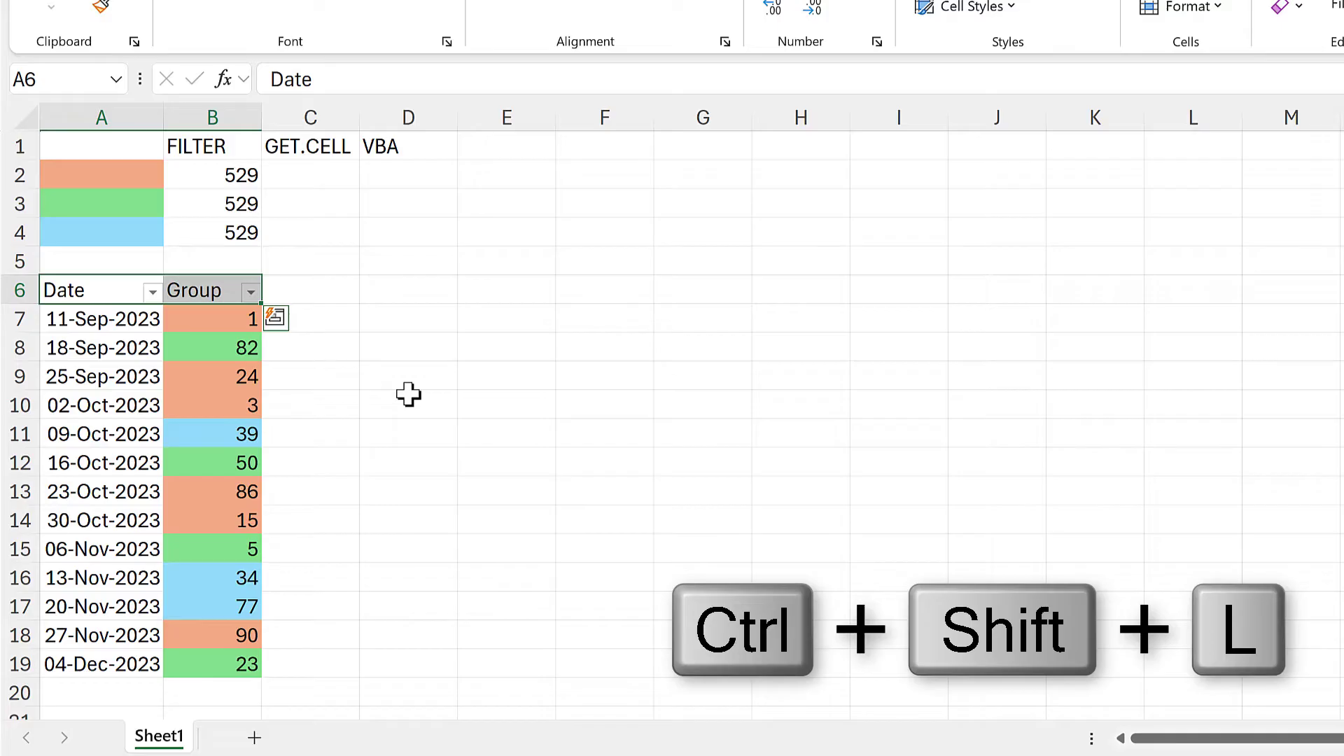
click(228, 294)
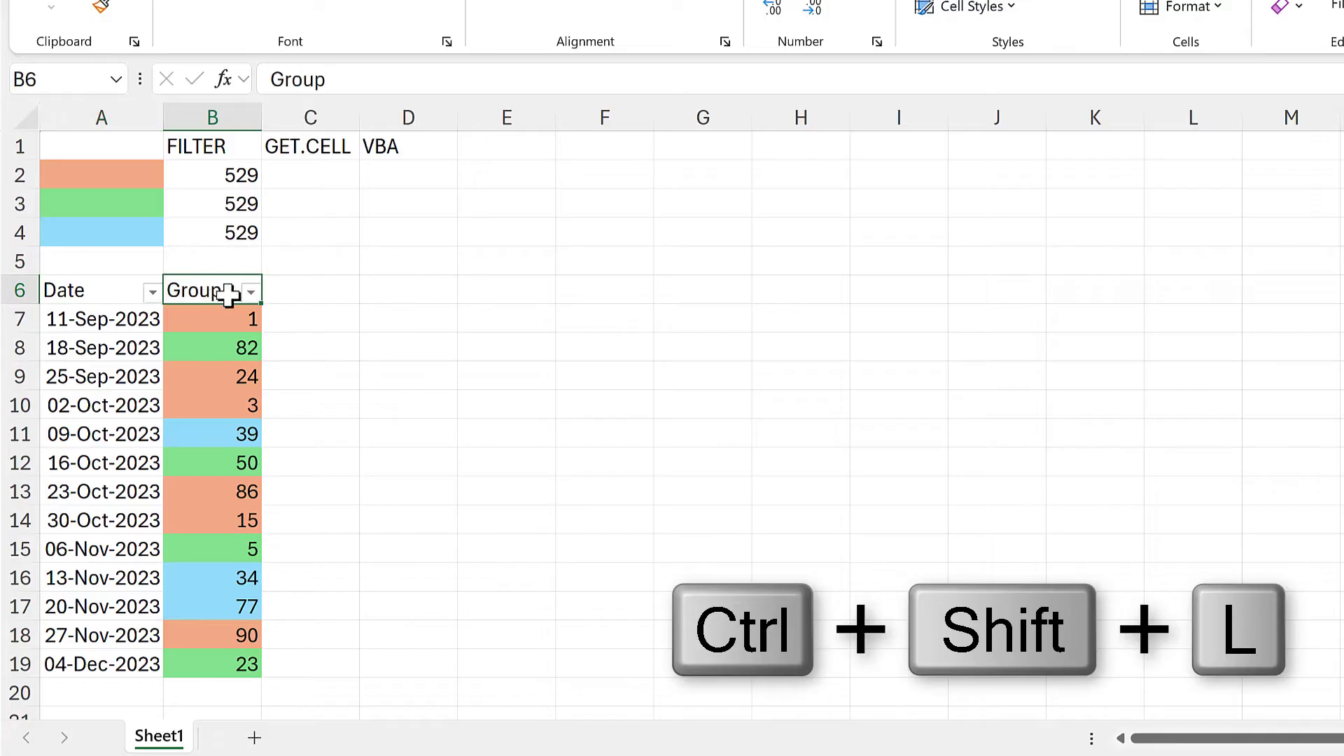
click(250, 293)
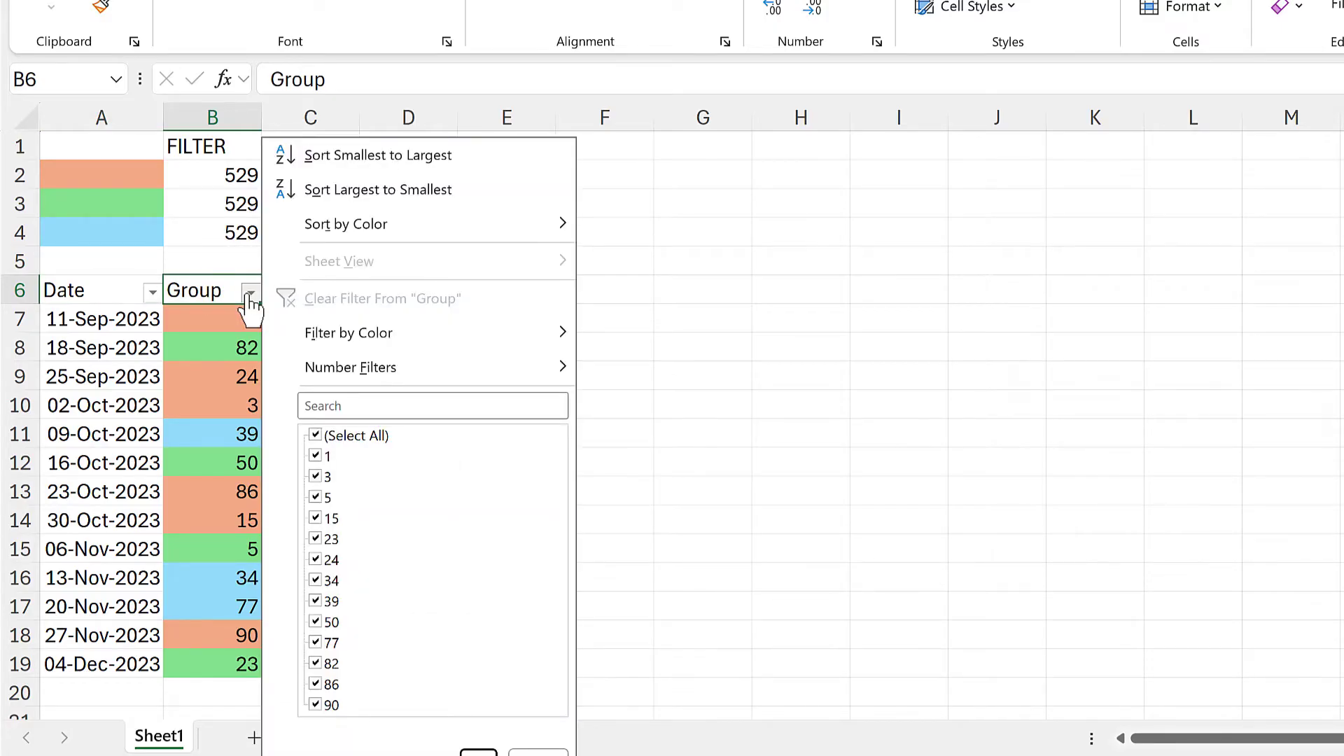
mouse_move(362, 341)
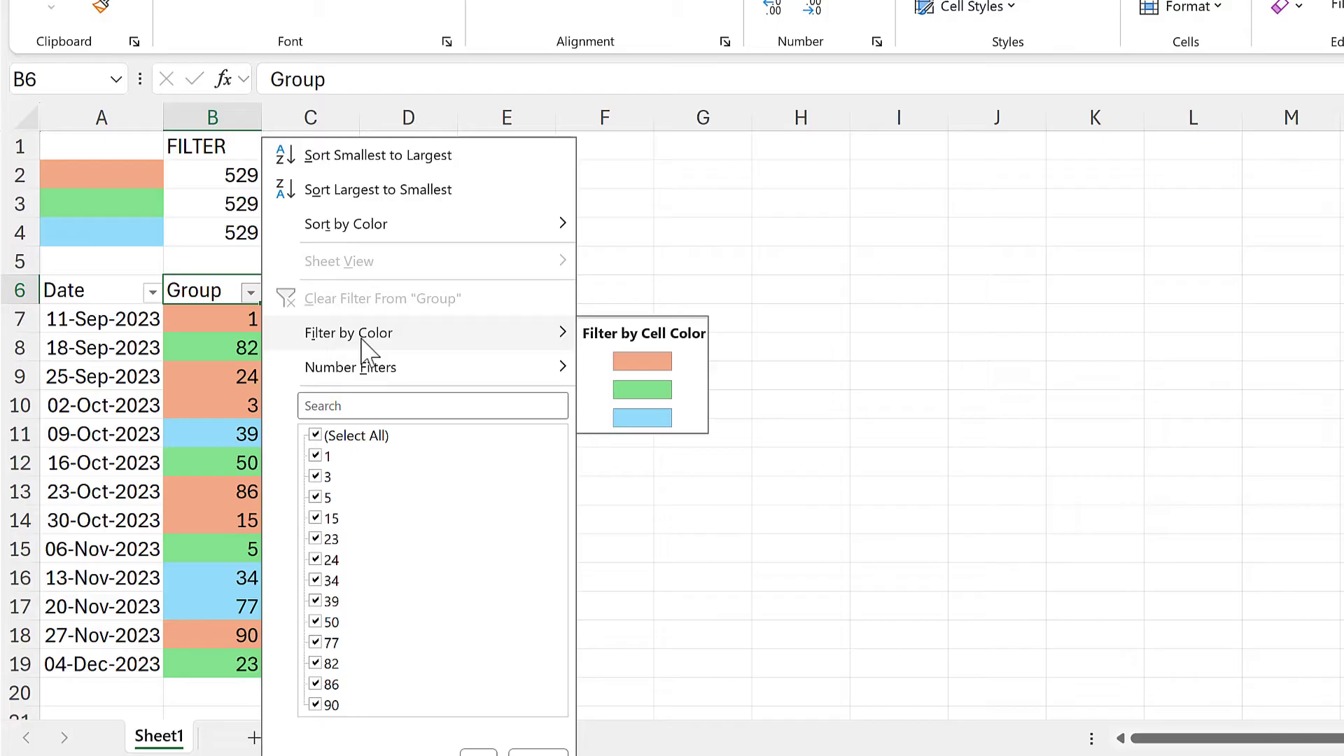
click(668, 364)
- Copy B2 and paste it back as the fixed value 219
drag(215, 180, 221, 231)
click(230, 175)
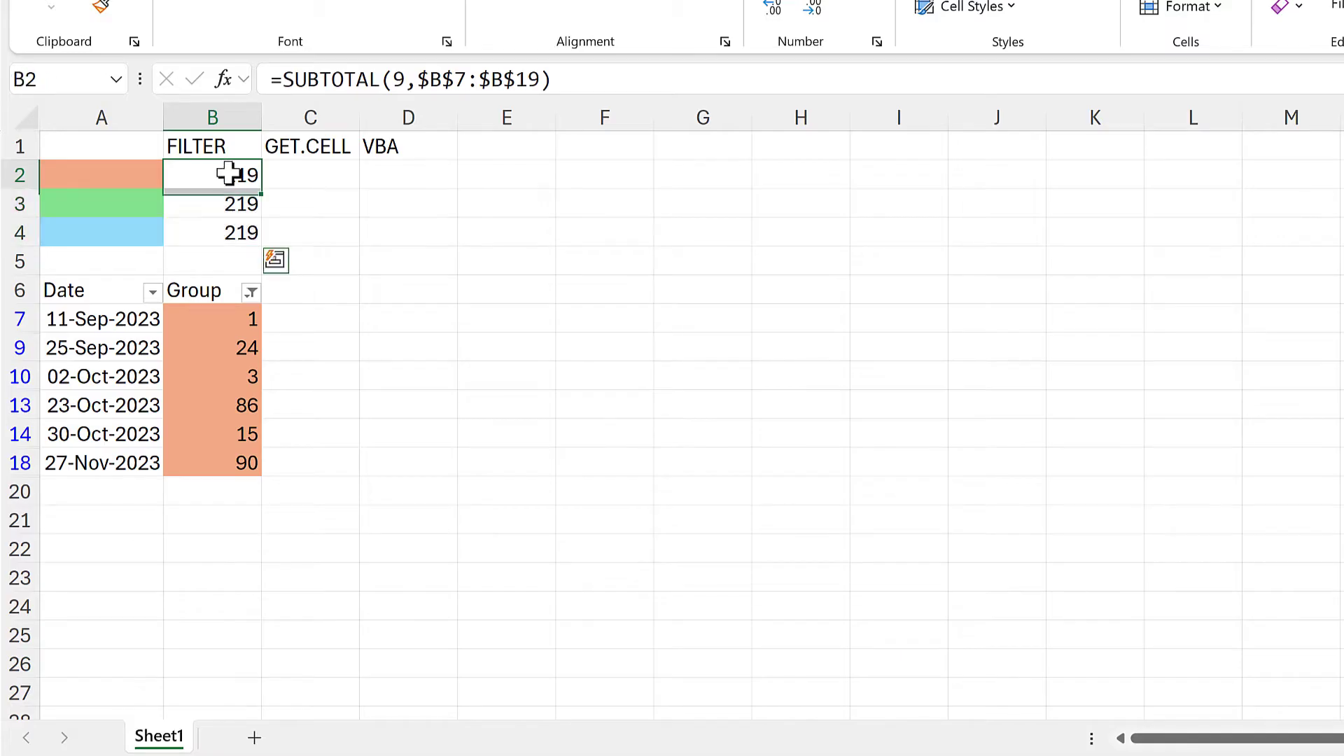
right_click(228, 175)
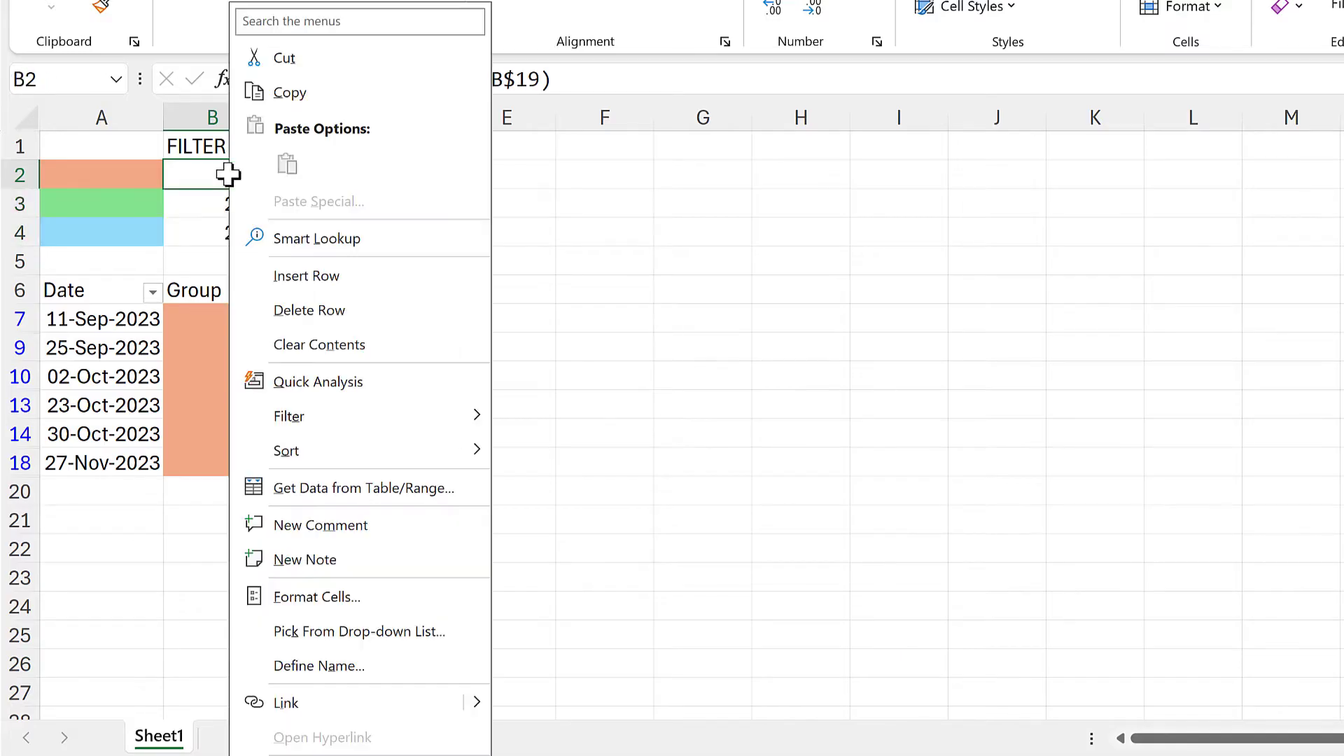
click(308, 94)
right_click(234, 173)
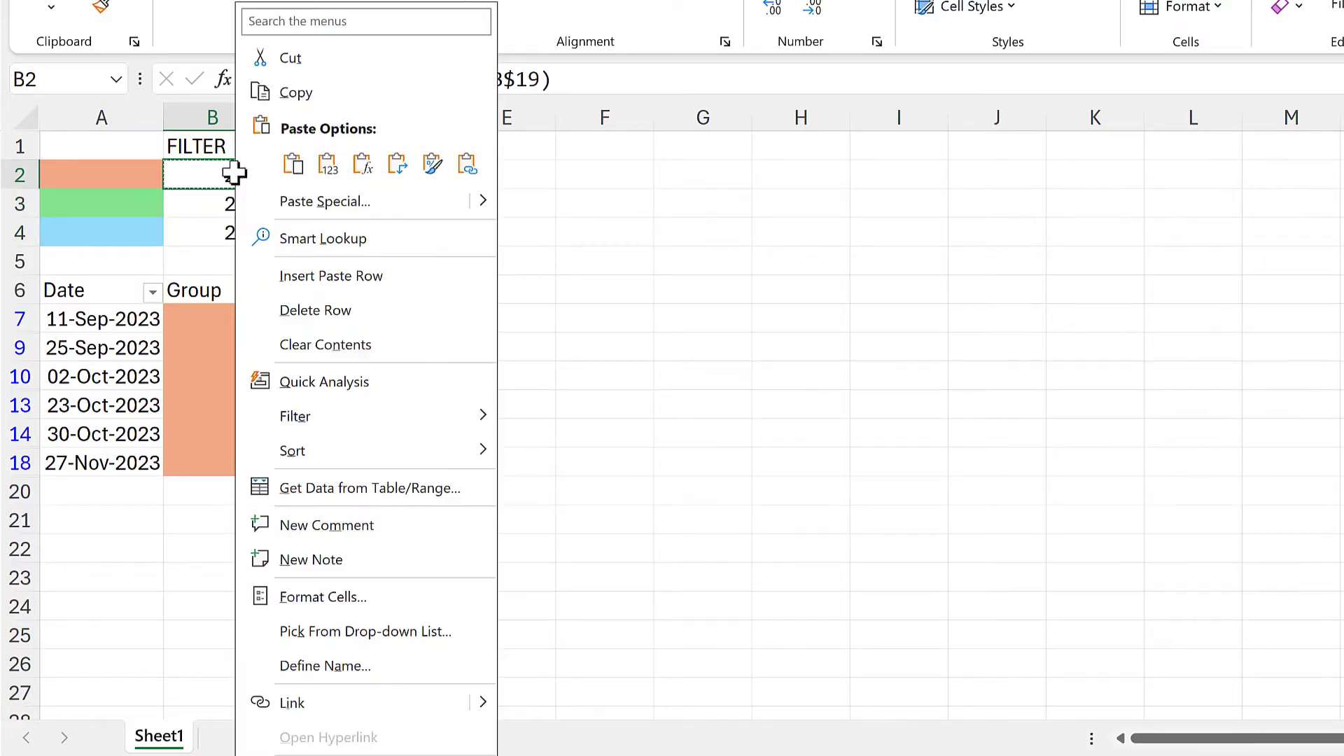
click(328, 165)
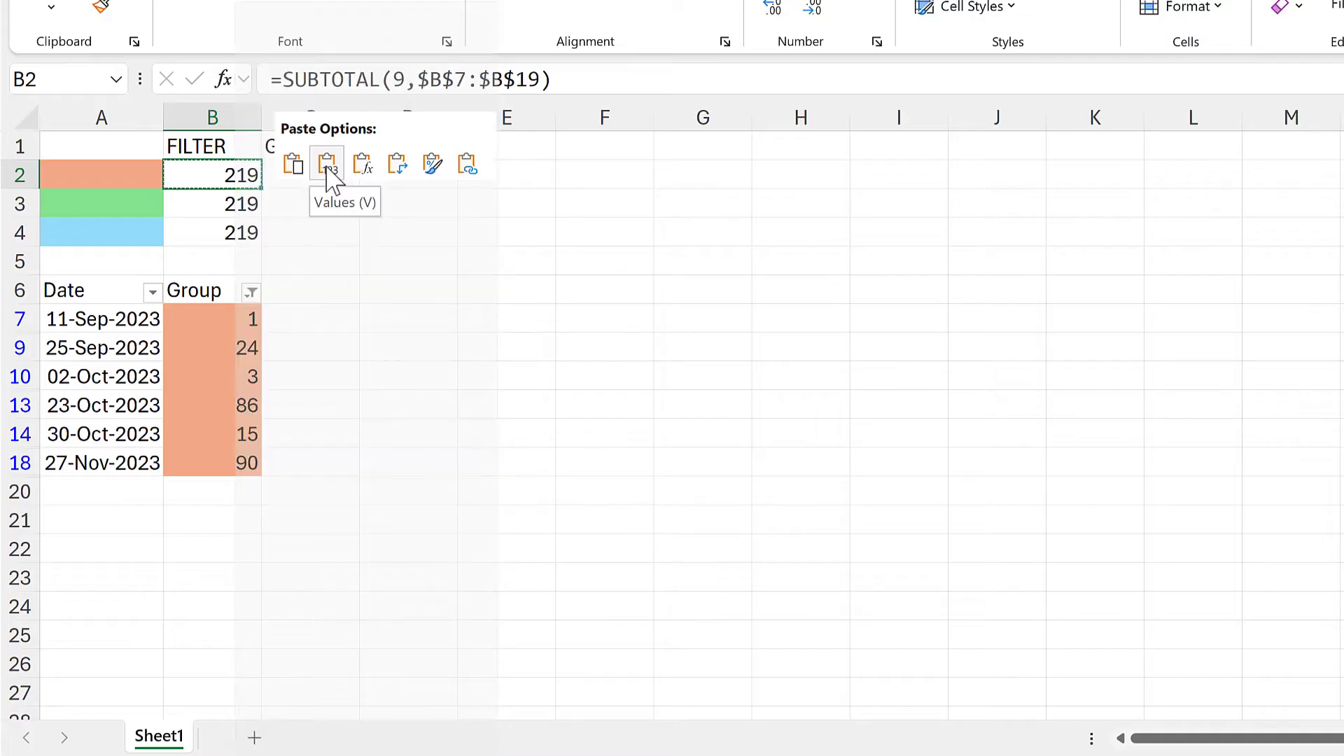
- Clear the Group colour filter so all rows show again
click(312, 262)
click(204, 287)
click(250, 293)
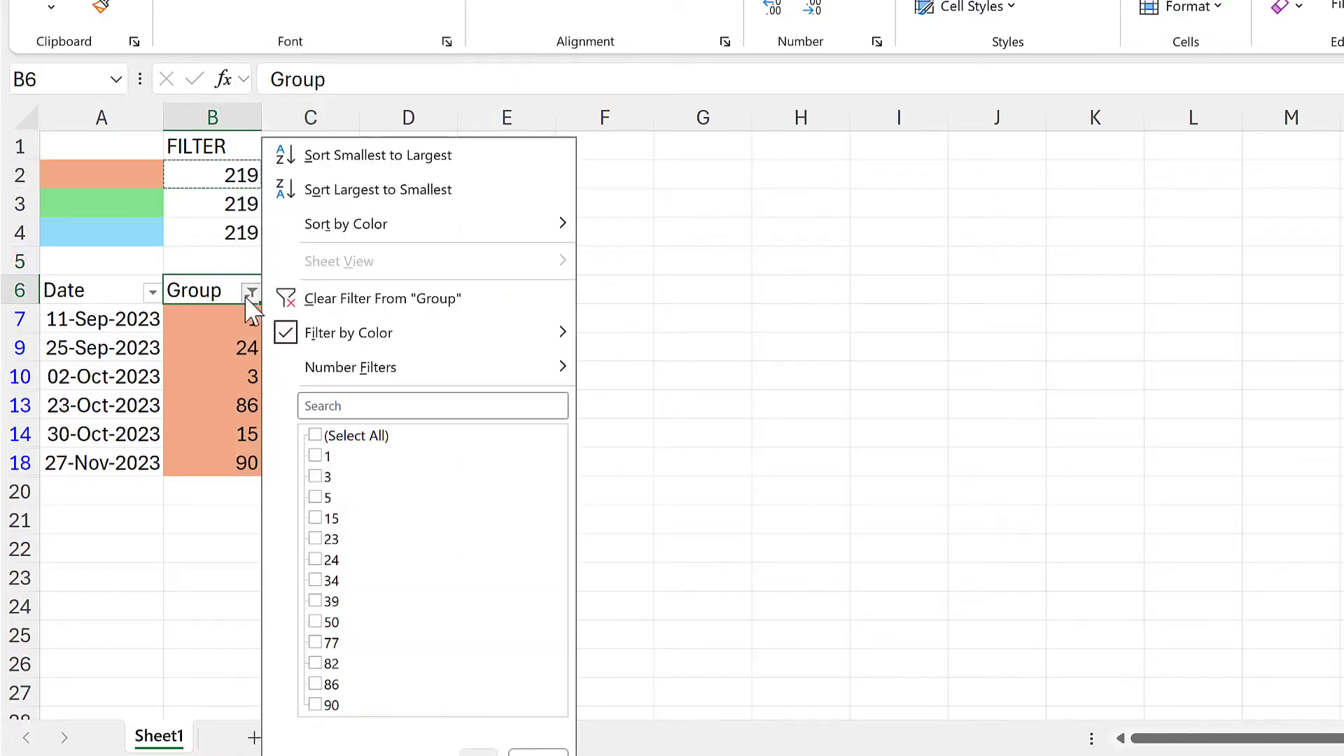
click(383, 299)
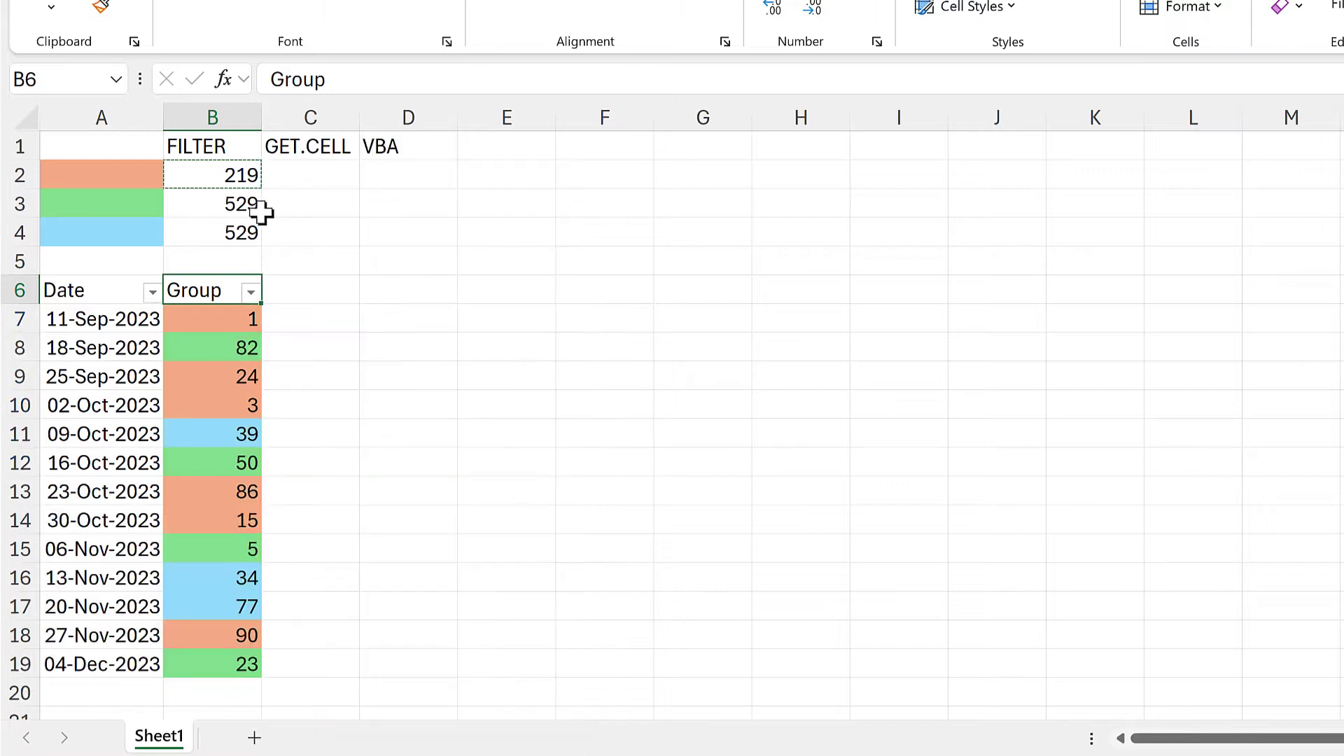
click(213, 175)
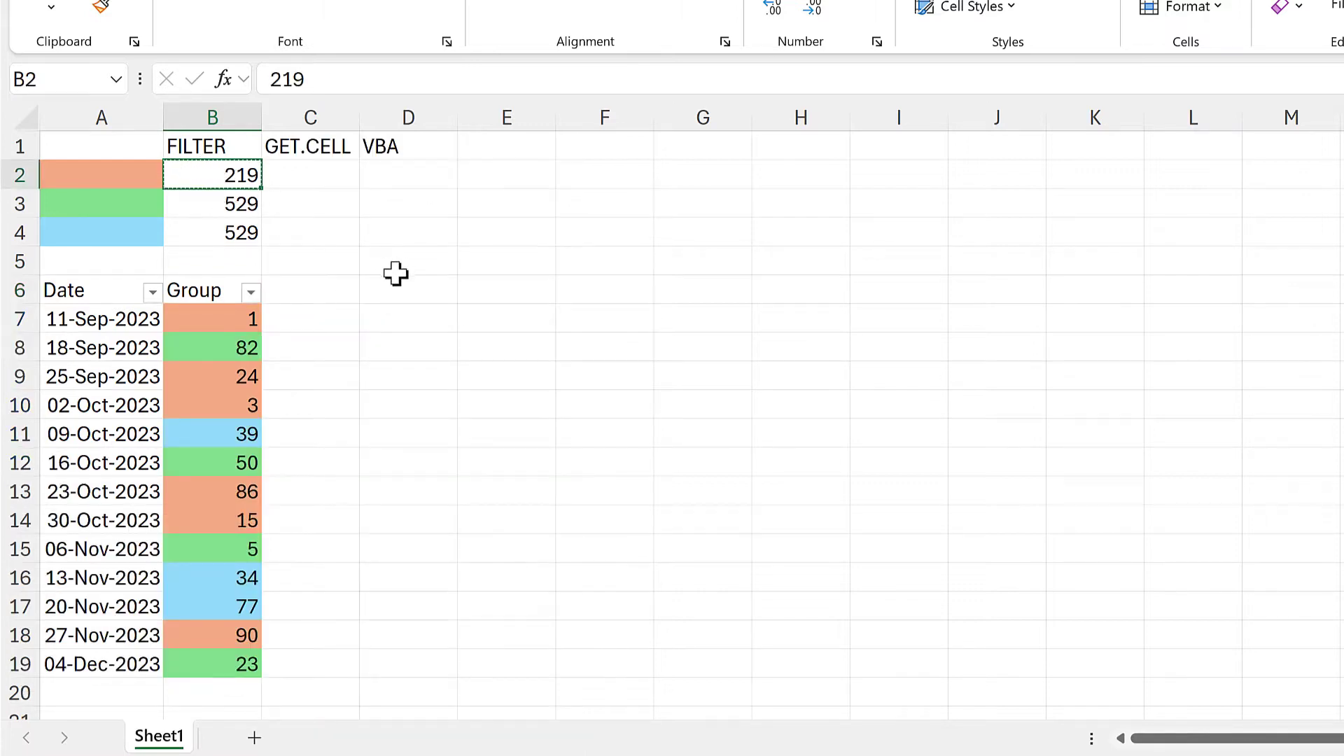
- Filter Group by the green colour of cell B8
click(354, 294)
click(221, 349)
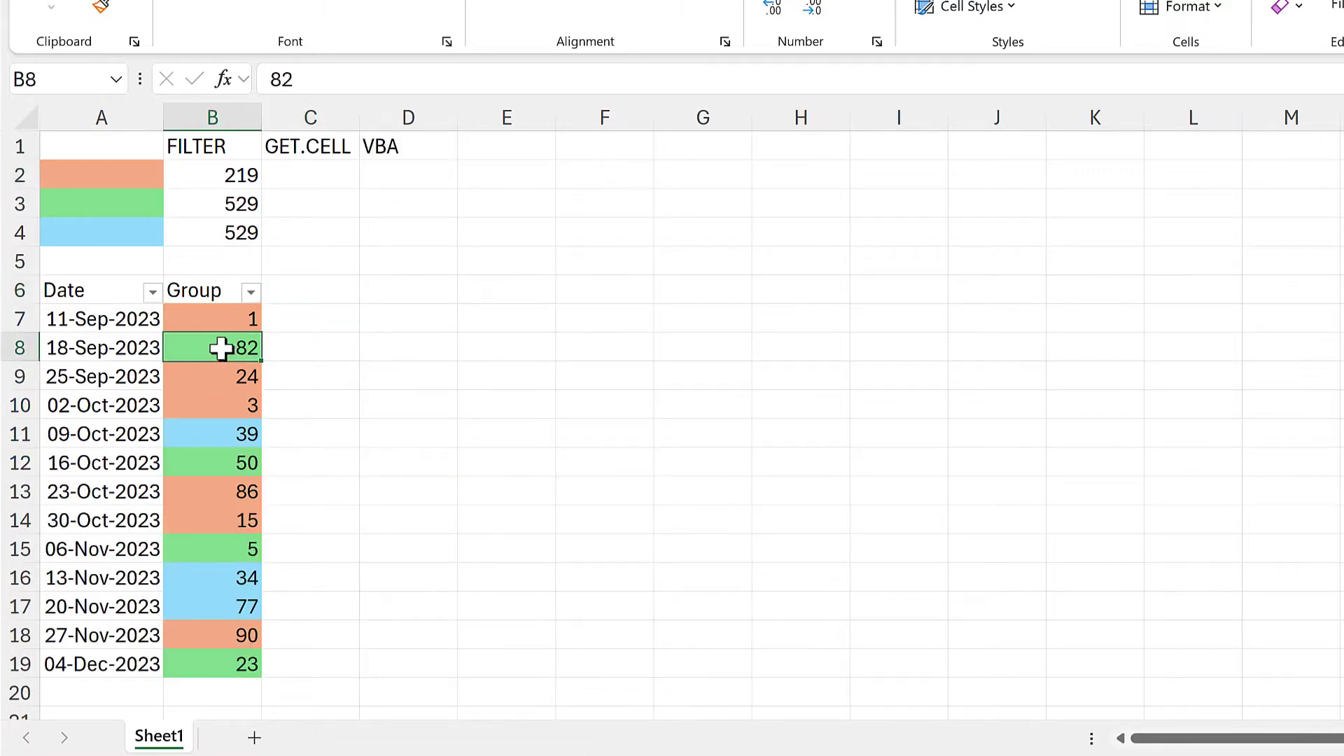
right_click(222, 349)
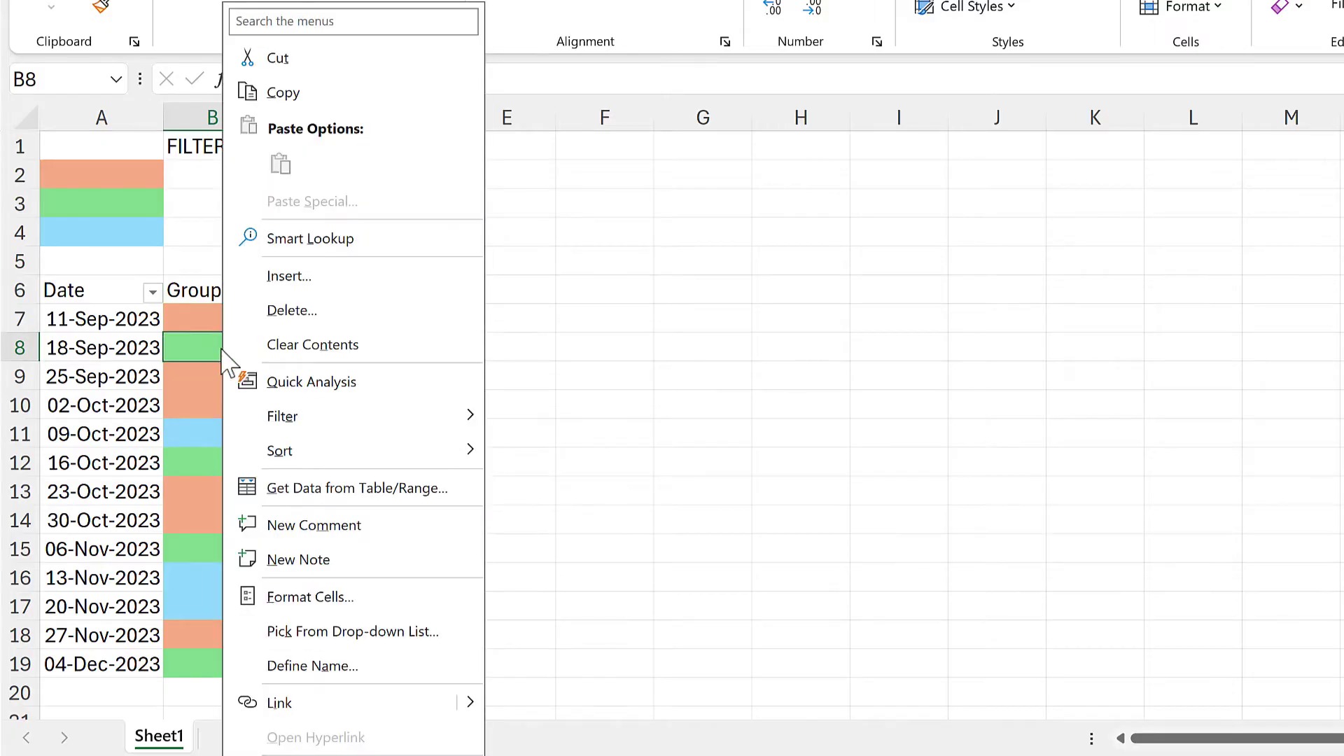
mouse_move(301, 420)
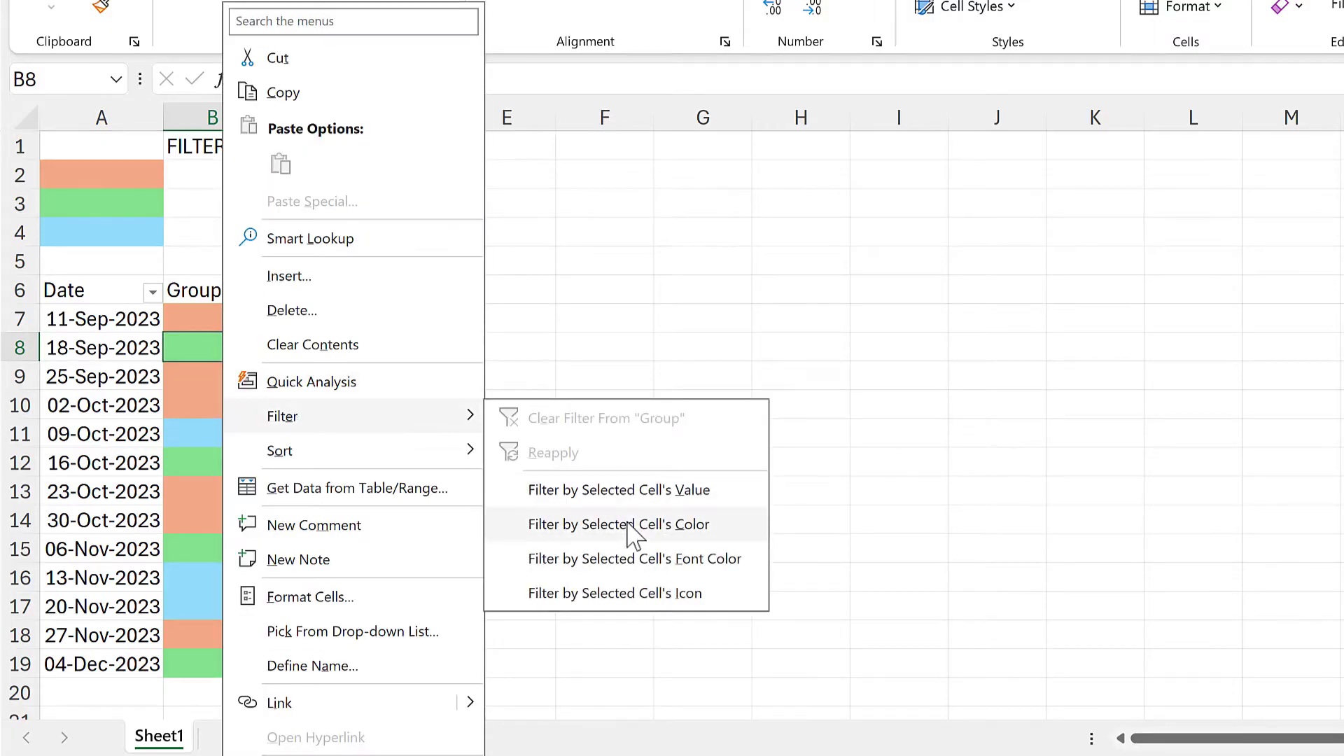
click(711, 527)
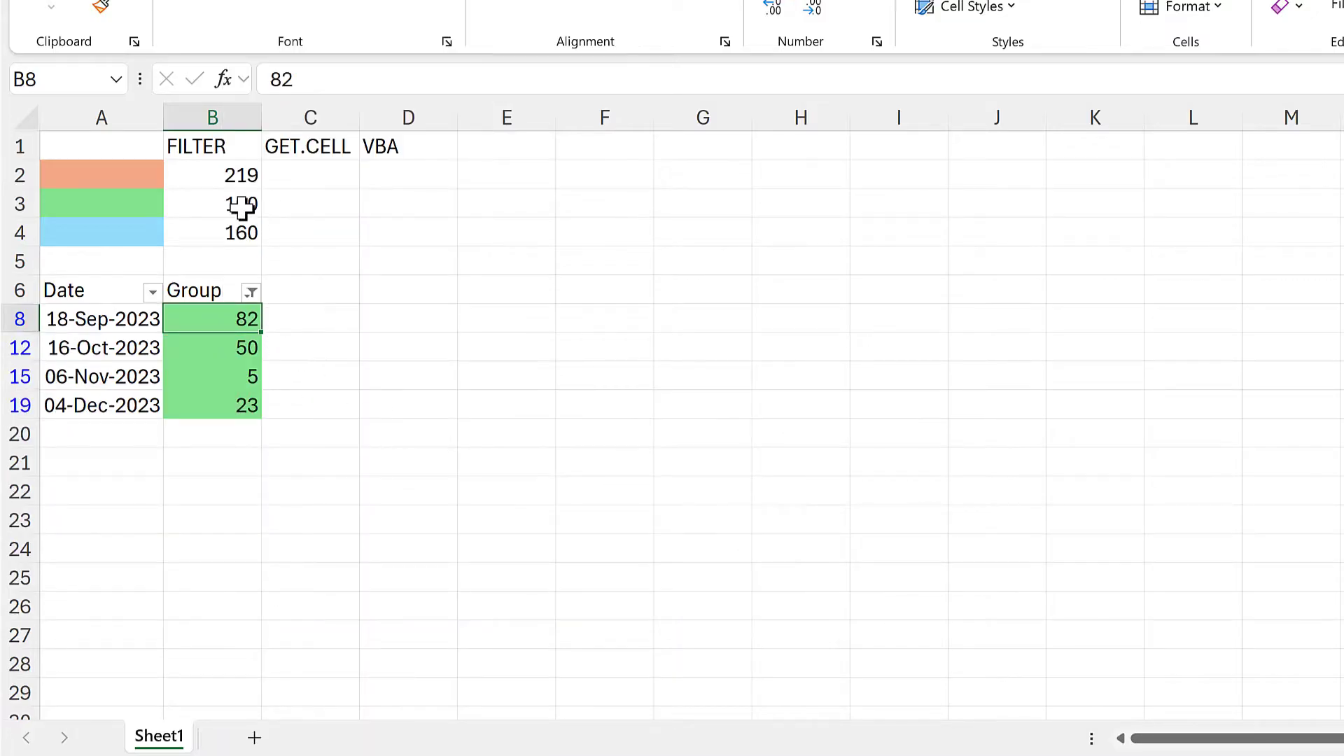
- Copy B3 and paste it back as the fixed value 160
click(263, 214)
key(ctrl+c)
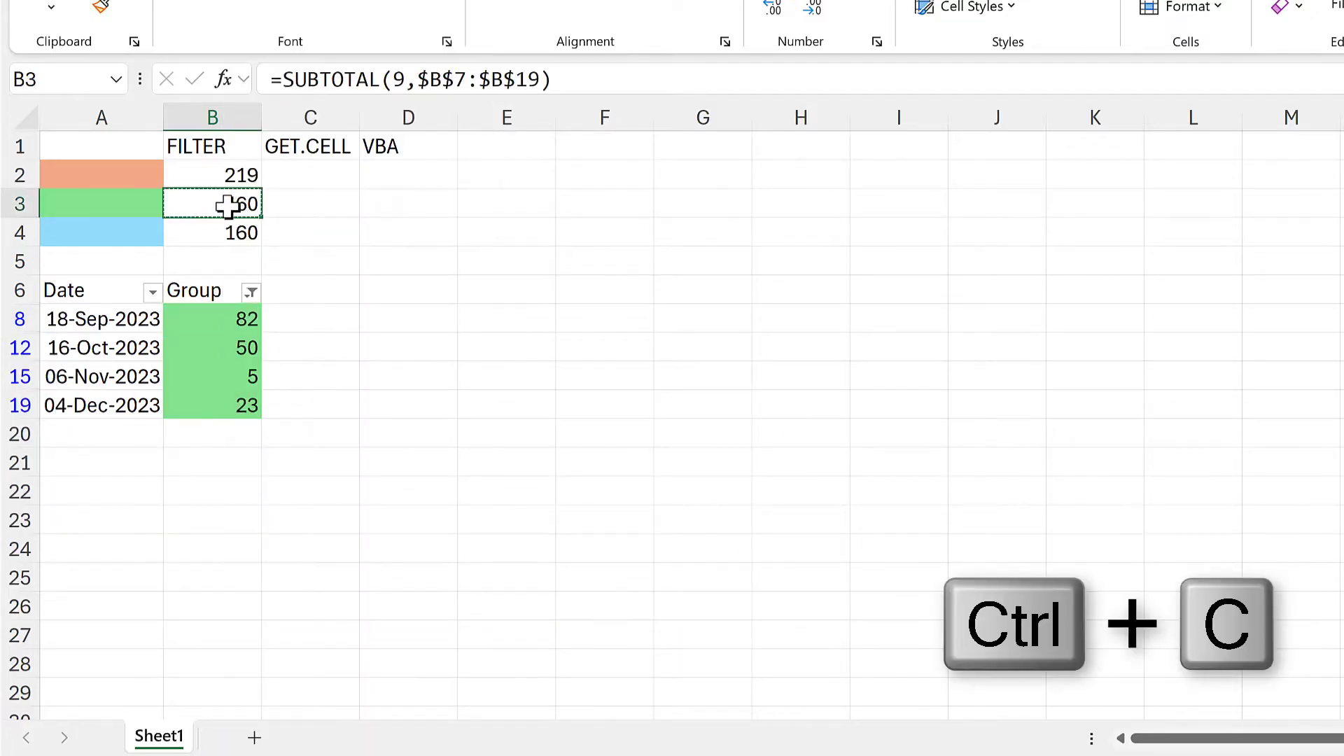
right_click(231, 203)
click(321, 165)
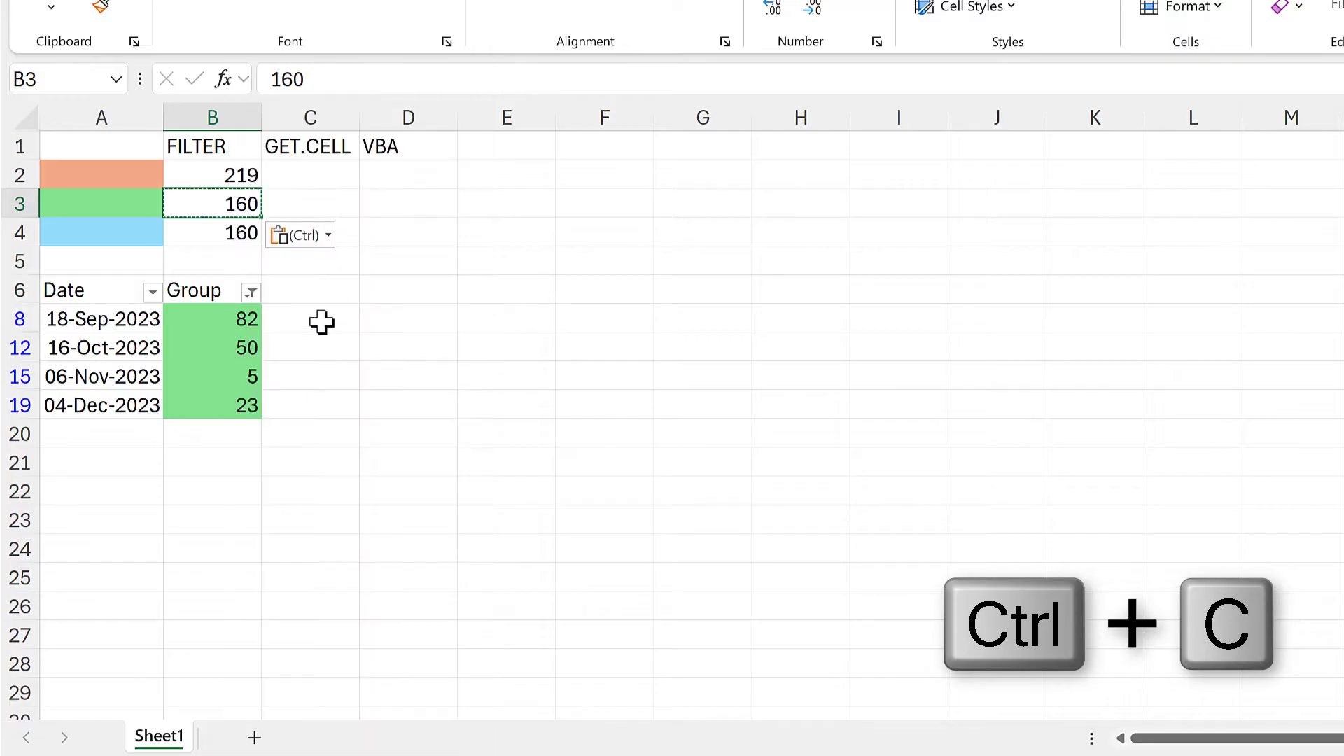
- Cancel the copy marquee and clear the Group filter to show all rows
click(319, 324)
key(Escape)
click(251, 293)
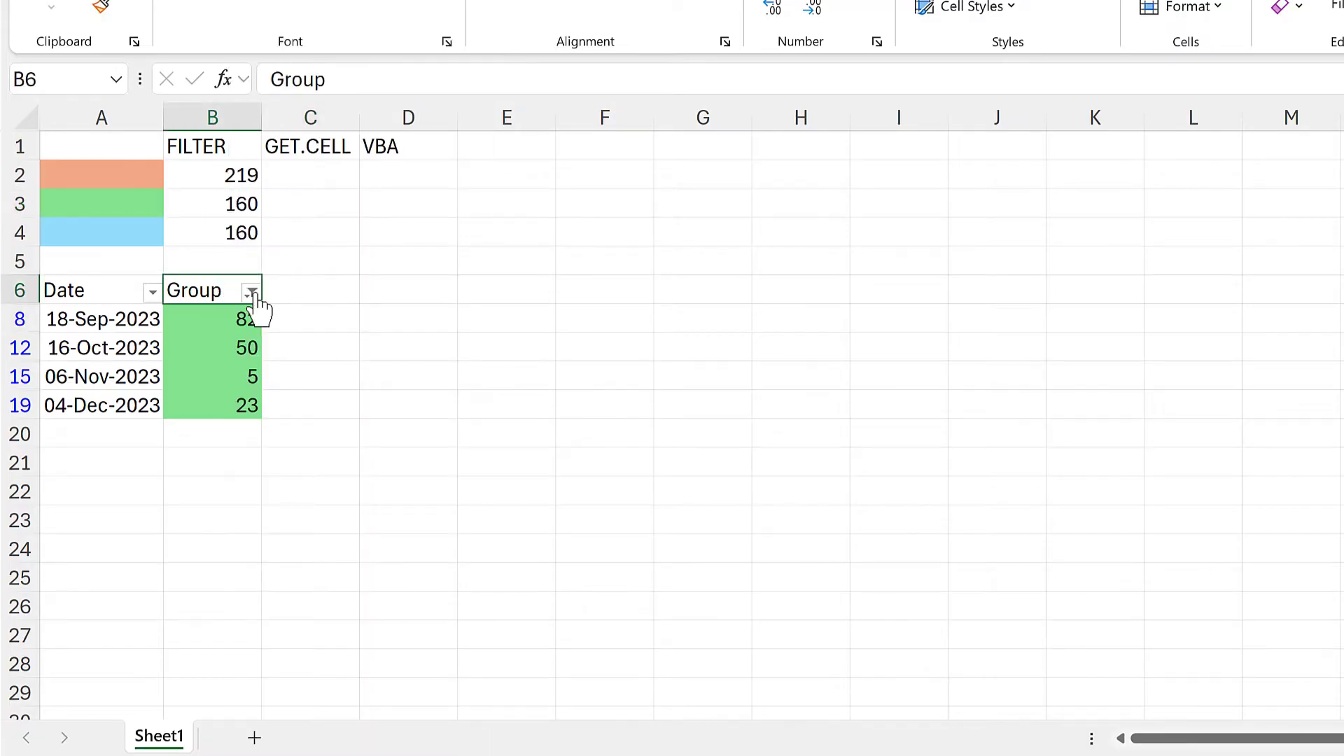
click(319, 299)
- Enter =SUM(B7:B19) in B4
click(253, 234)
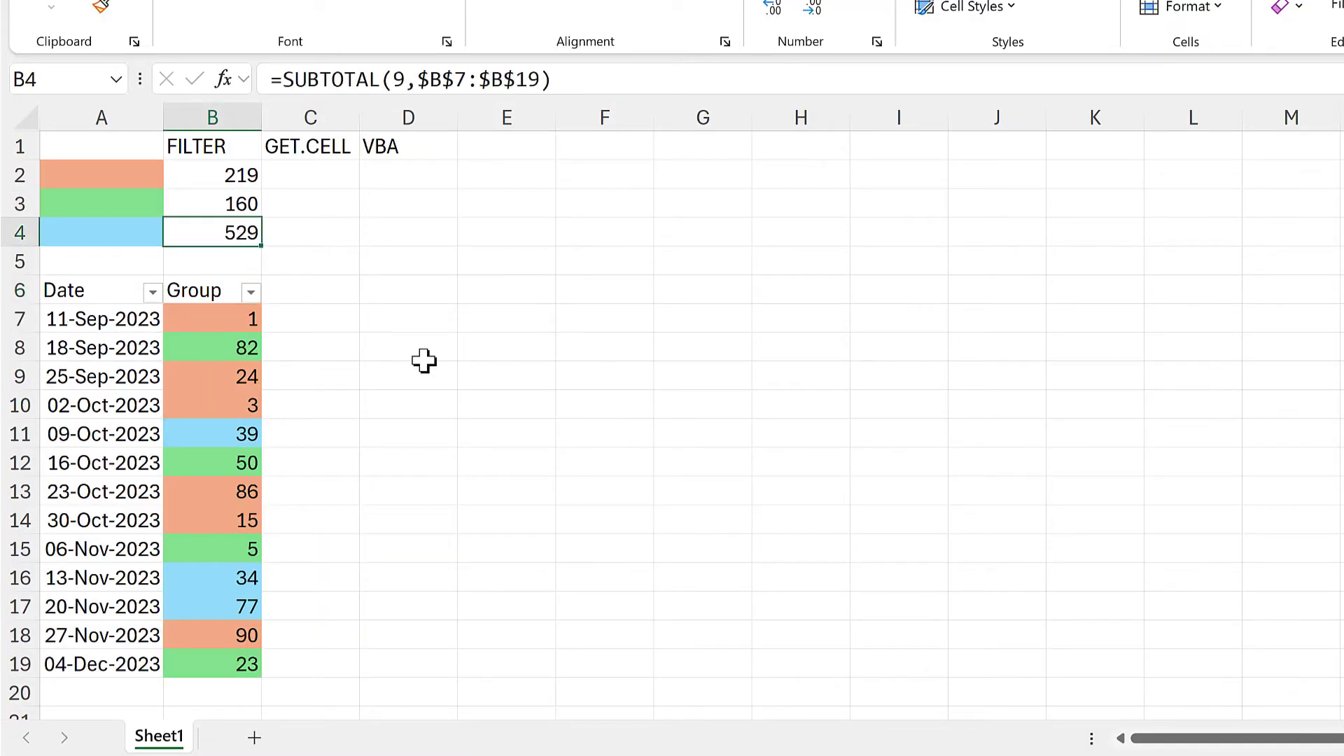
text(=sum)
key(Tab)
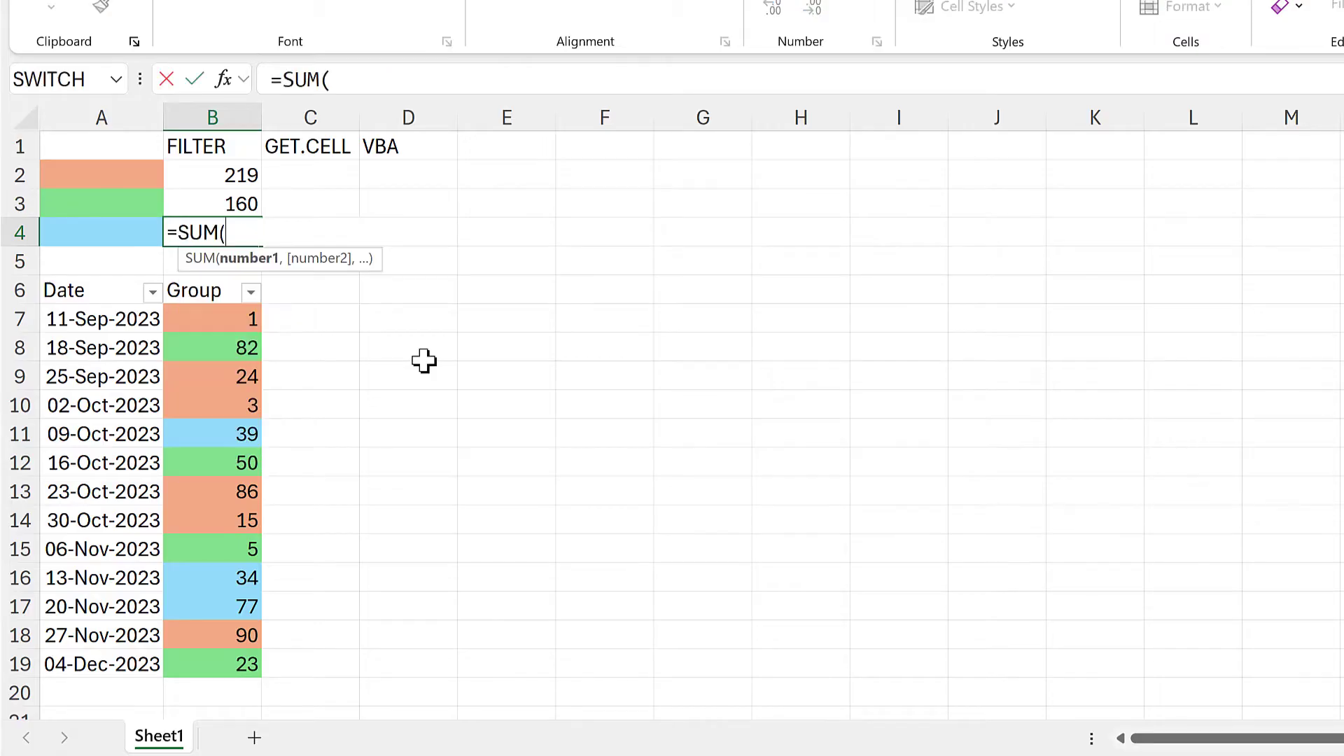
drag(210, 319, 249, 665)
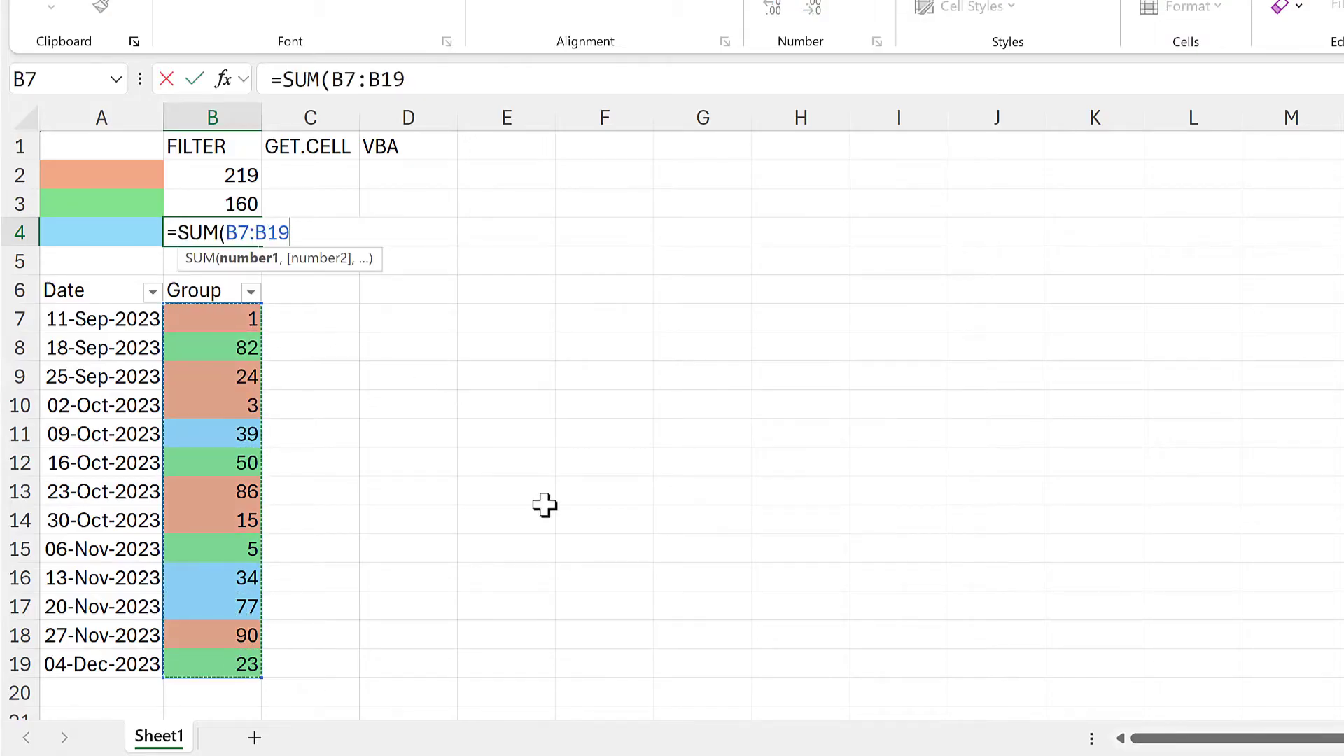
key(Return)
- Filter Group to blue-filled cells and confirm B4 still shows 529
click(243, 293)
click(249, 292)
mouse_move(508, 340)
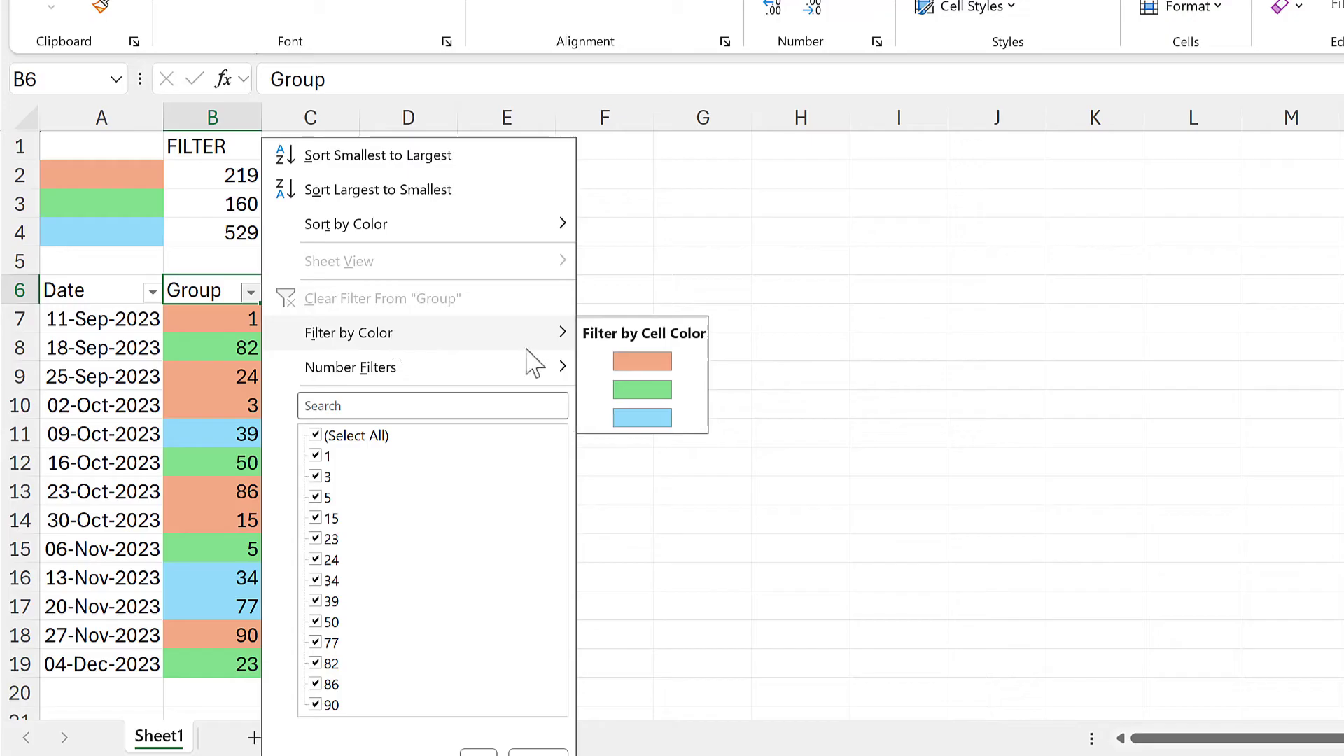
click(658, 417)
click(242, 233)
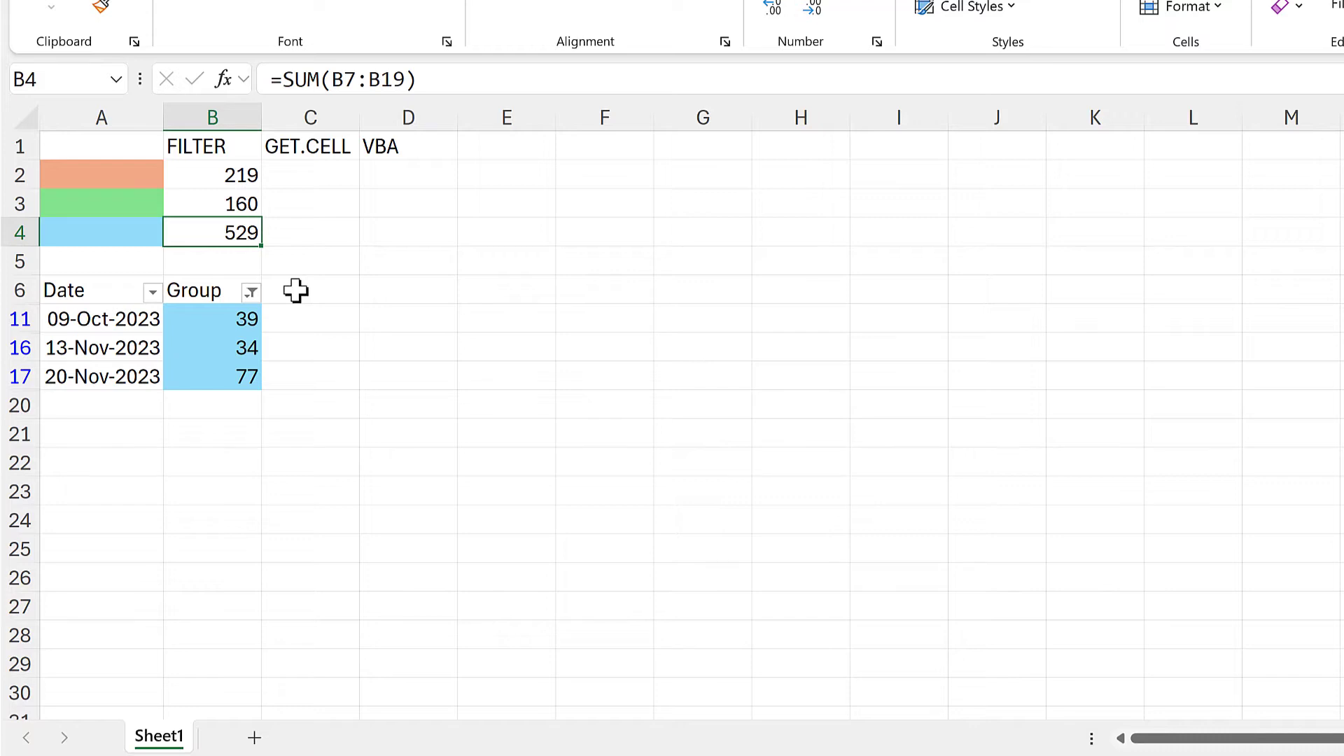
- Clear the Group filter and delete the SUM formula from B4
click(251, 292)
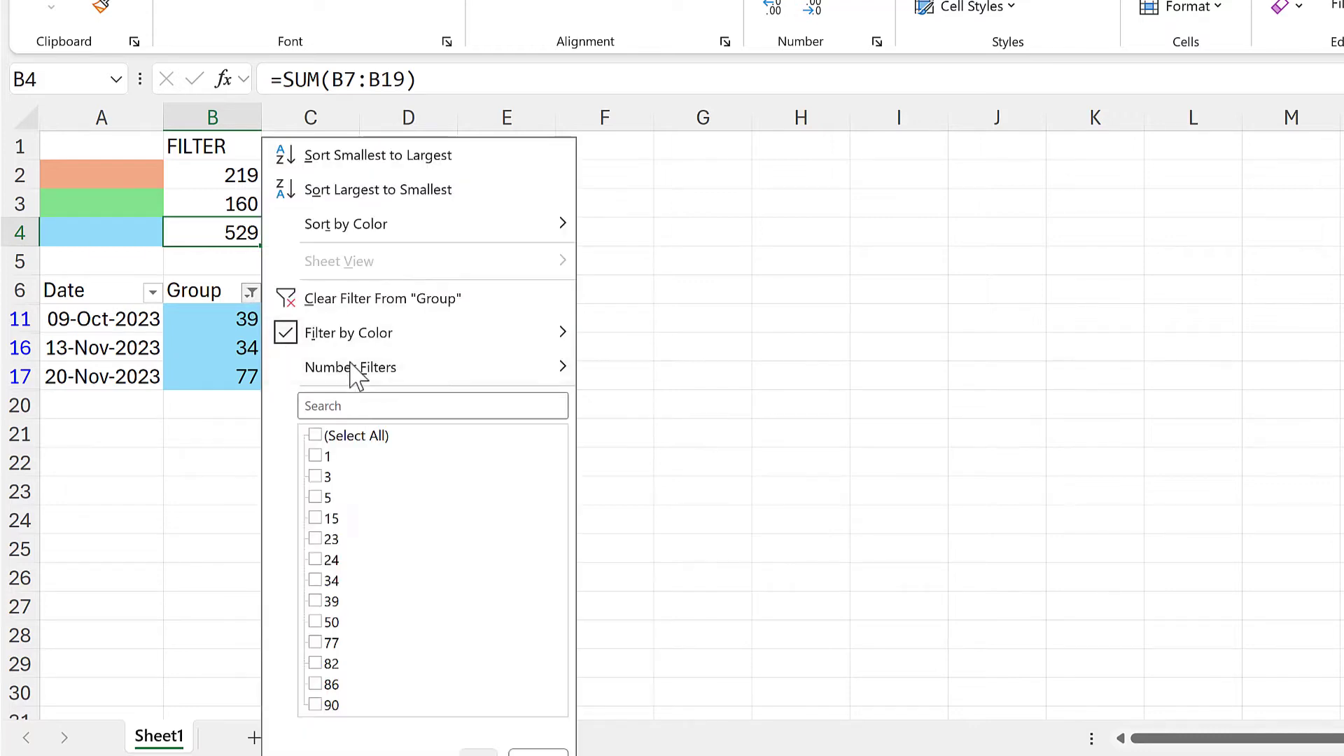
click(353, 301)
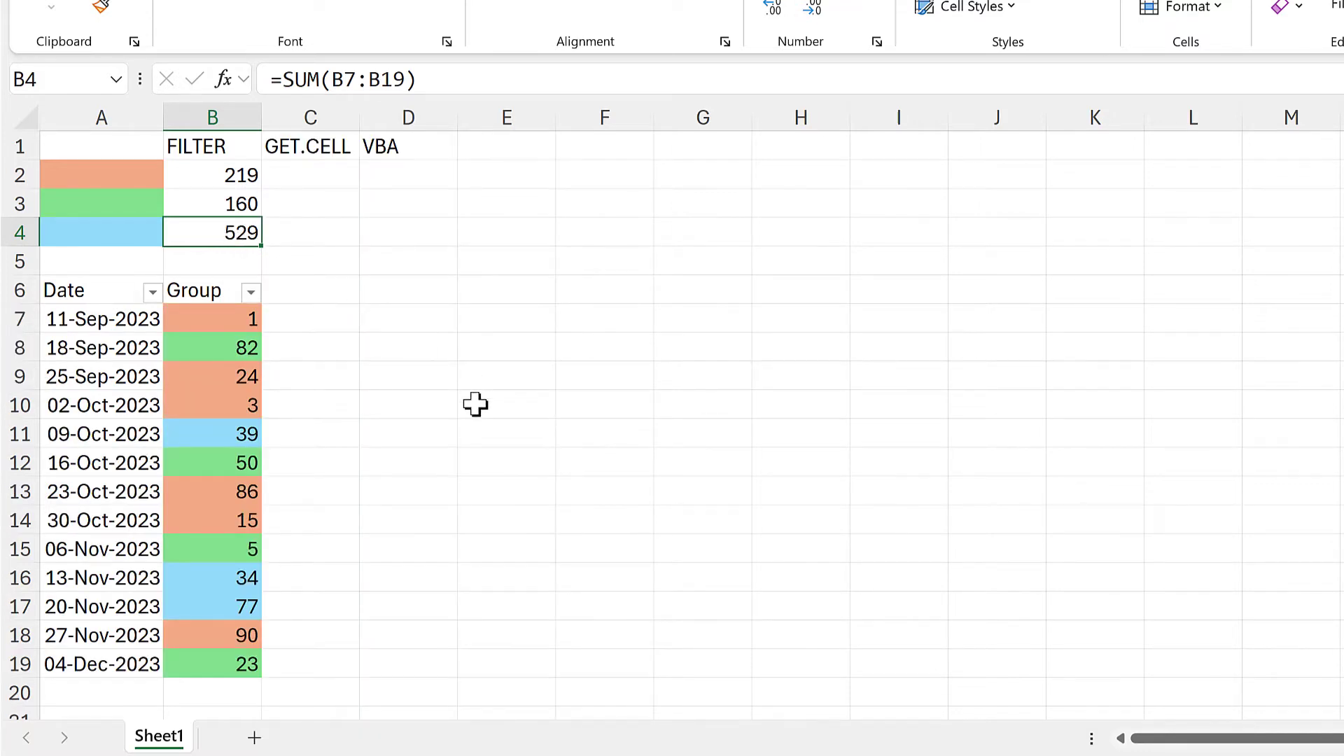
key(Delete)
- Enter =AGGREGATE(9,5,B7:B19) in B4, summing Group while ignoring hidden rows
text(=)
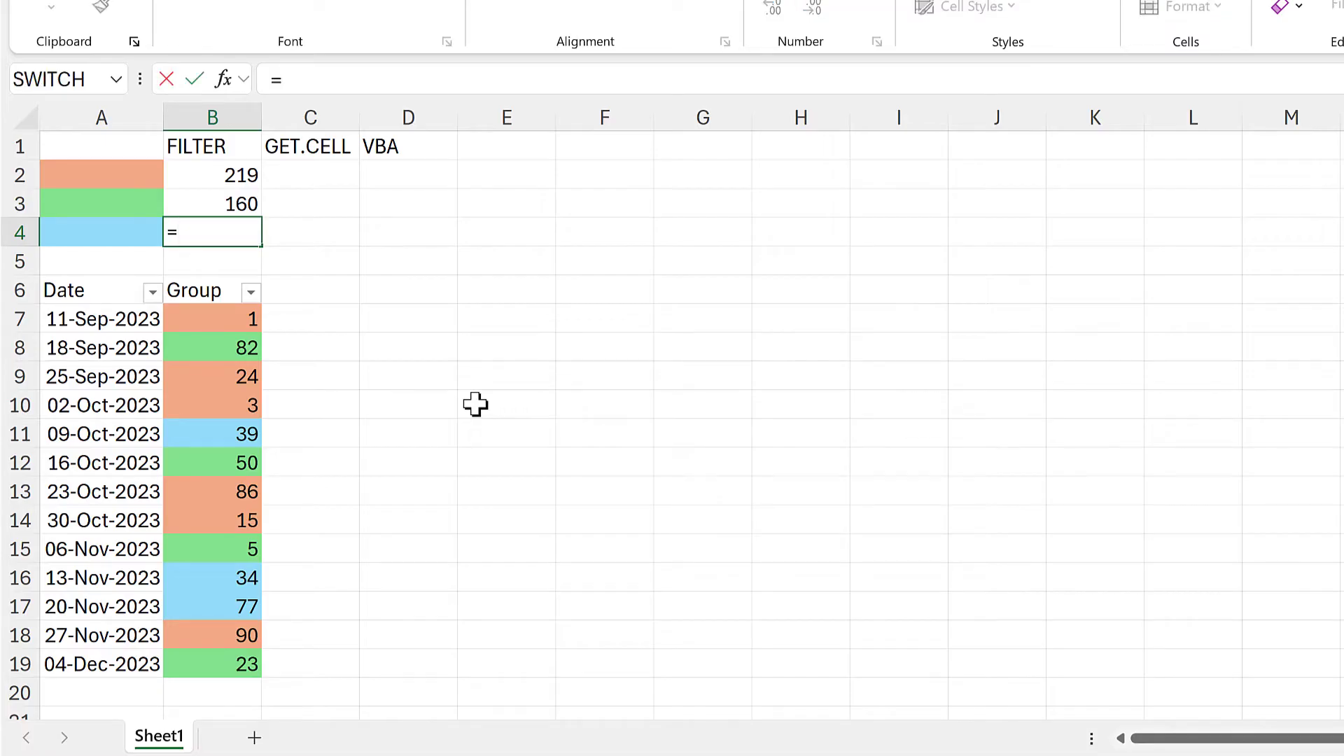
text(ag)
key(Tab)
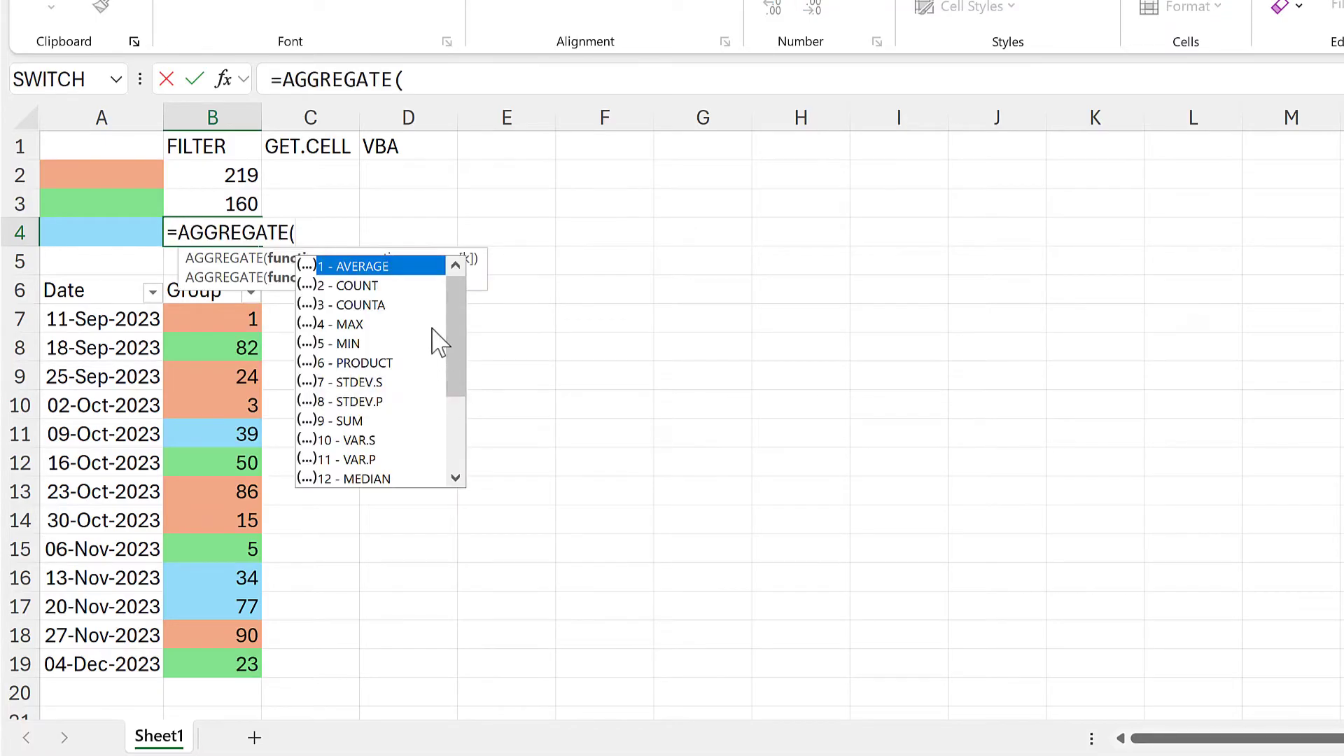
double_click(362, 420)
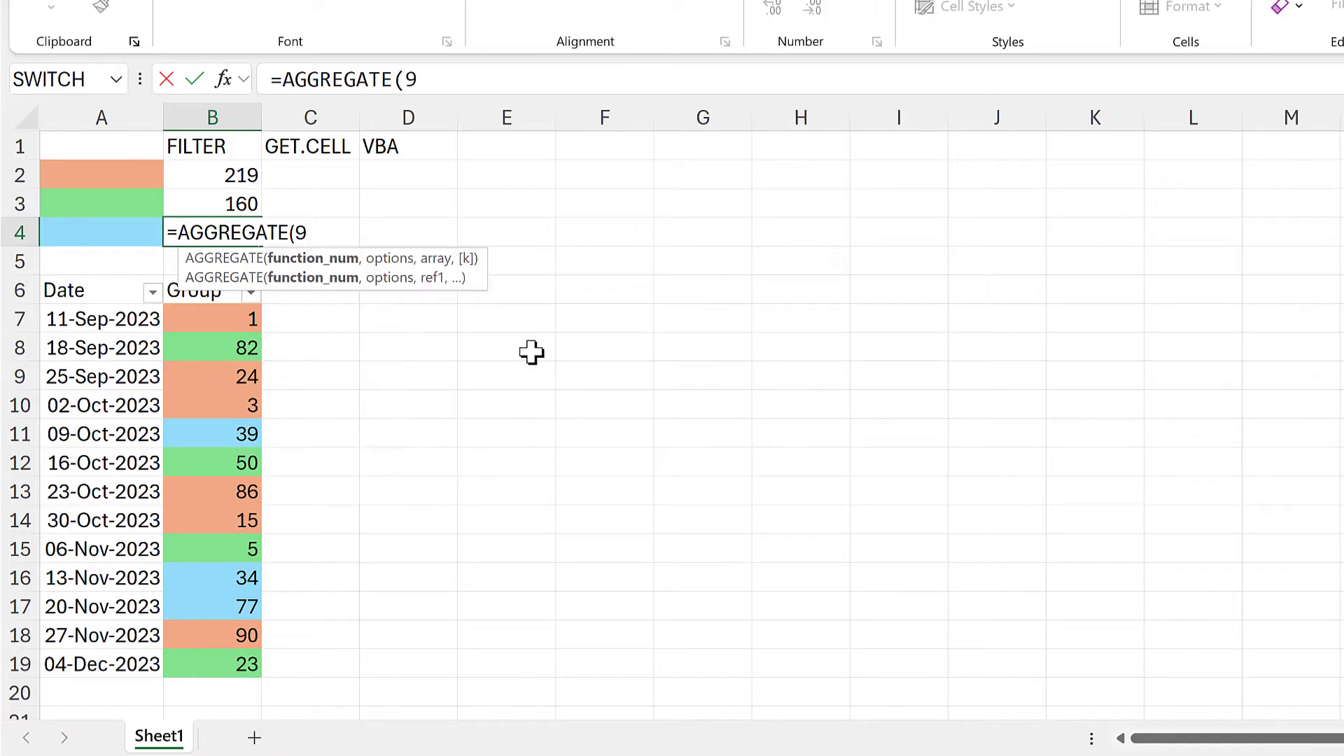
text(,)
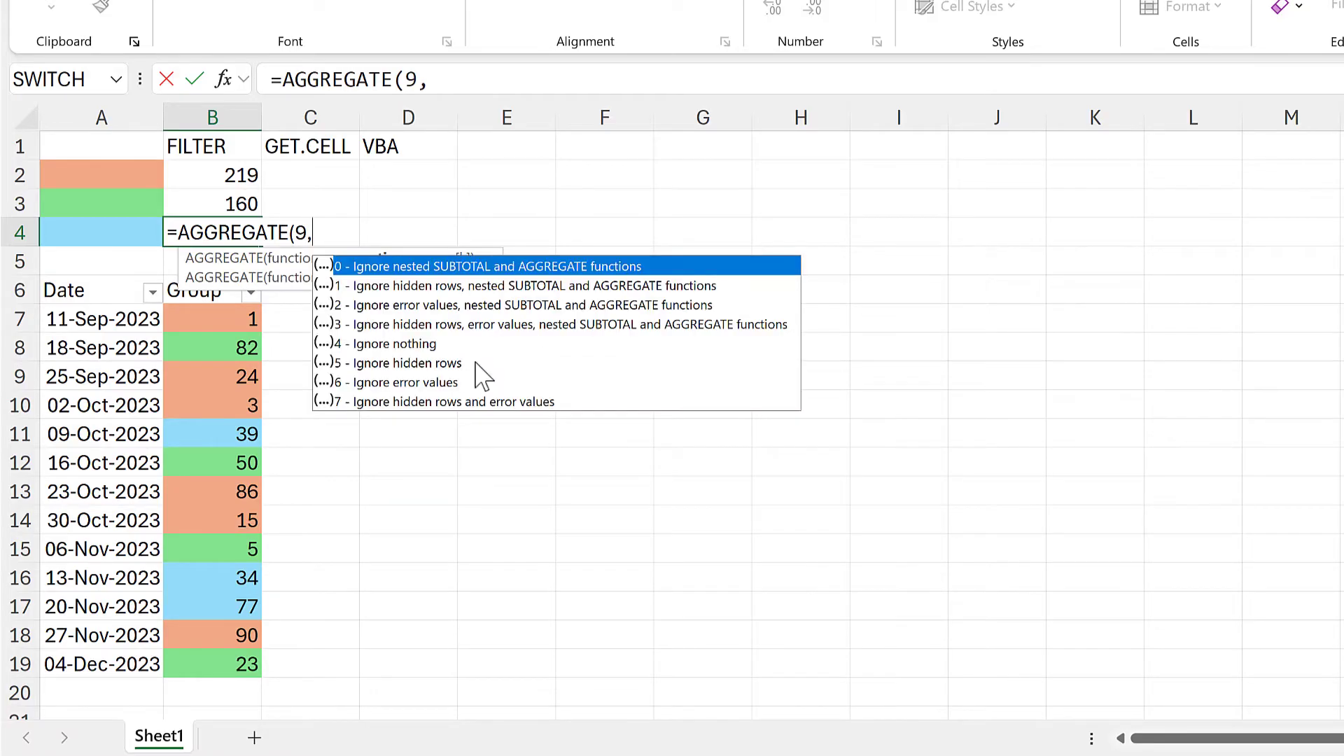
click(390, 365)
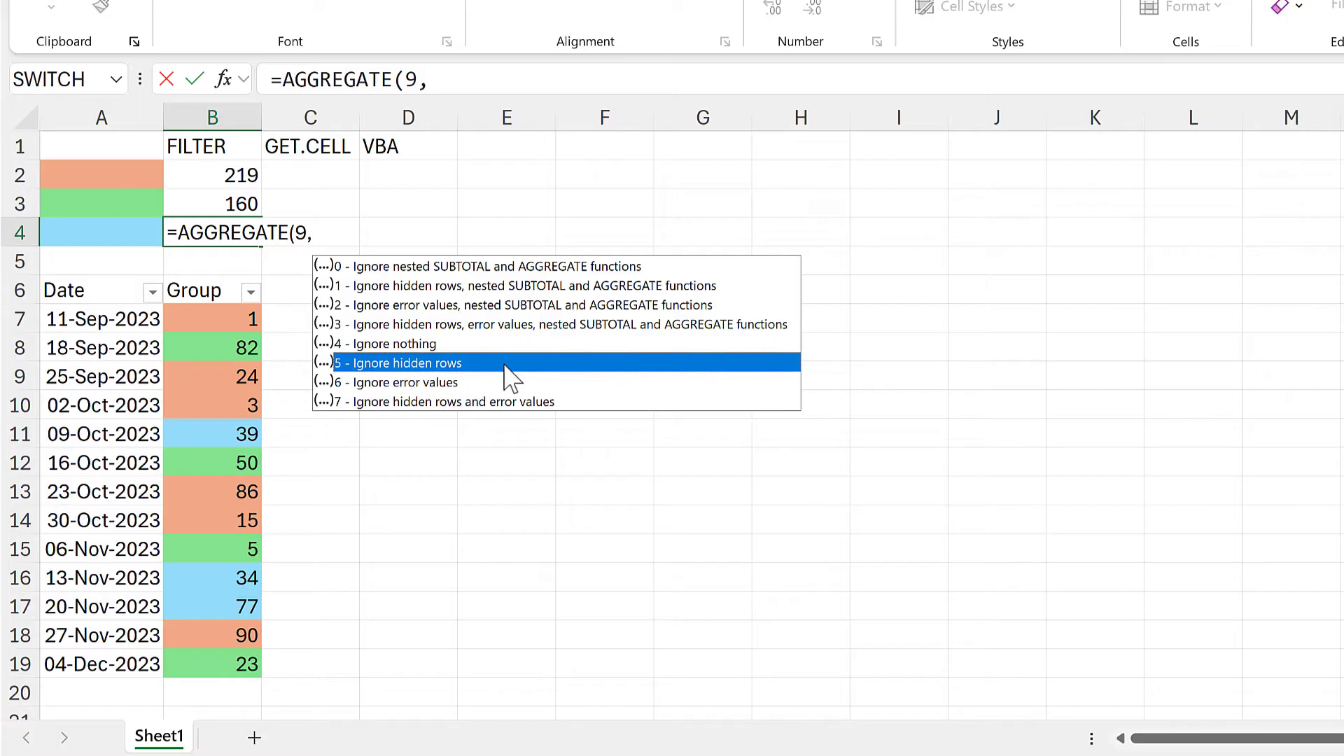
double_click(505, 364)
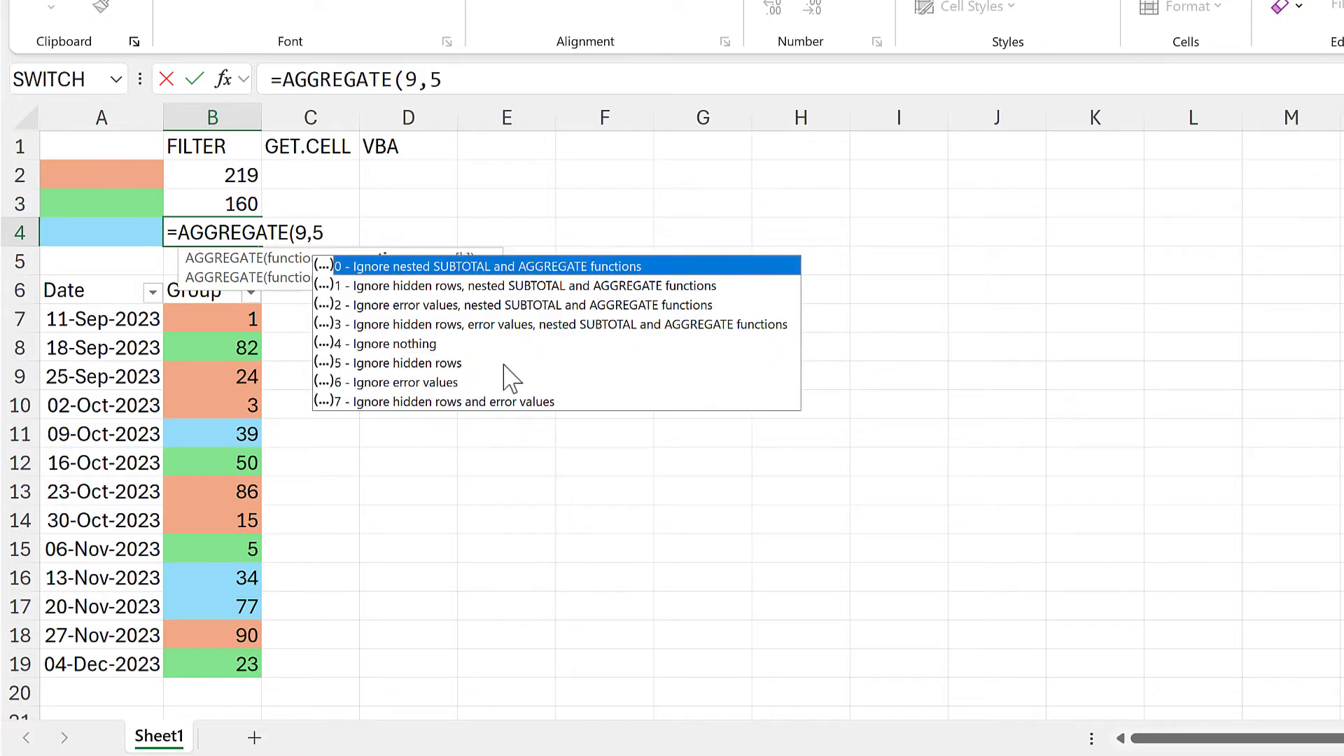
text(,)
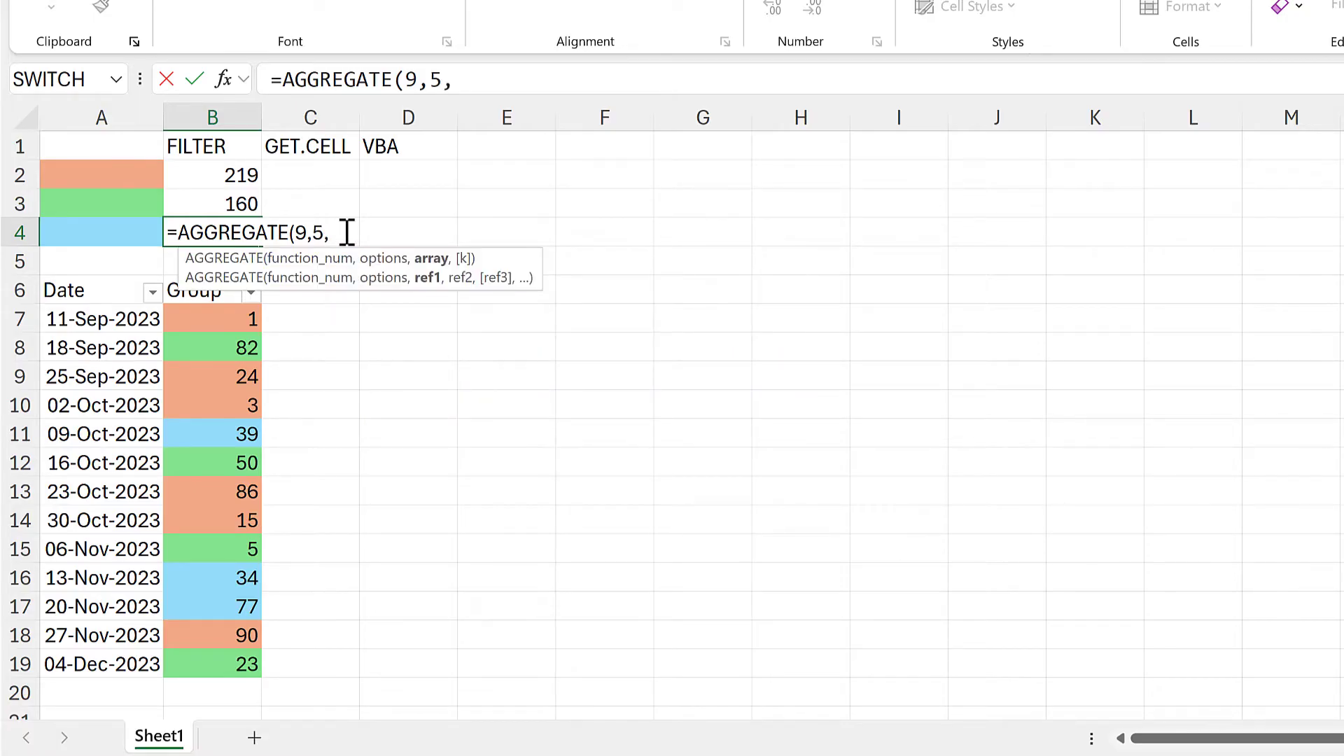
drag(231, 323, 241, 664)
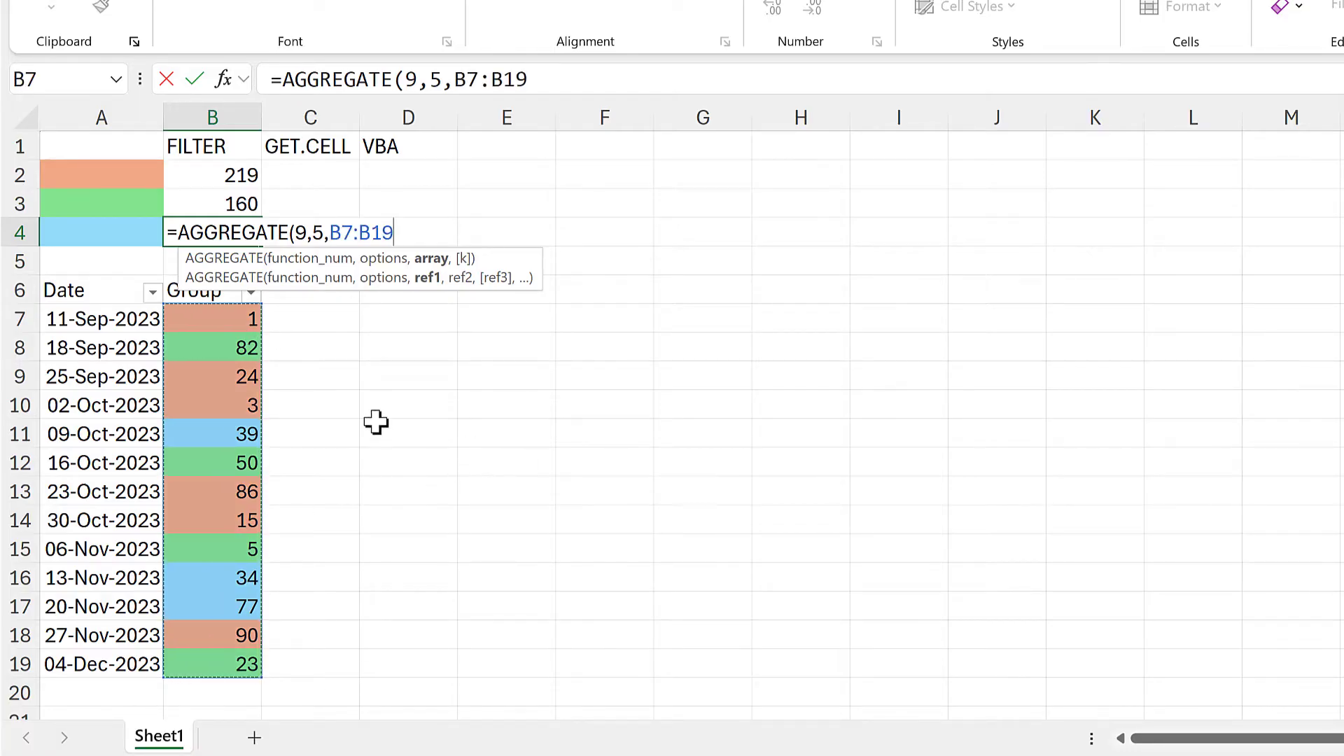
key(Return)
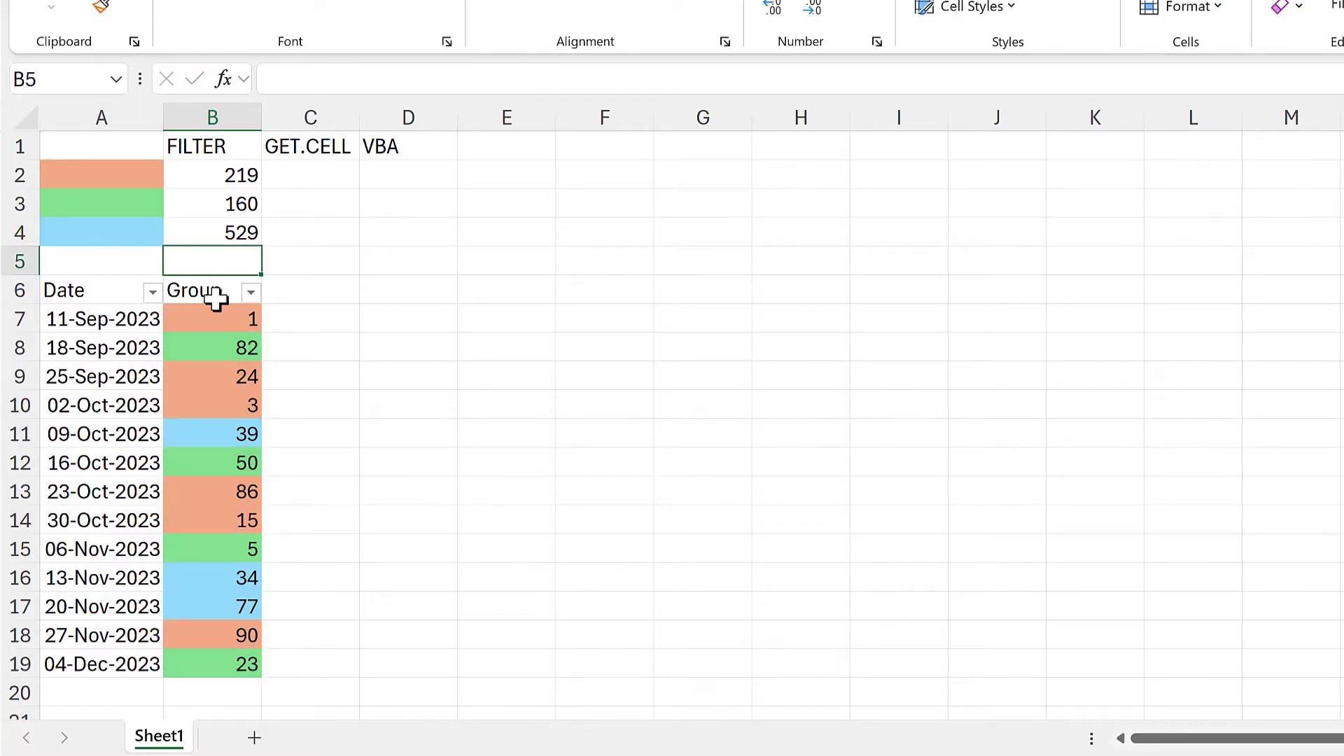
click(231, 435)
- Filter Group by the blue colour of cell B11
right_click(231, 434)
mouse_move(477, 420)
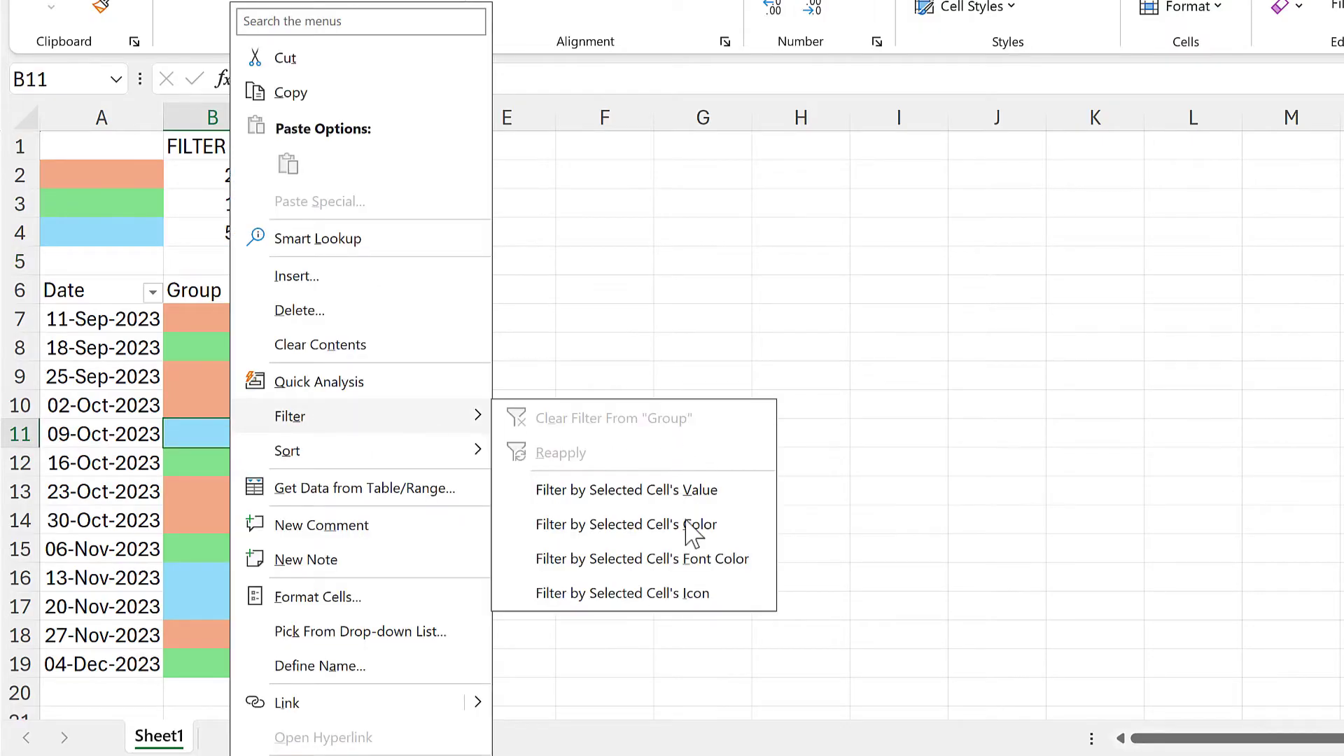
key(Return)
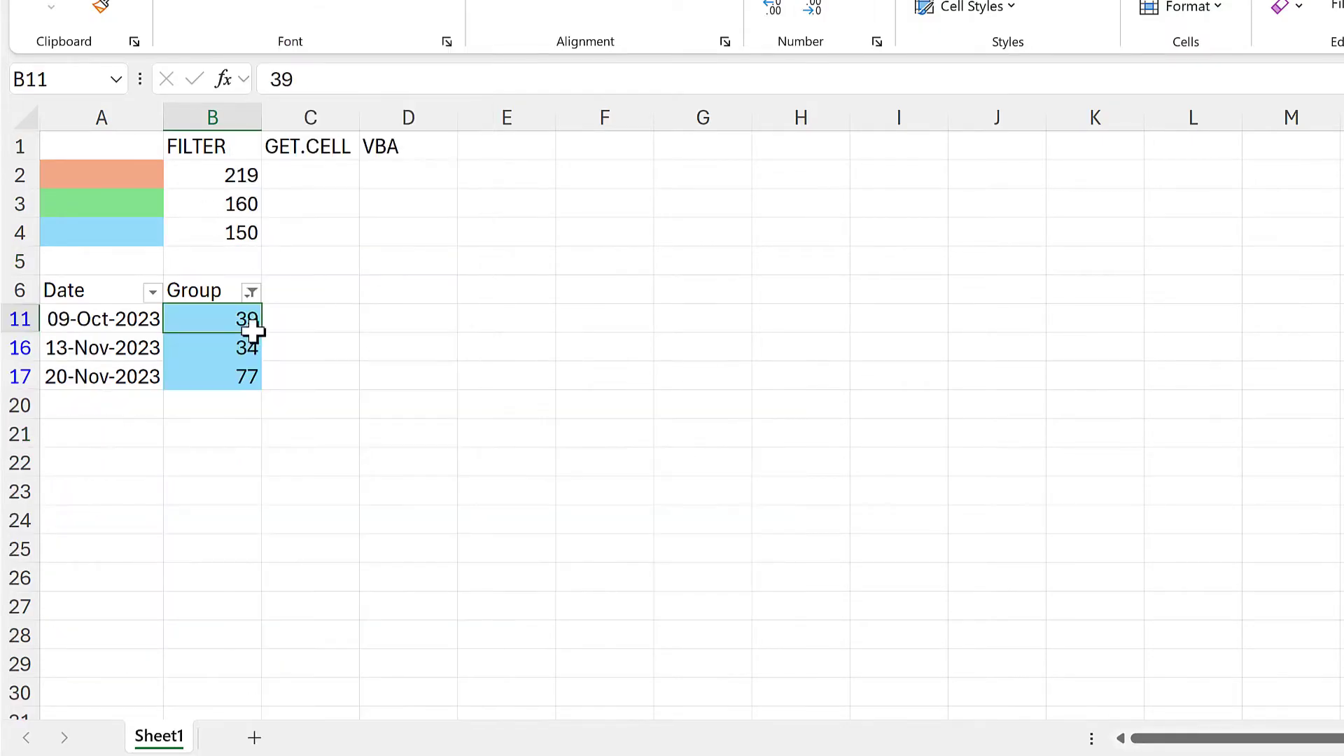
- Copy B4 and paste it back as the fixed value 150
click(222, 234)
key(ctrl+c)
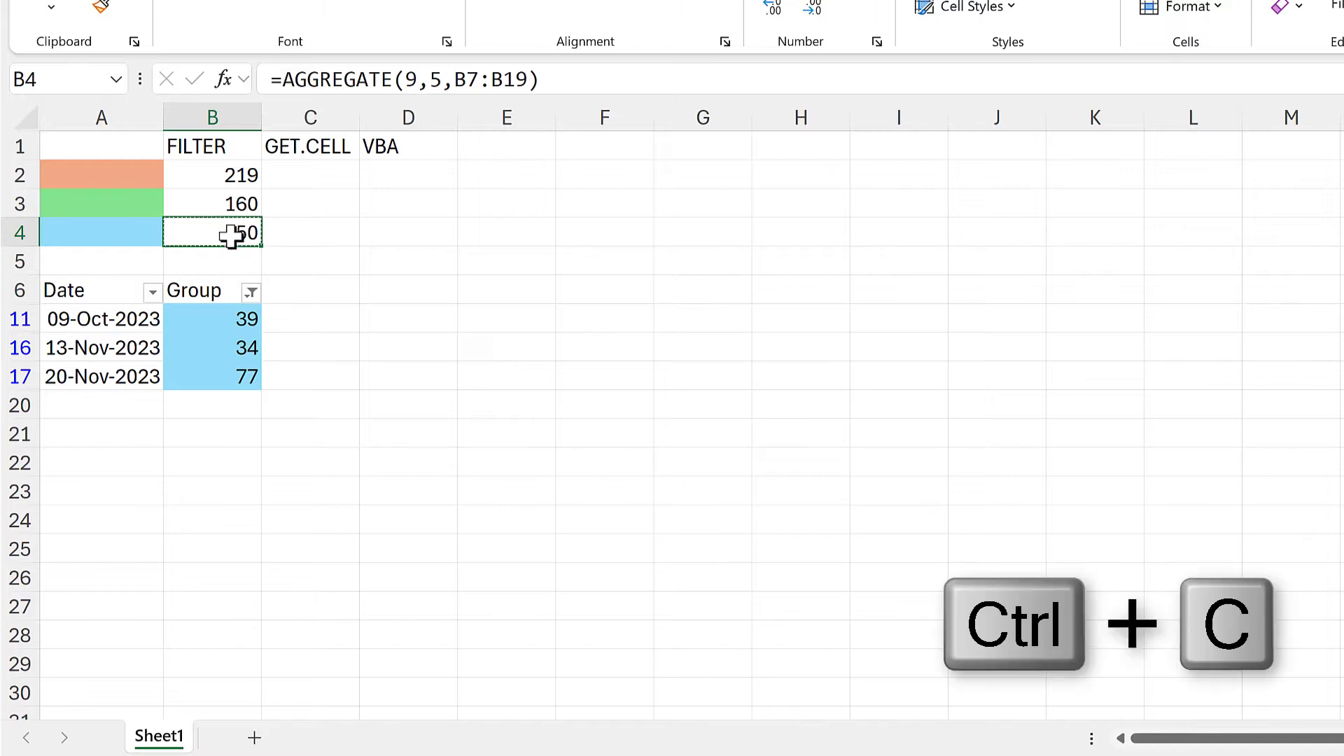
right_click(231, 234)
click(324, 168)
click(366, 348)
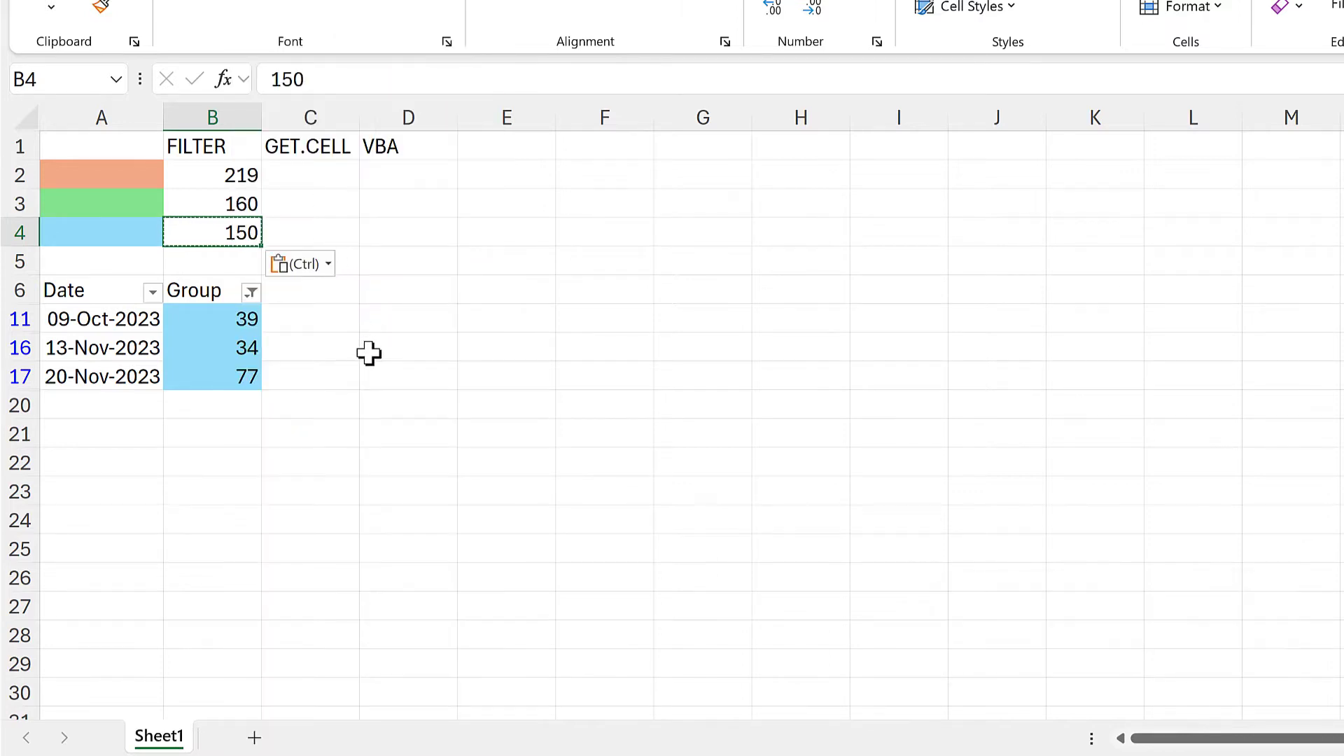
key(Escape)
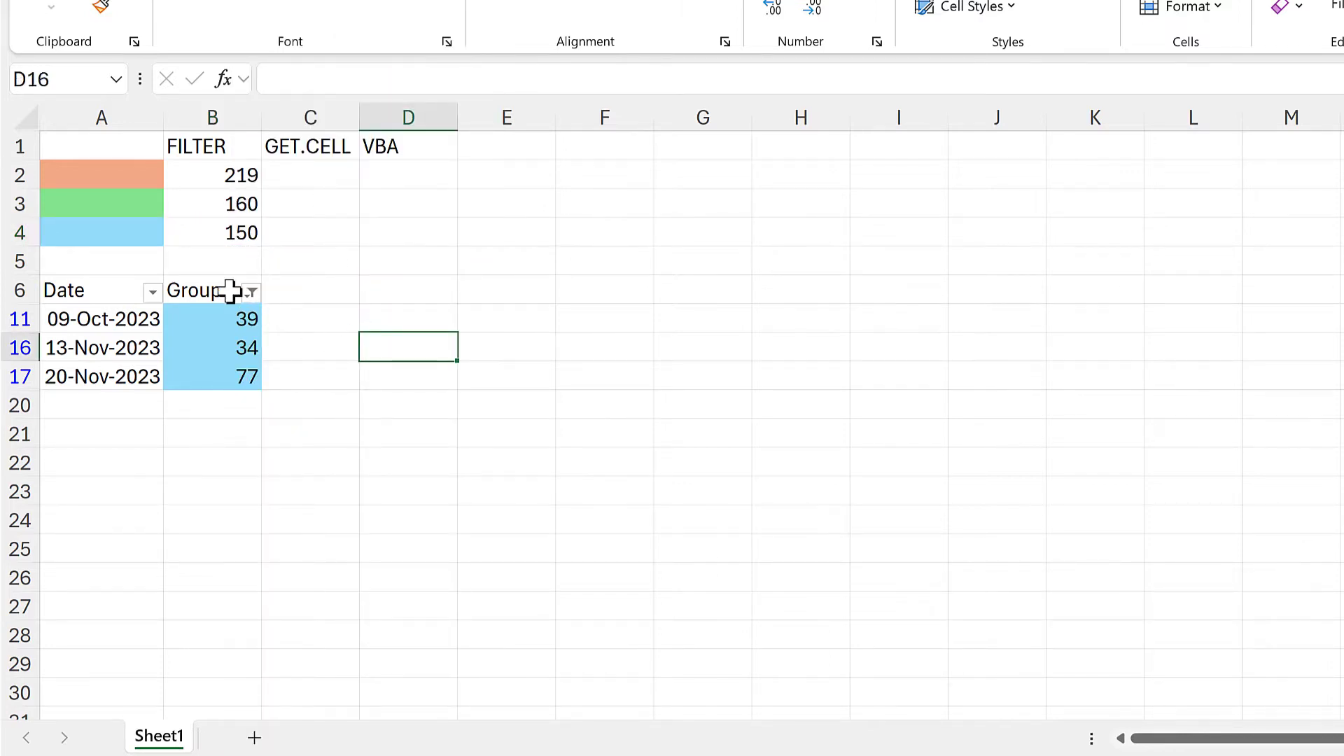
- Turn off filtering on the table with Ctrl+Shift+L
click(231, 289)
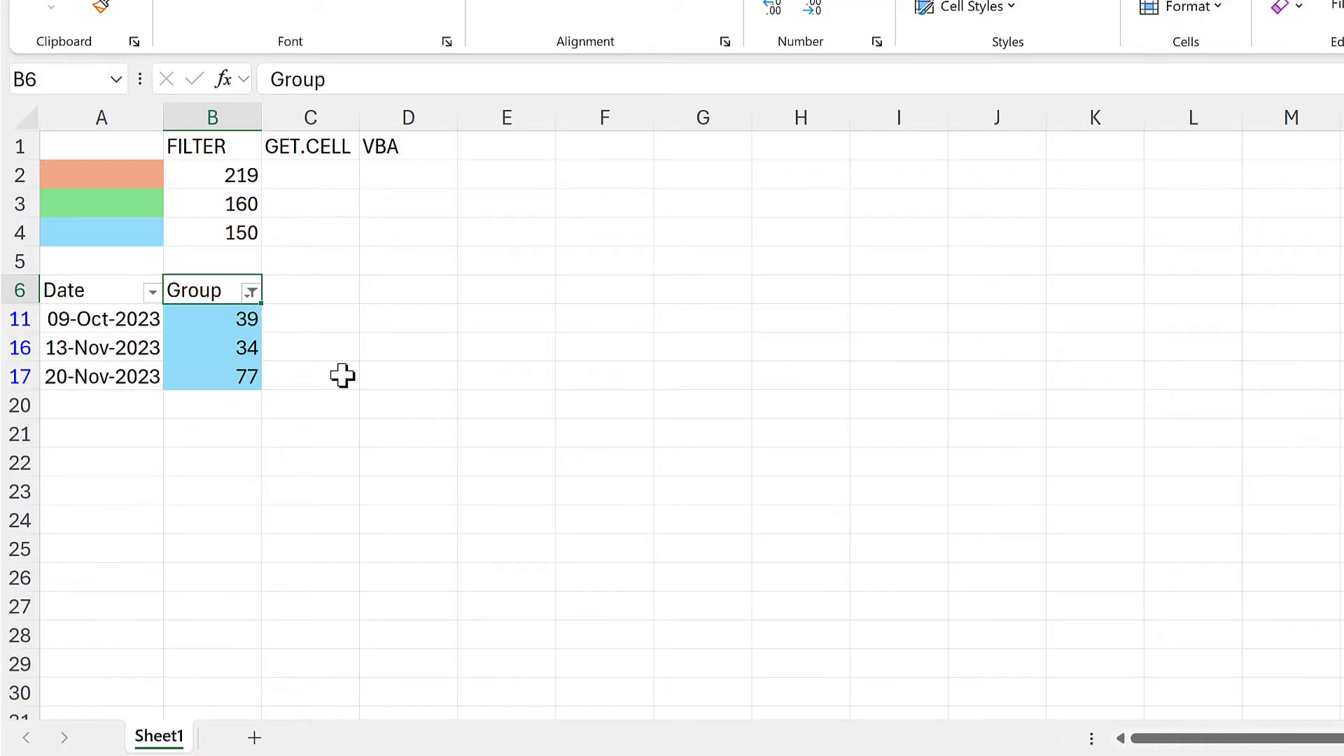
key(ctrl+shift+l)
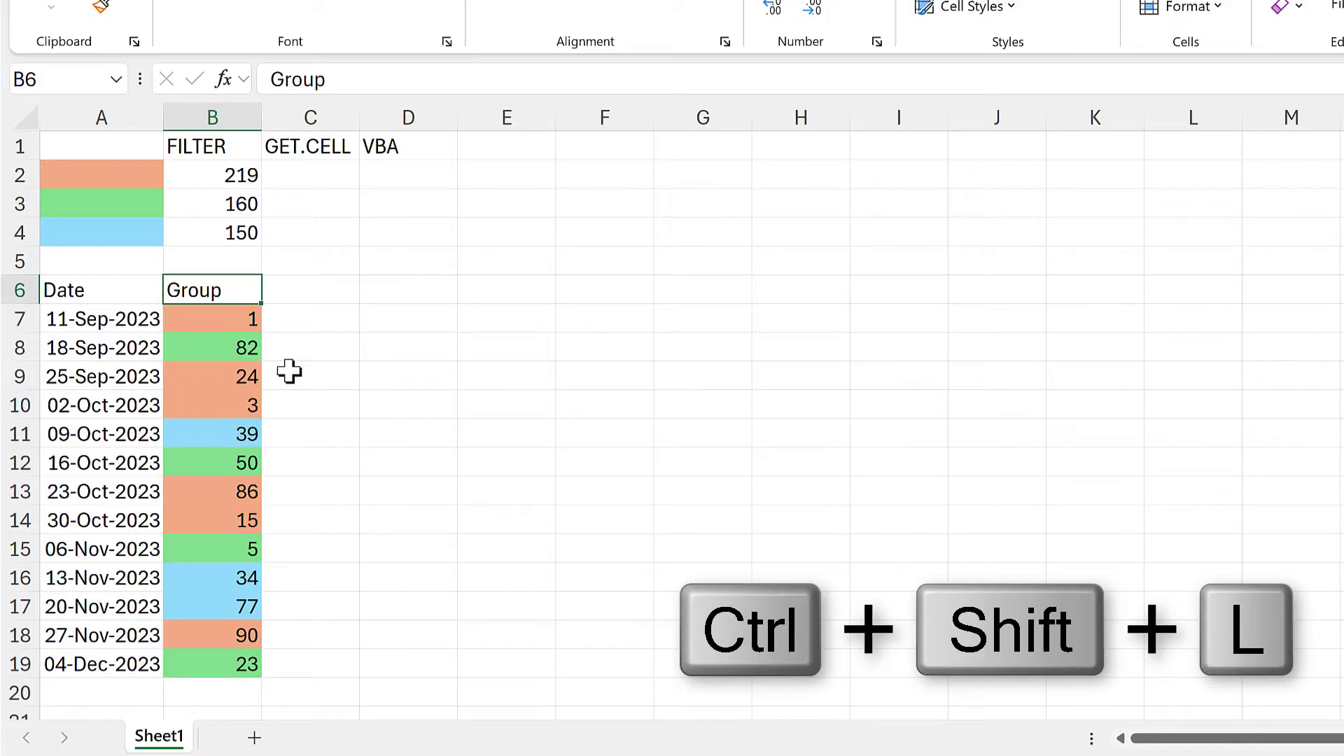
click(298, 289)
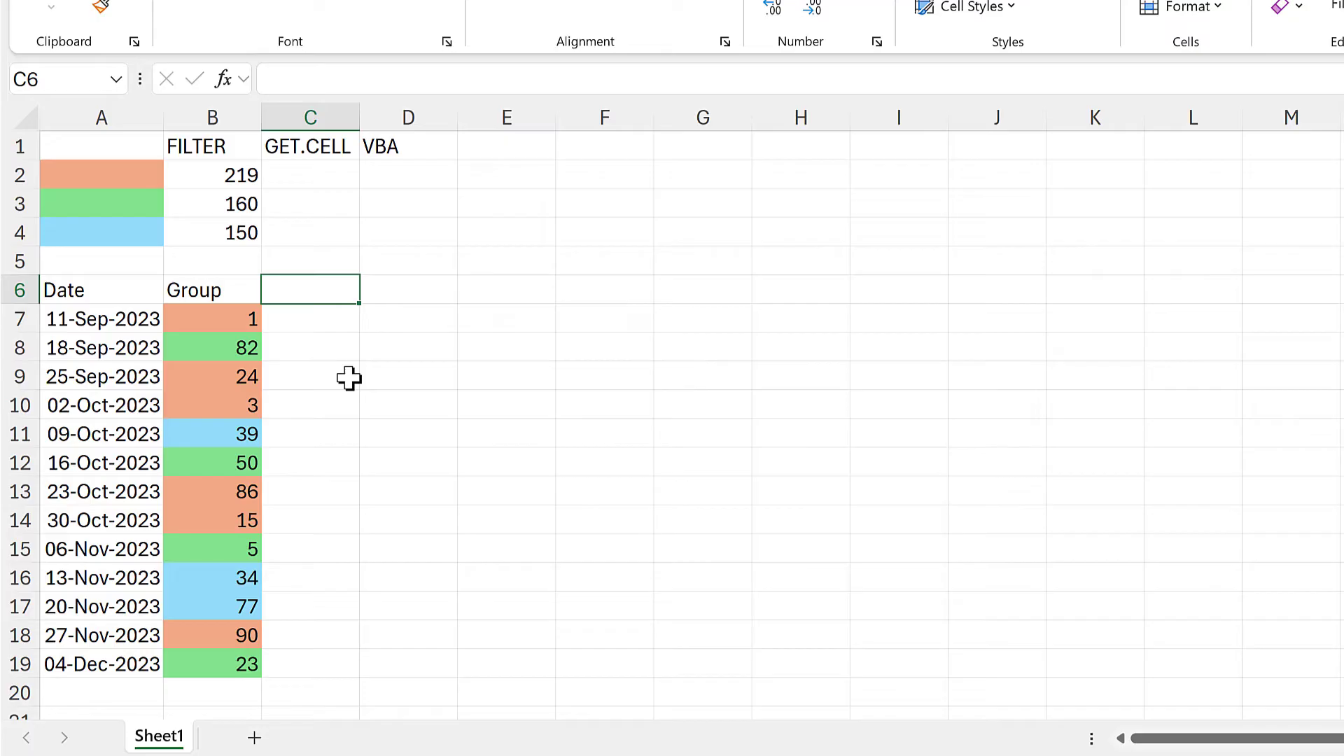
- Define a workbook-scoped name GetColor whose Refers to starts with =GET.CELL(
click(309, 144)
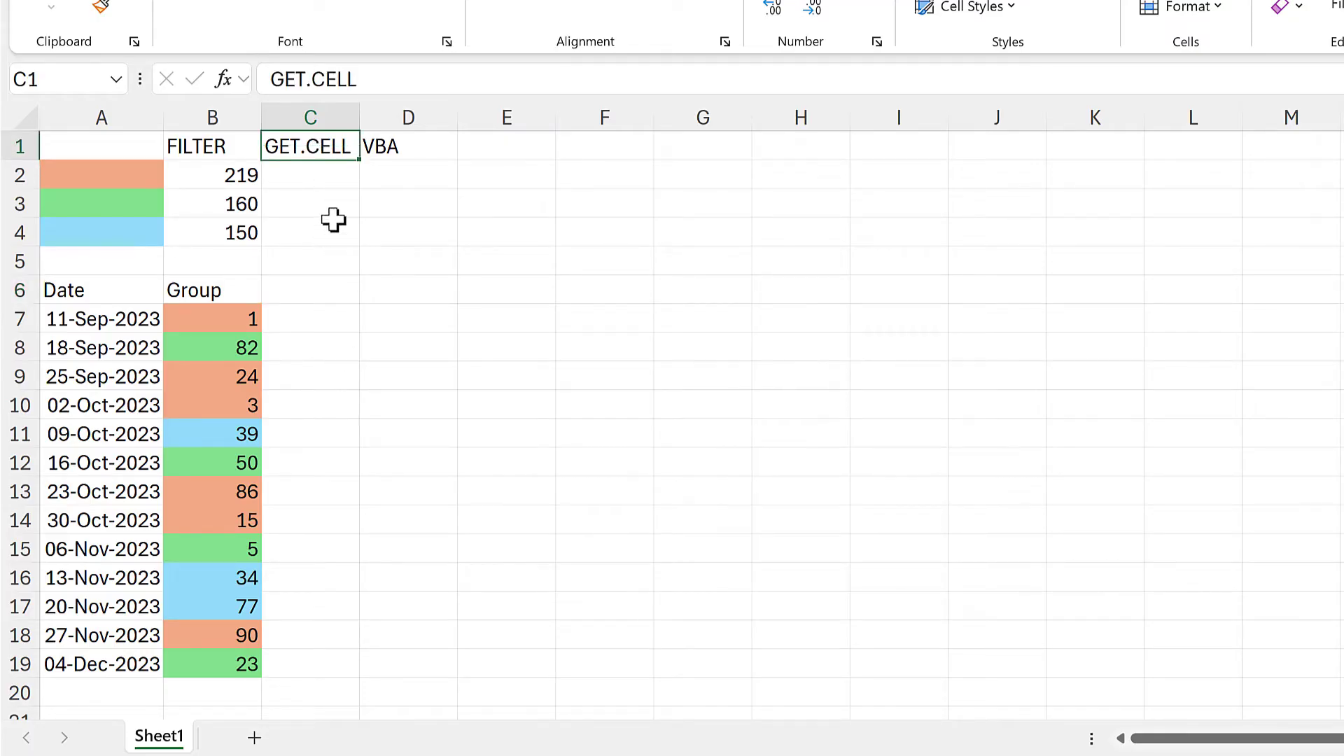
click(326, 322)
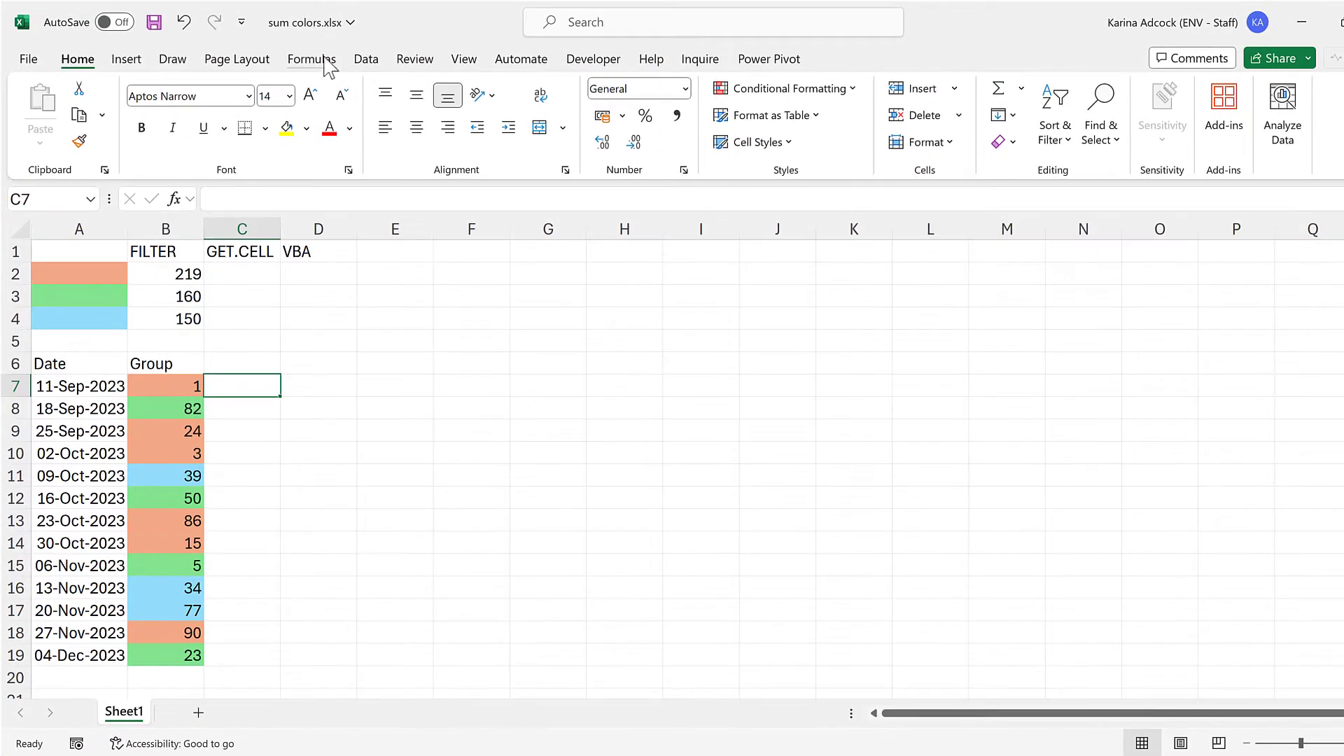
click(312, 59)
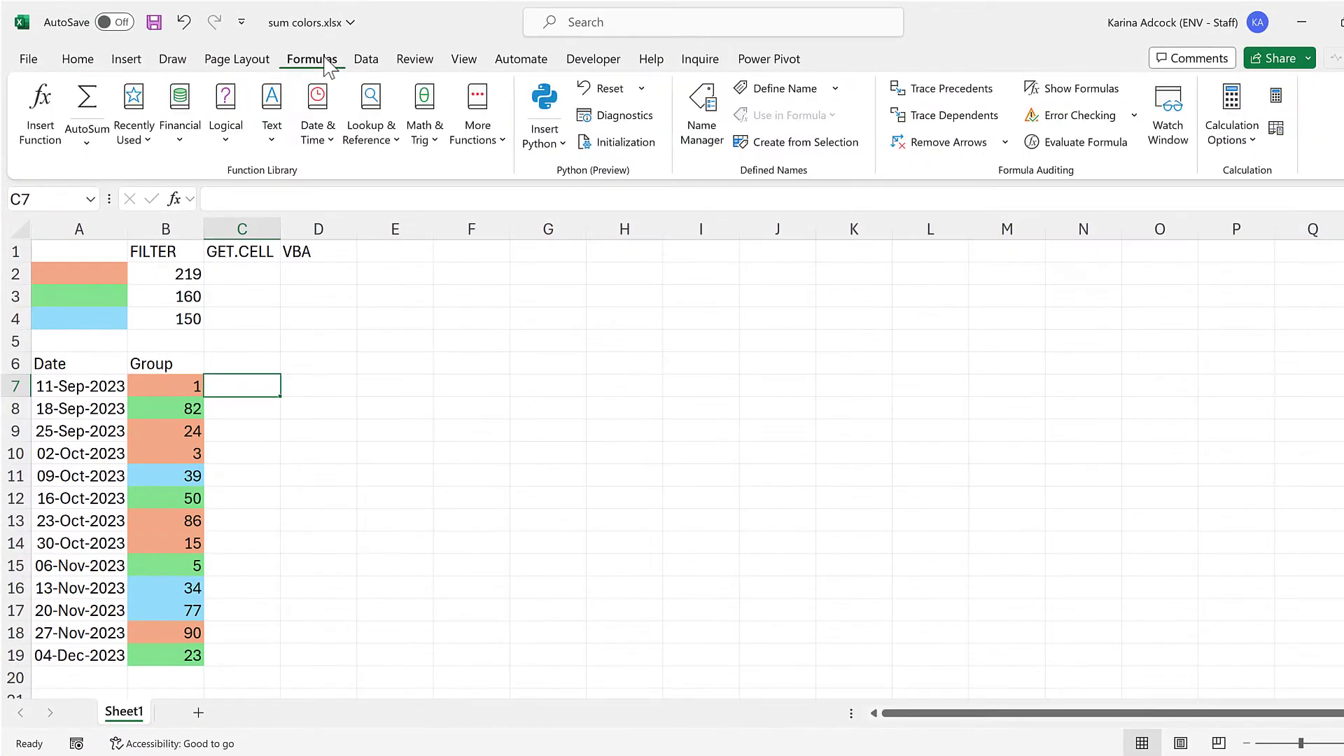
click(776, 99)
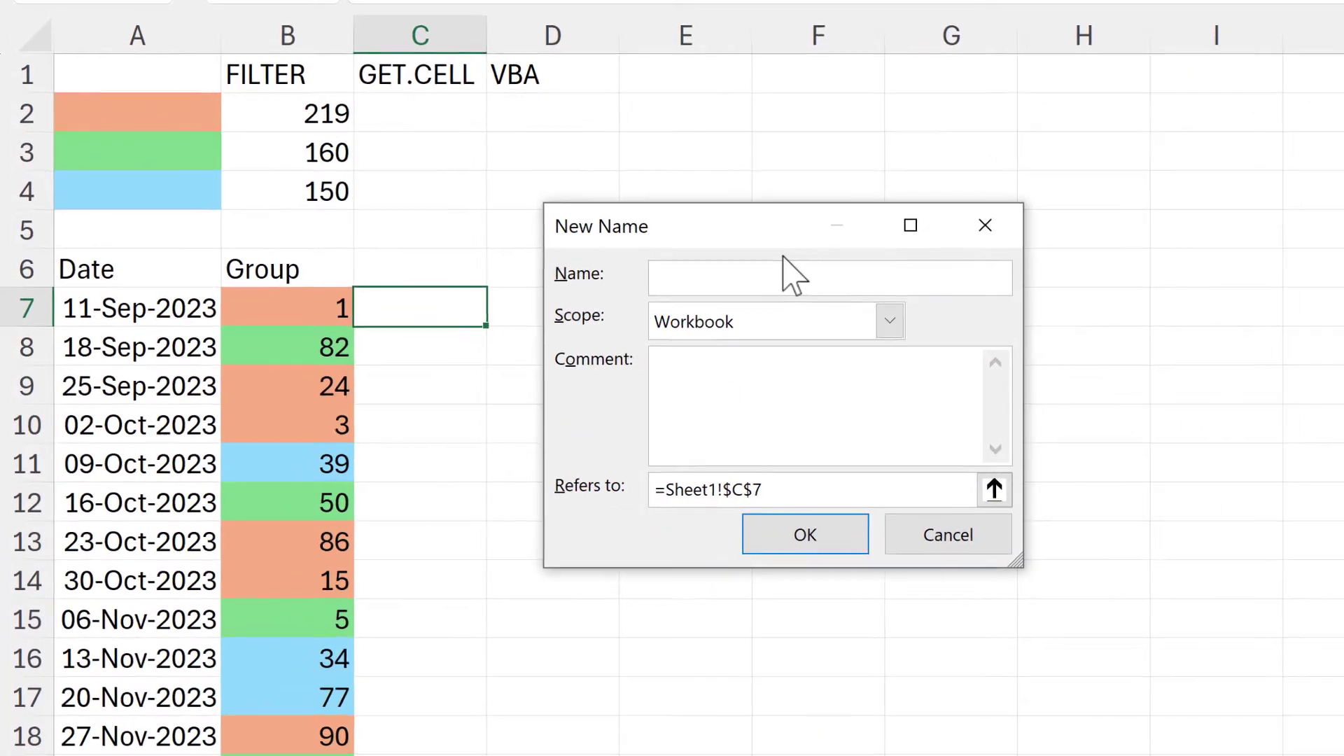
text(GetColor)
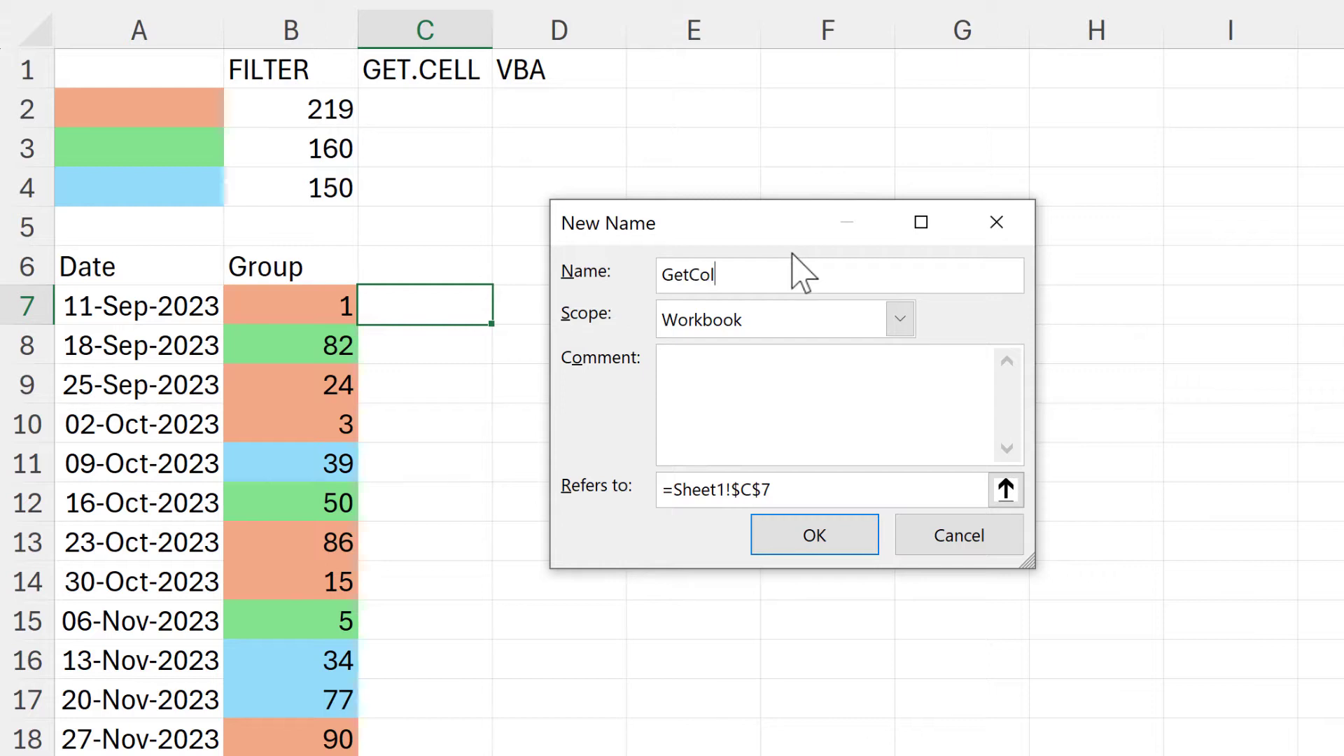
drag(773, 490, 651, 518)
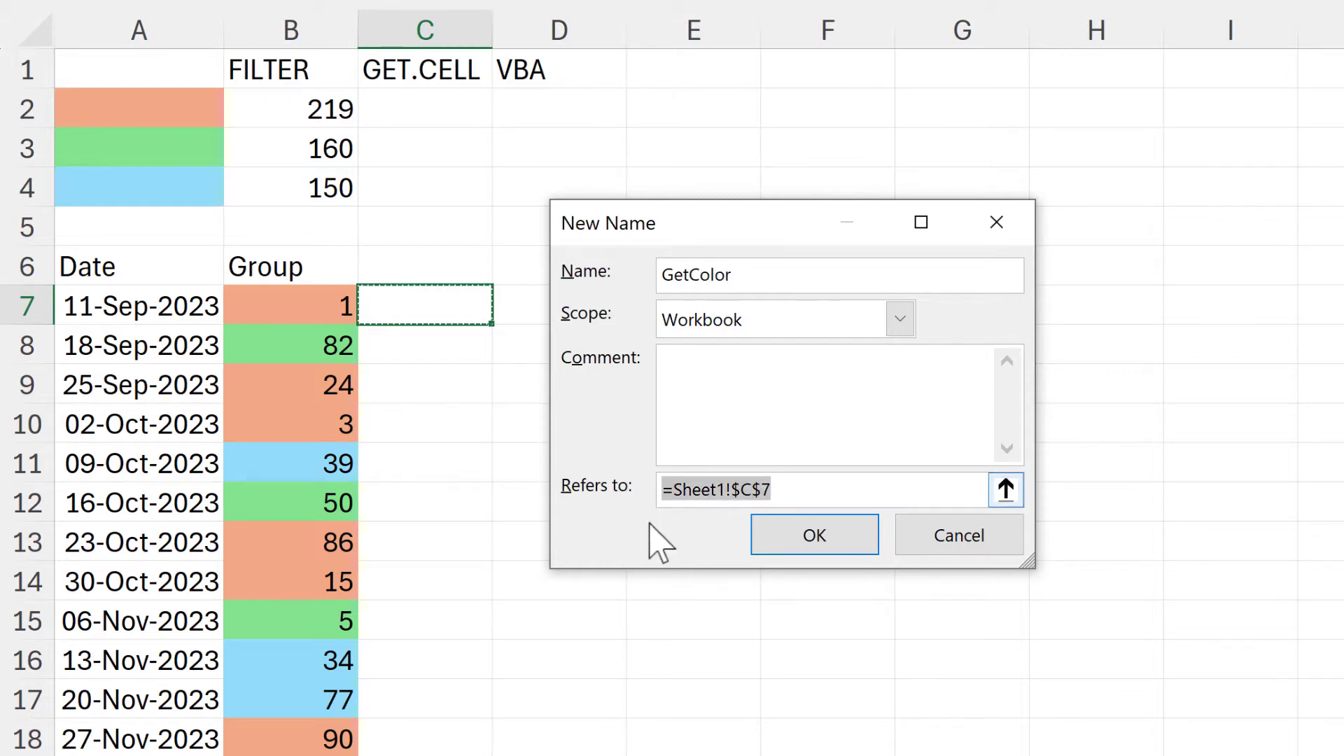
text(=GET.CELL()
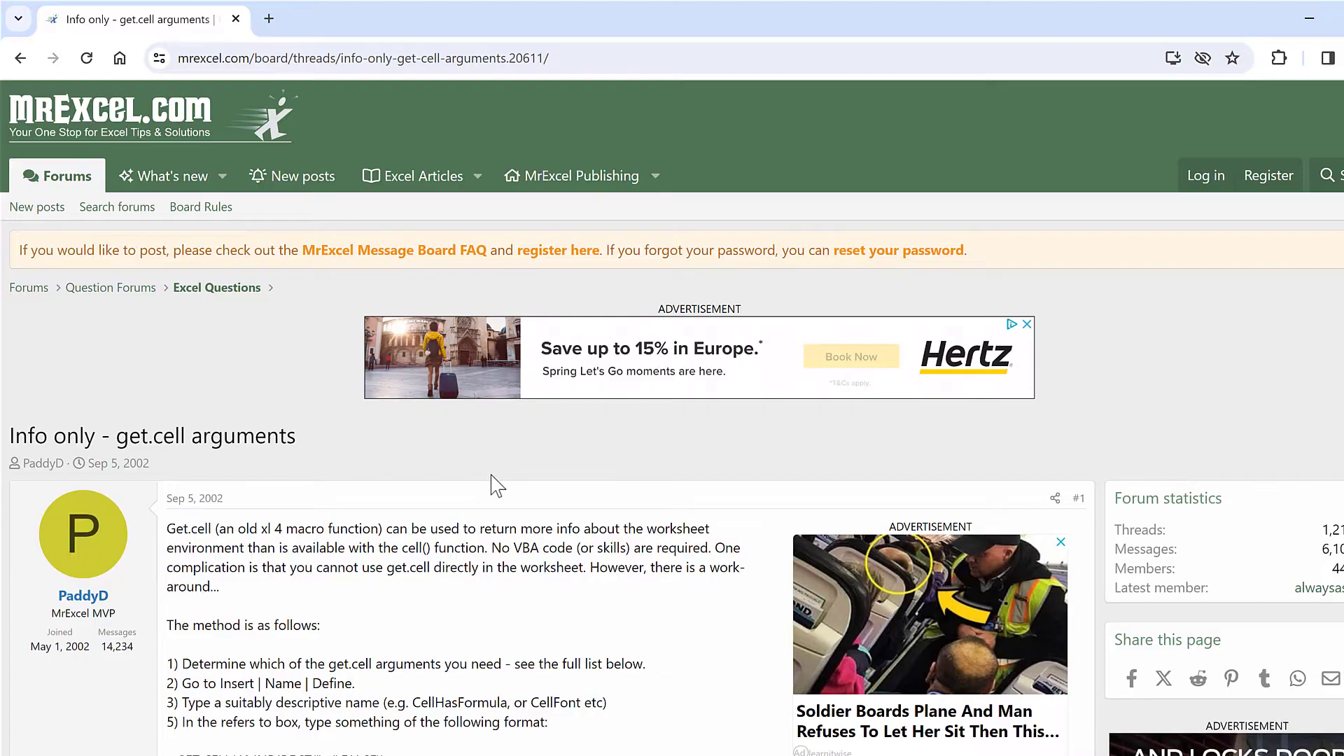
- Scroll the get.cell arguments list and highlight argument 38, the shade colour
scroll(609, 459, down, 3)
scroll(614, 403, down, 4)
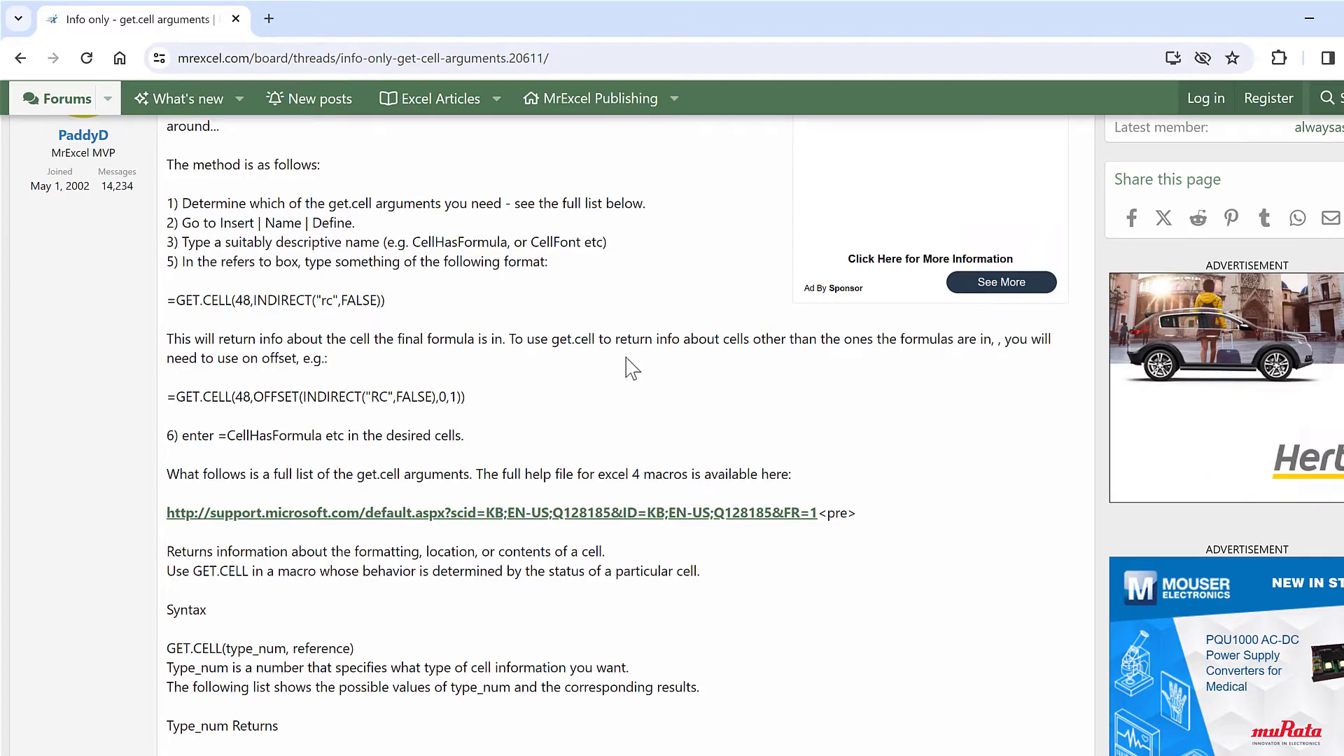
scroll(651, 448, down, 1)
scroll(591, 510, down, 1)
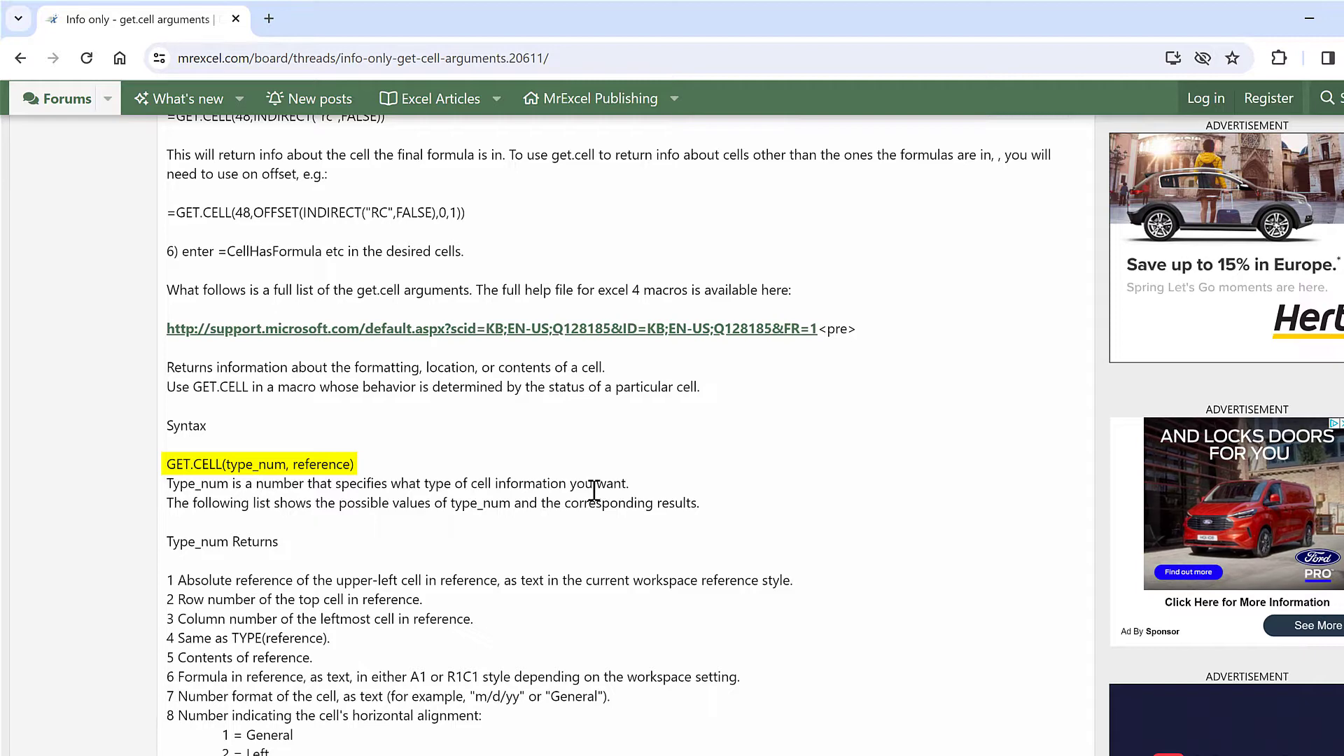
scroll(601, 466, down, 4)
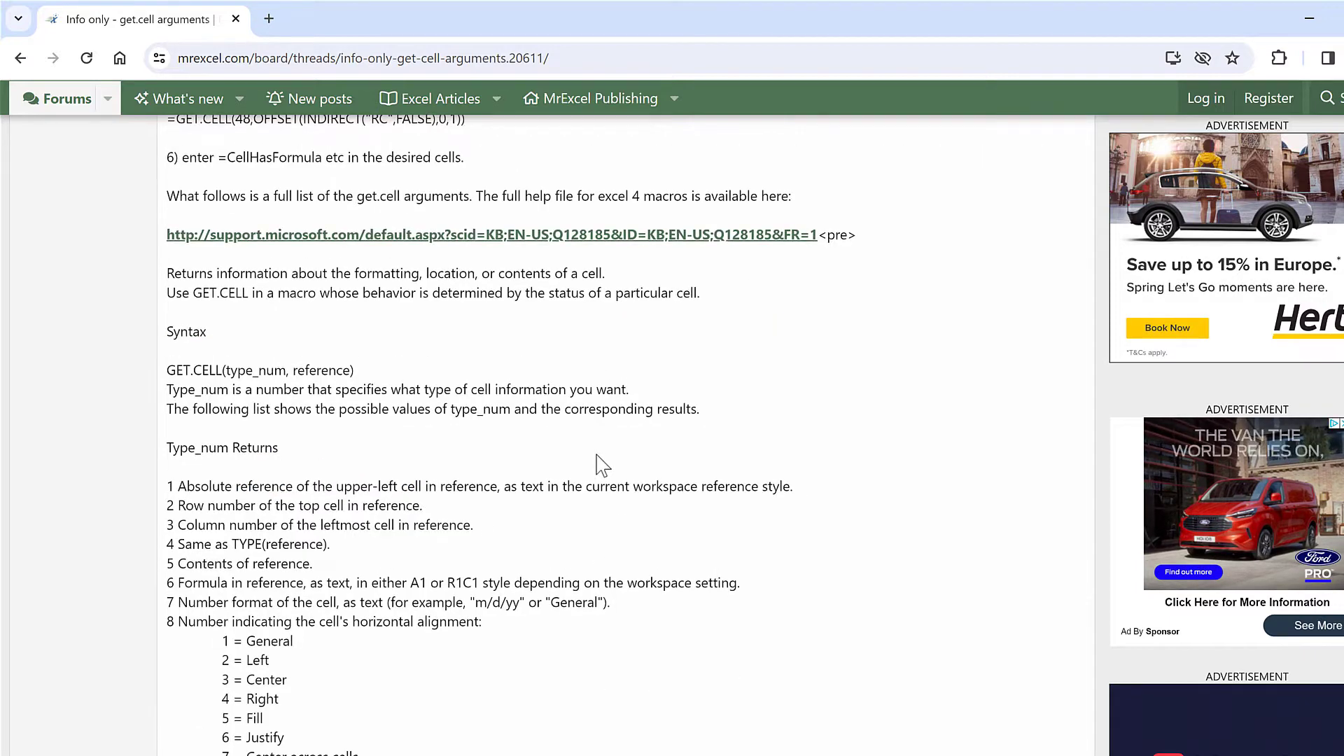
scroll(601, 465, down, 10)
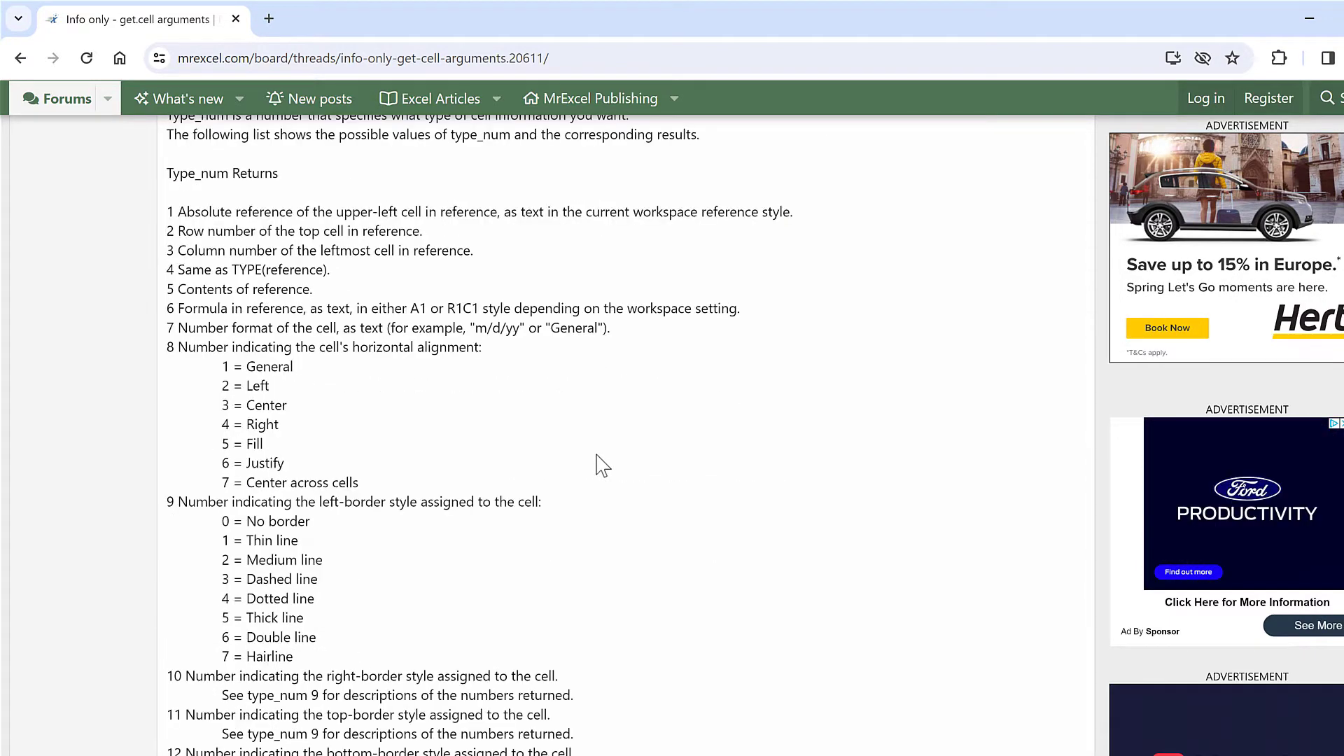
scroll(596, 458, down, 1)
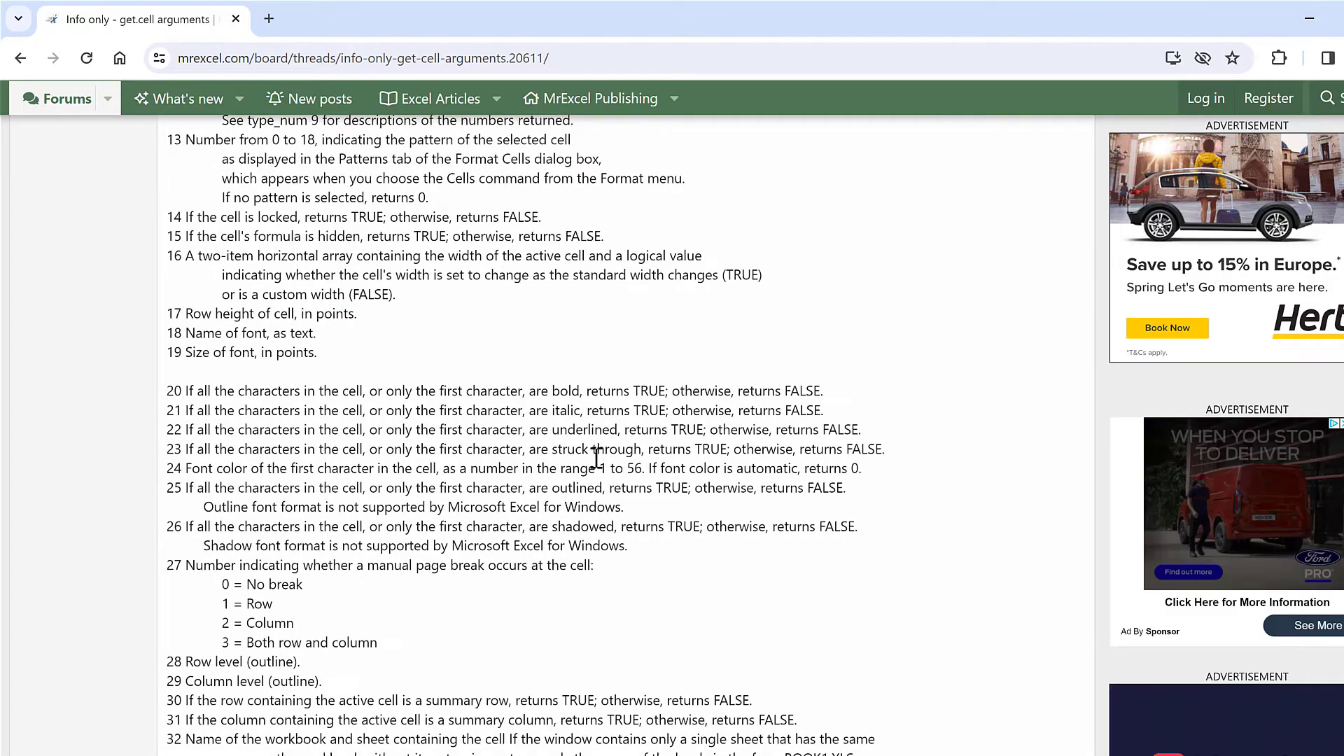
scroll(596, 459, down, 4)
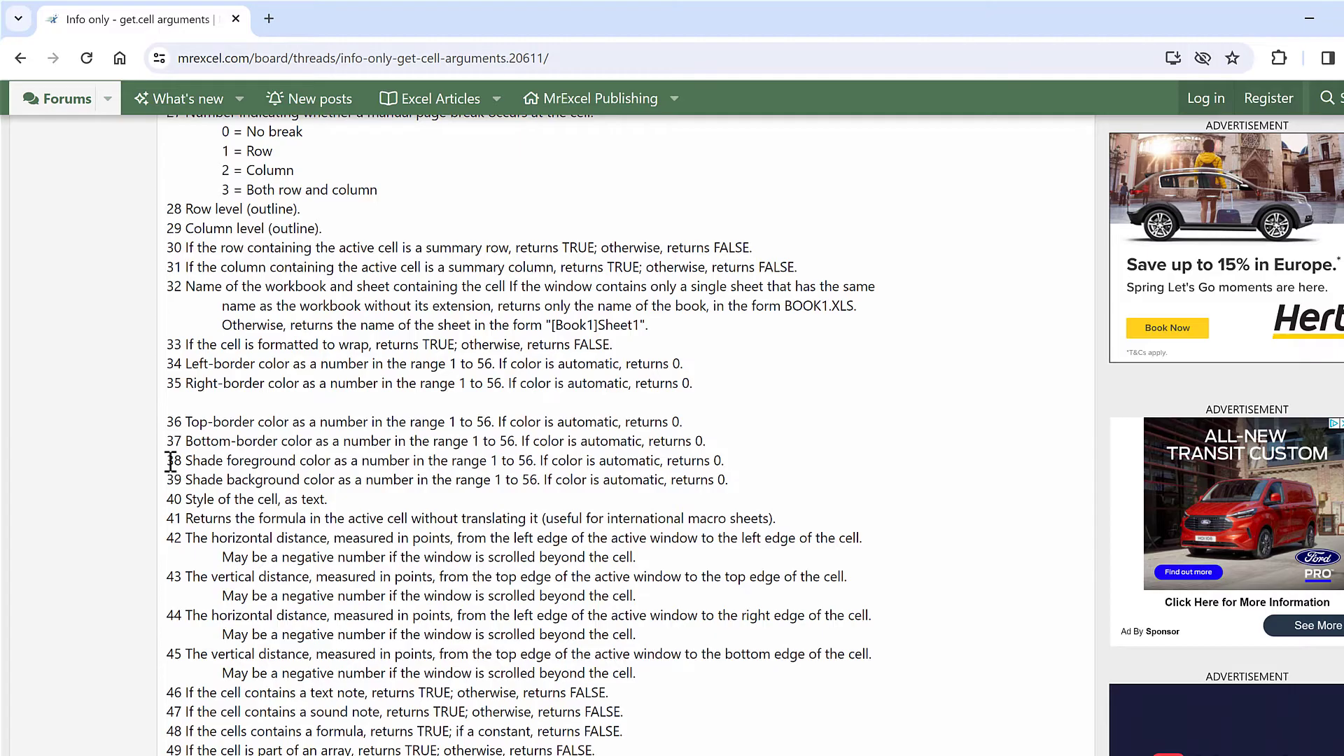
drag(446, 441, 708, 443)
triple_click(713, 464)
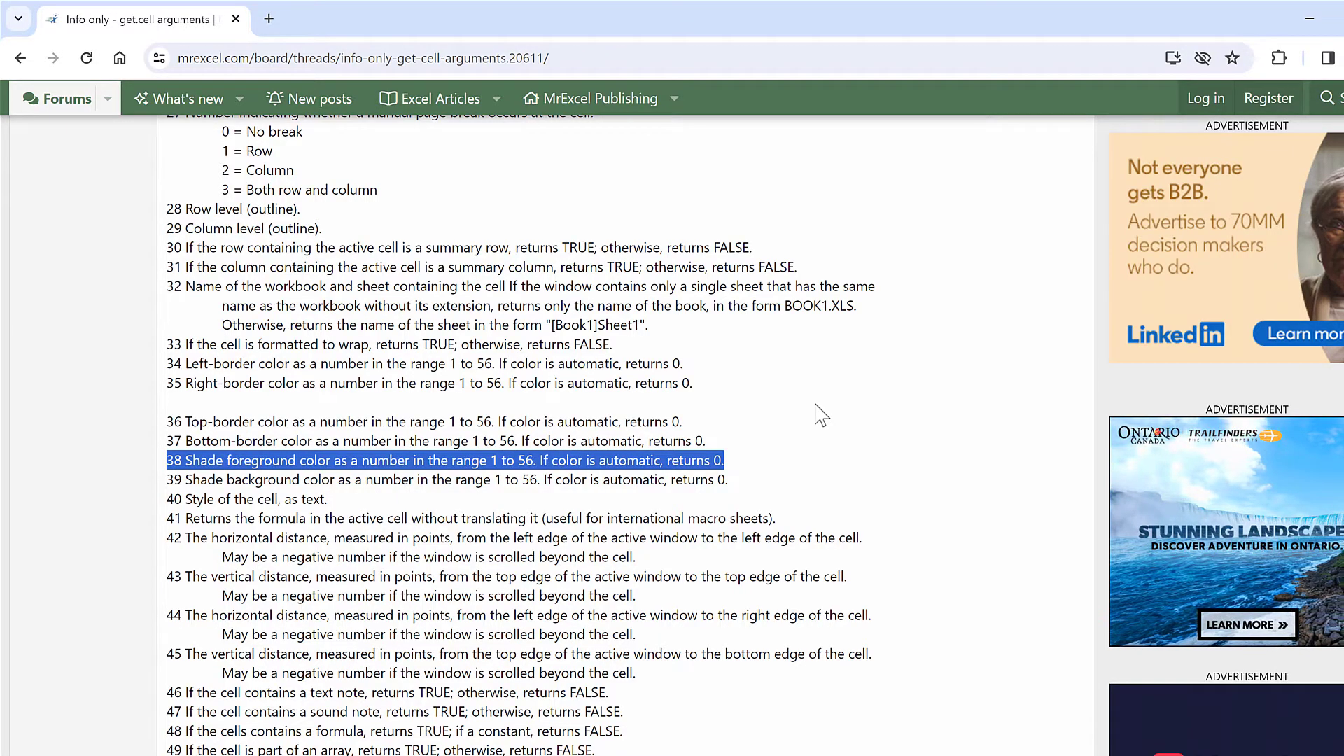
click(787, 420)
- Highlight argument 63, which returns the cell's fill (background) colour
scroll(837, 424, down, 1)
scroll(830, 420, down, 5)
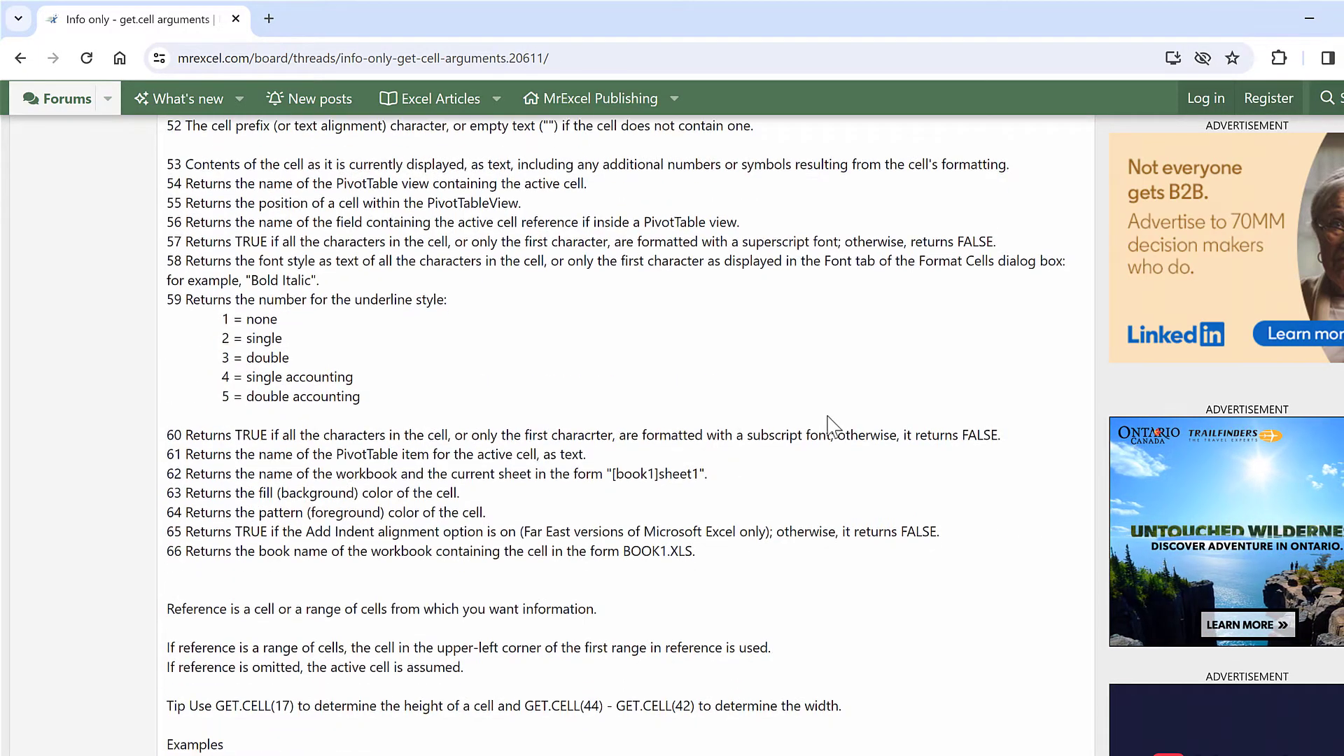
scroll(386, 488, up, 1)
drag(171, 410, 464, 413)
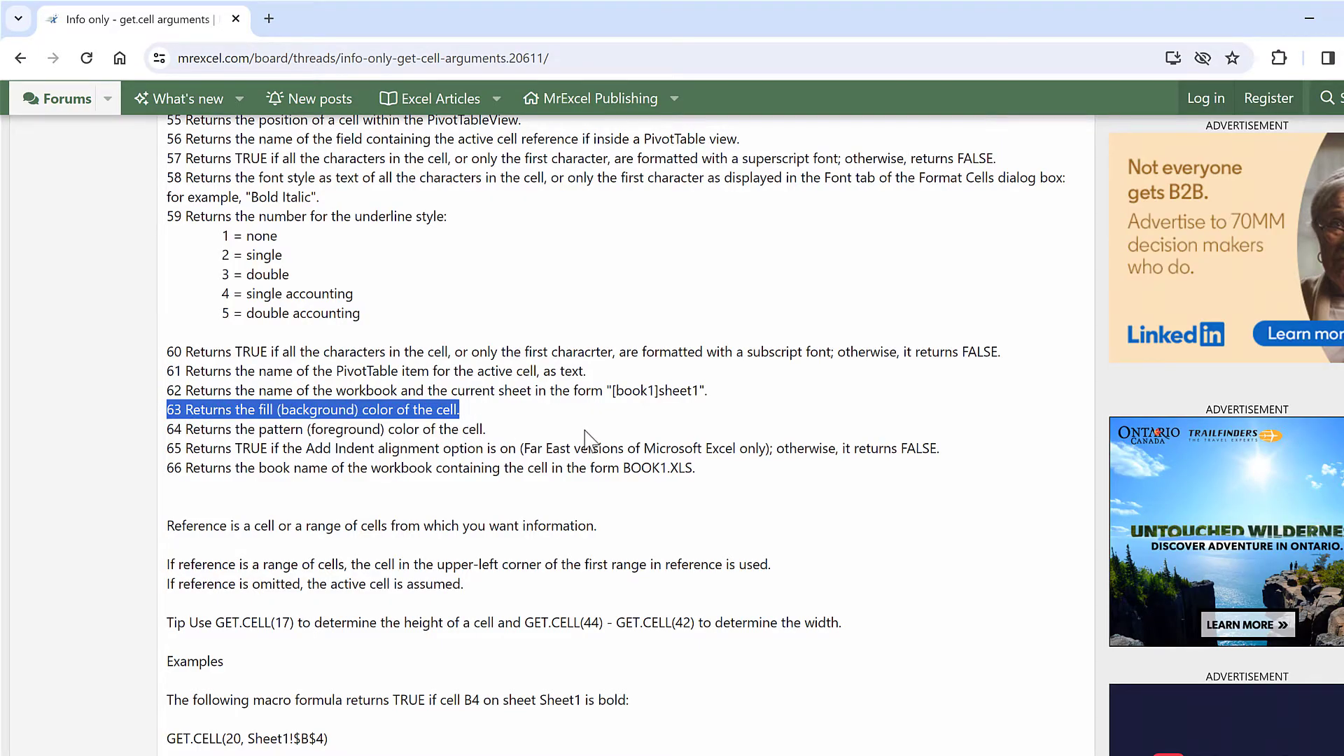
click(475, 410)
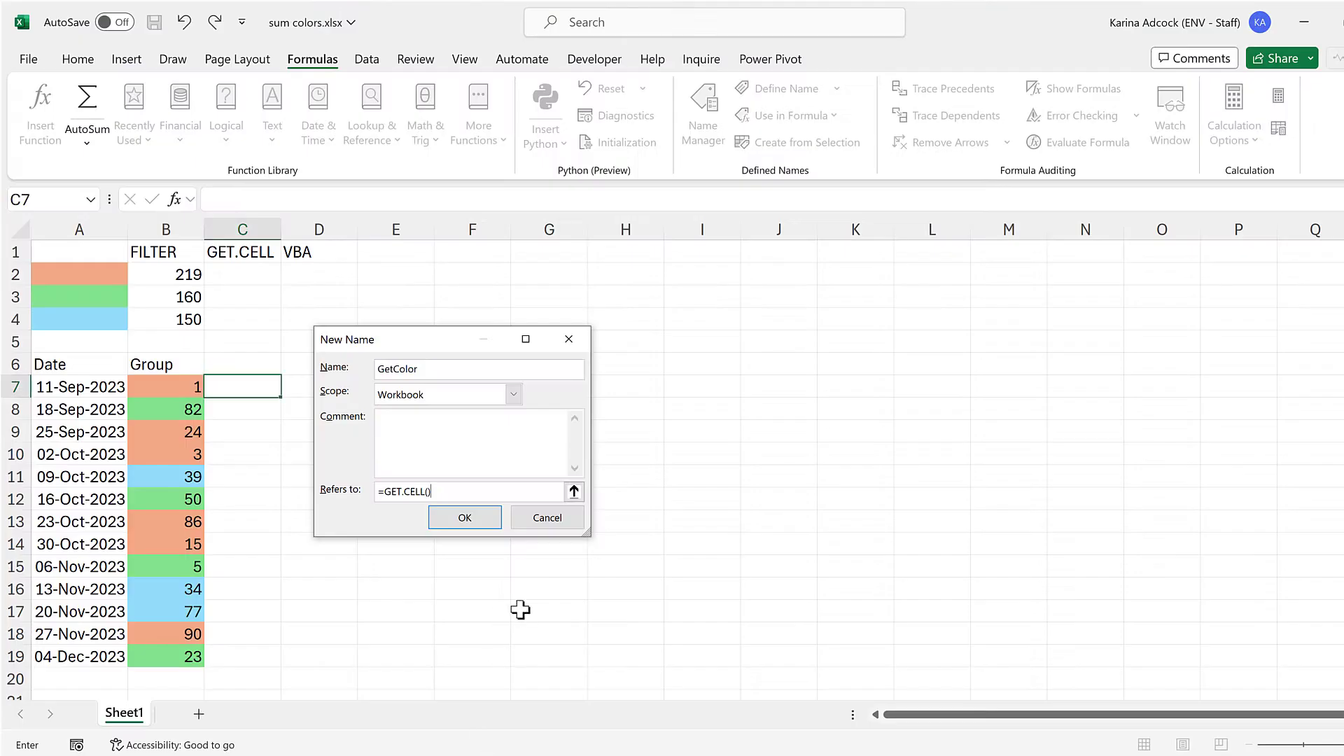
- Complete GetColor as =LAMBDA(cell,GET.CELL(63,cell)) and save the name
click(429, 490)
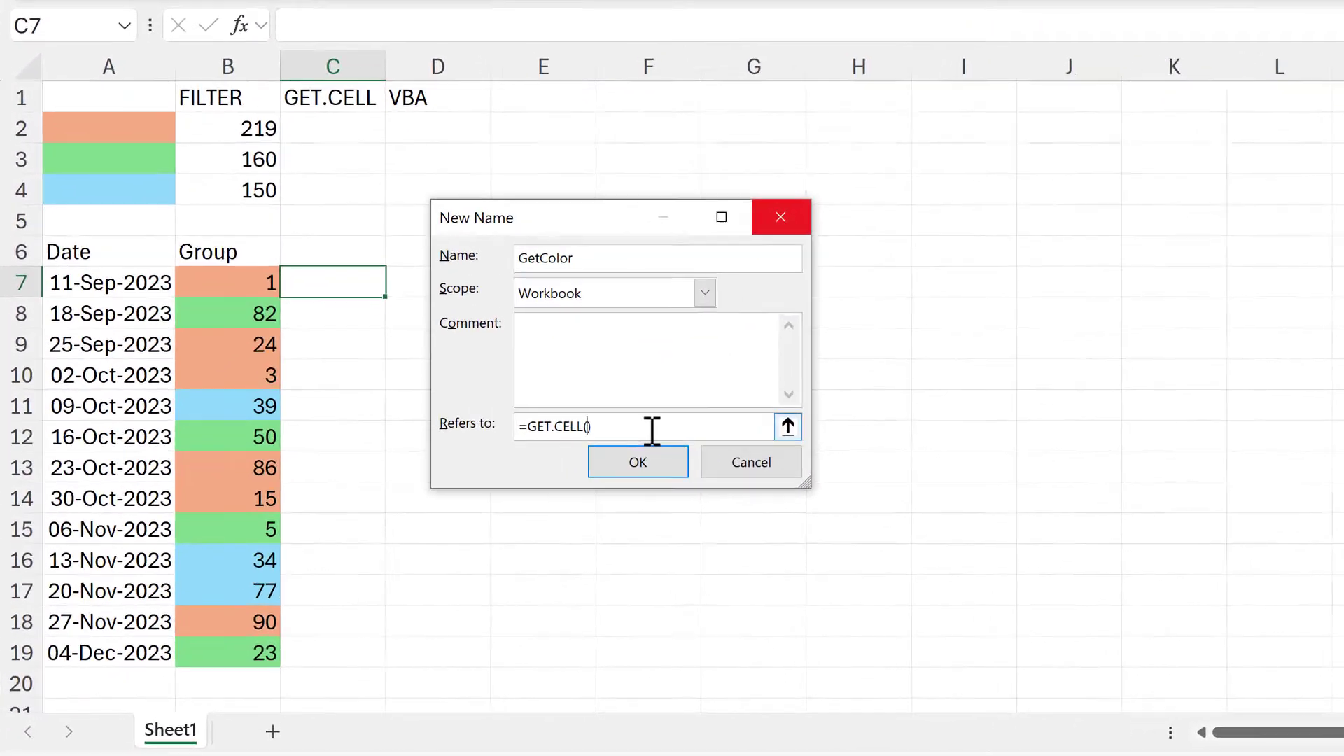
text(63,cell)
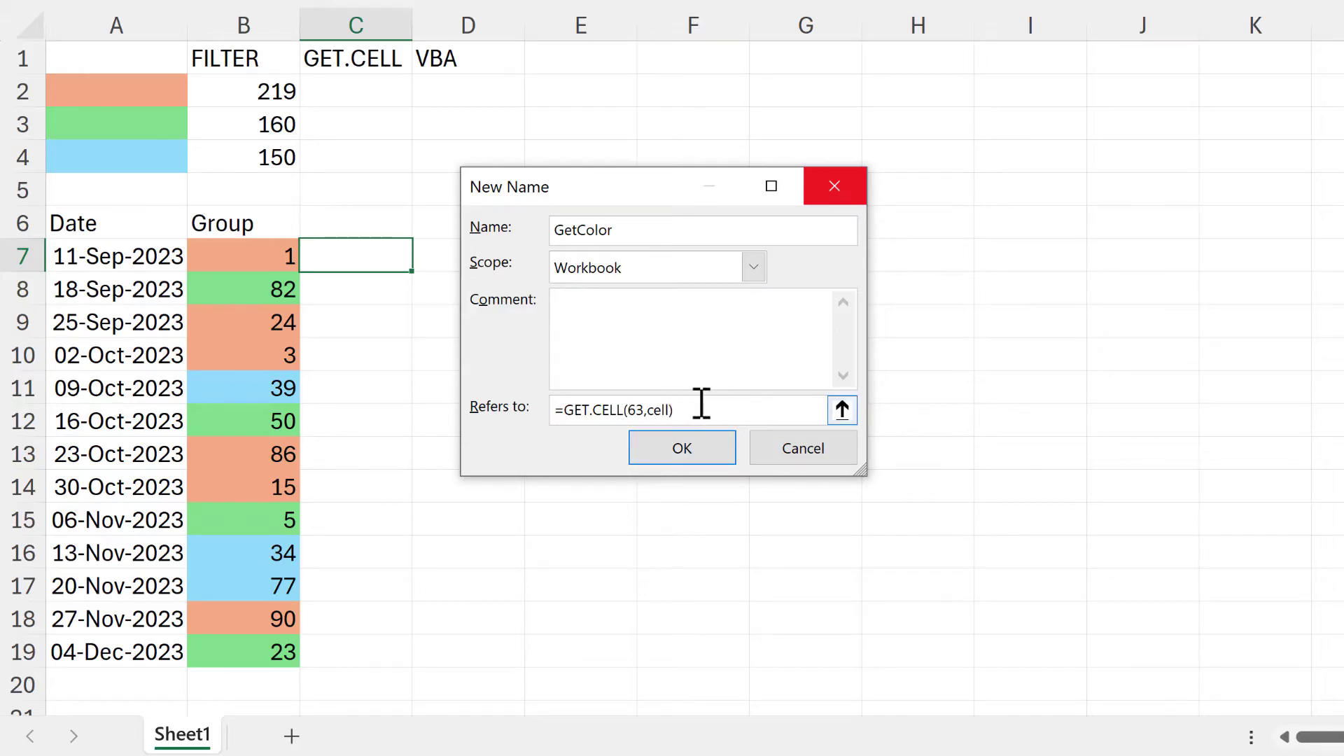
click(563, 412)
text(LAMBDA()
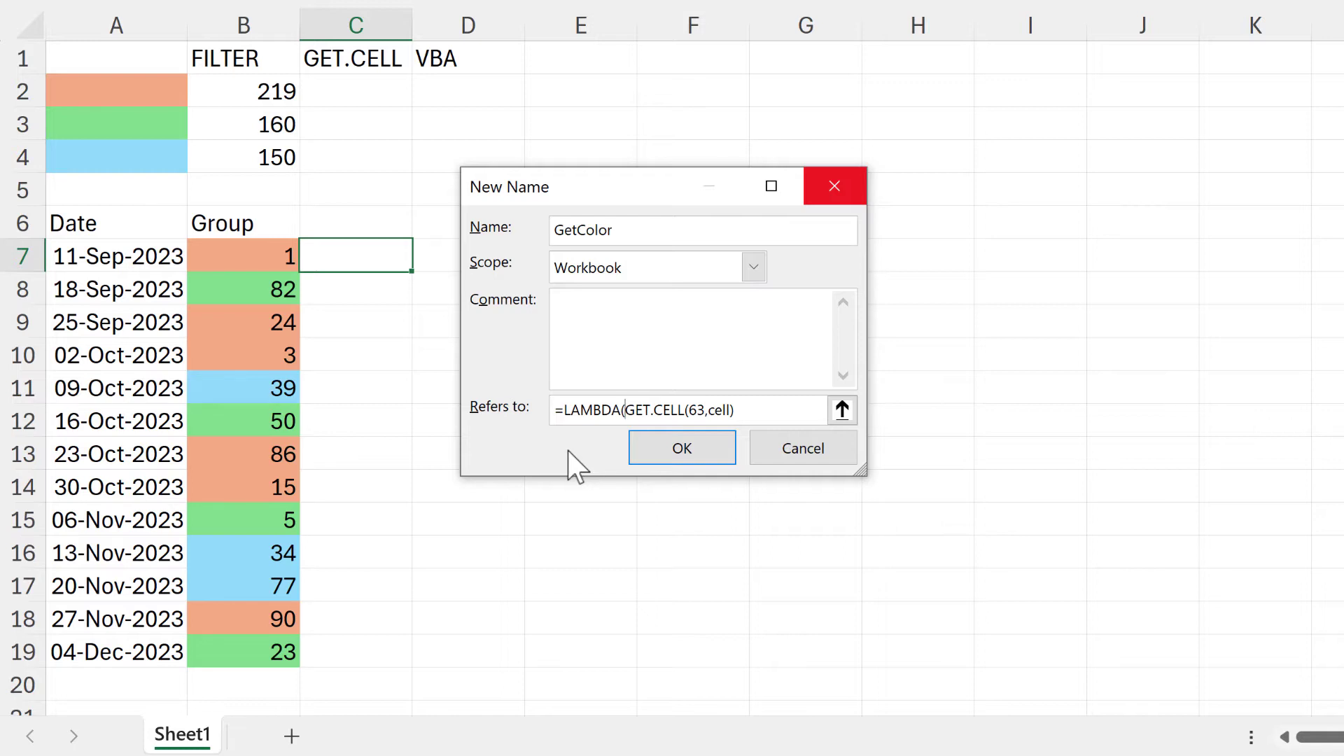
text(cell)
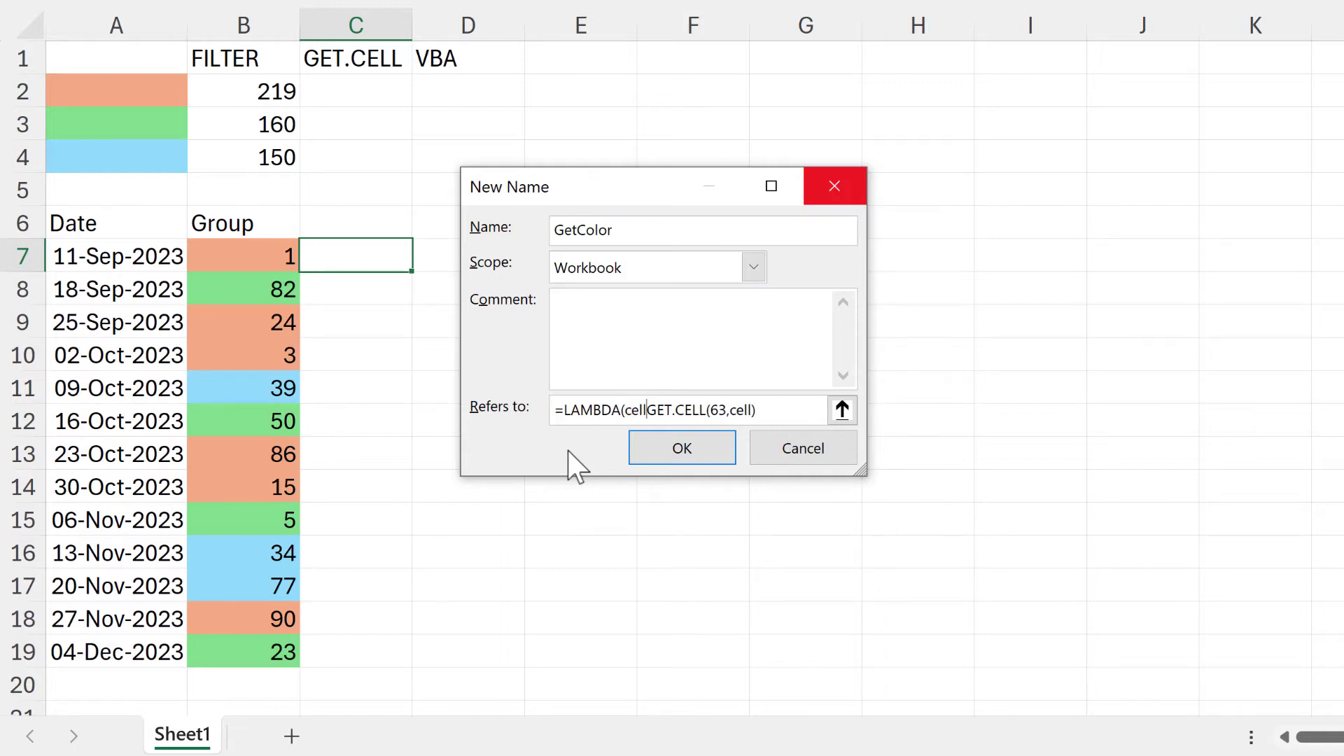
text(,)
drag(780, 409, 650, 411)
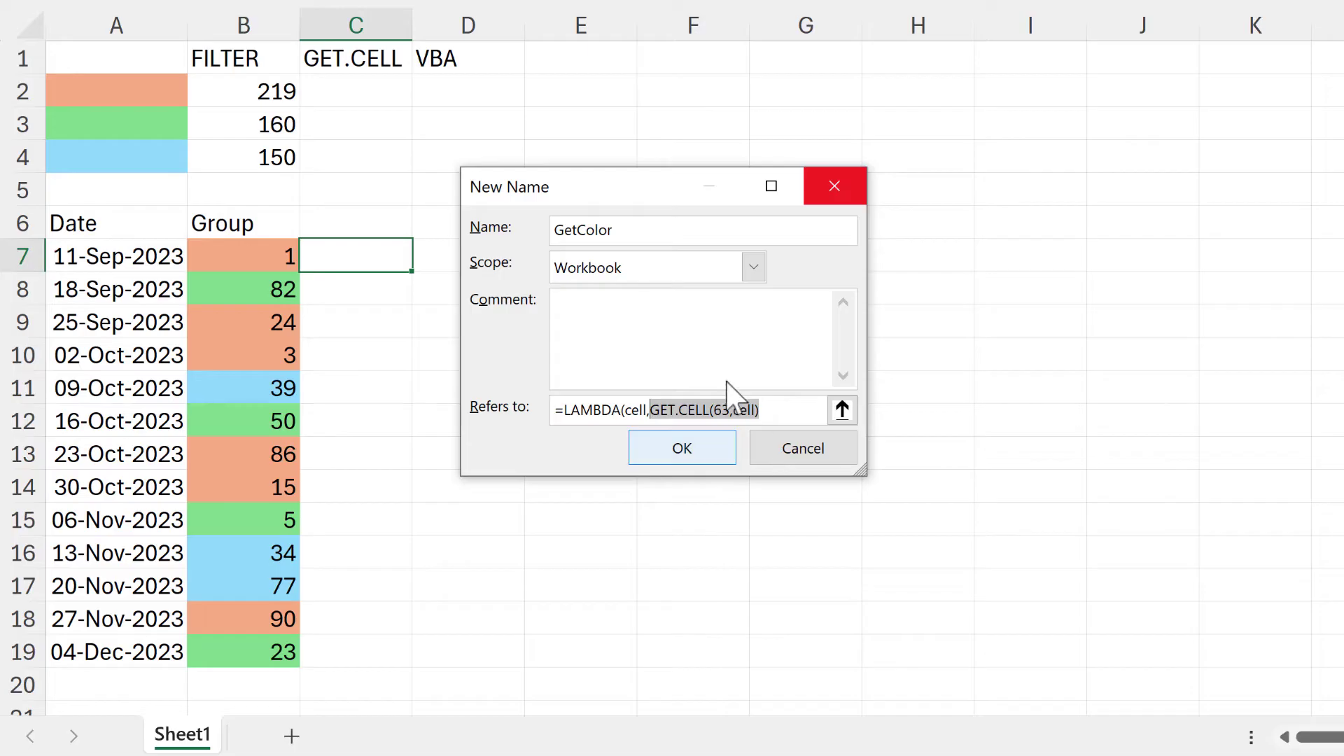
click(774, 410)
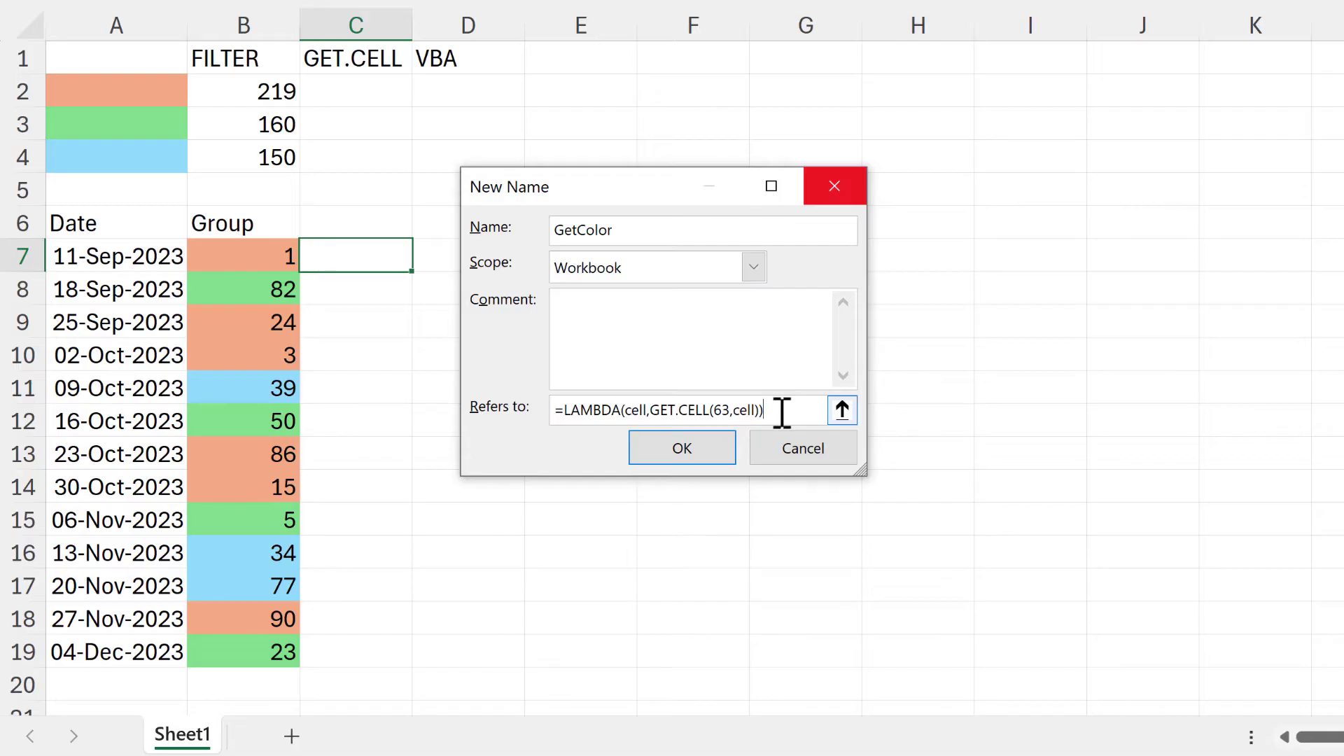
click(708, 462)
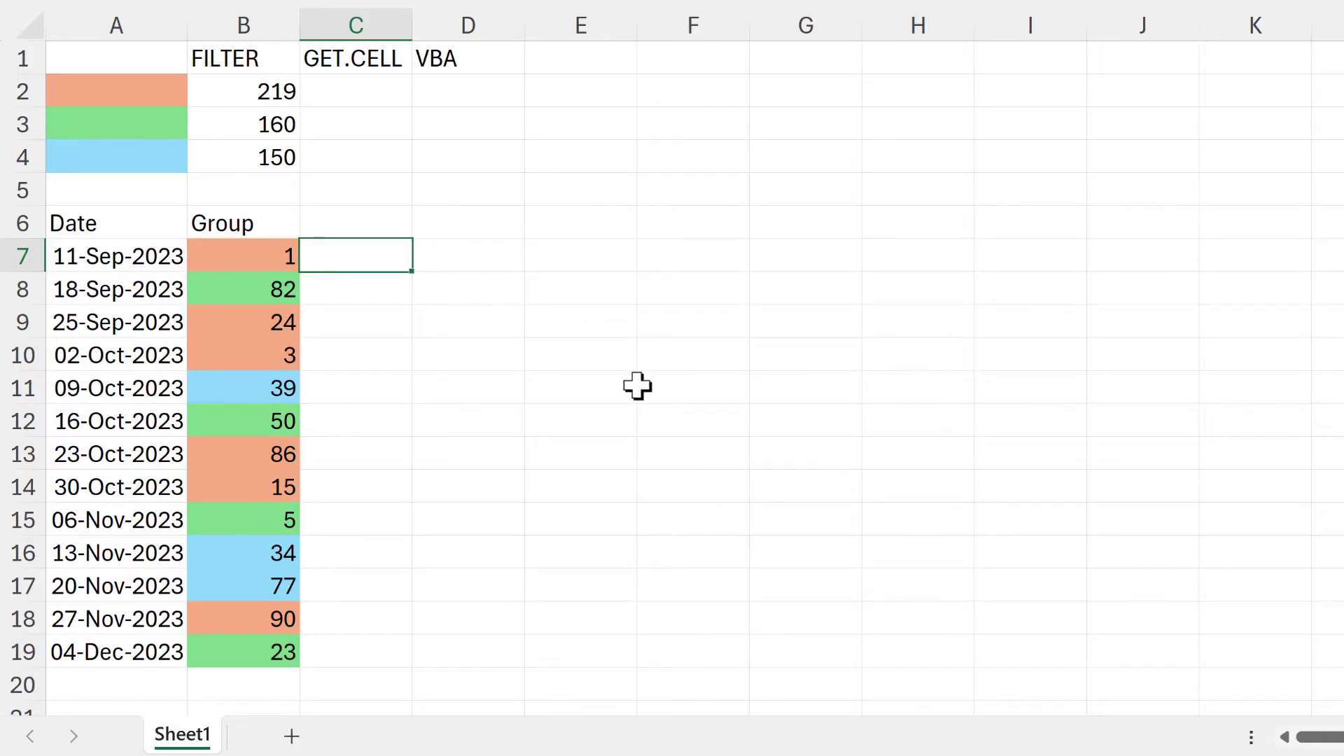
- Enter =GetColor(B7) in C7 and fill it down to C19
text(=get)
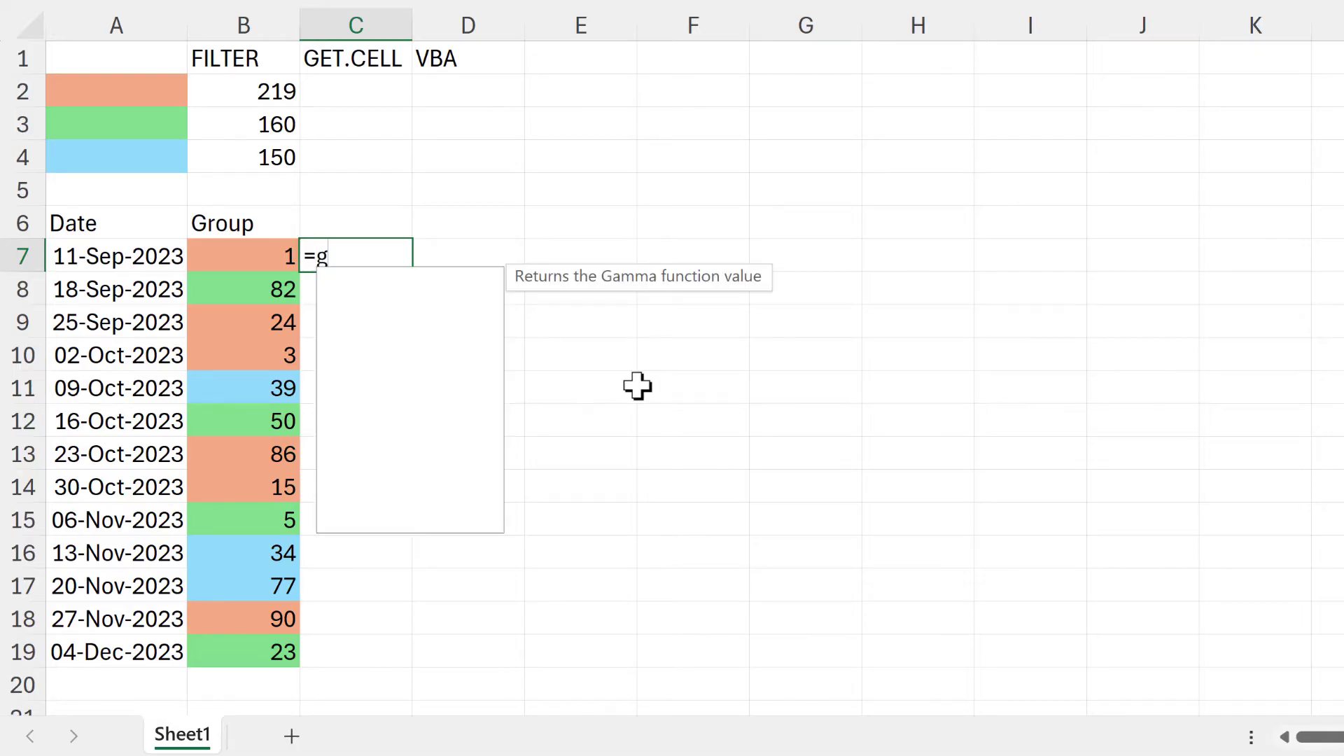
double_click(398, 281)
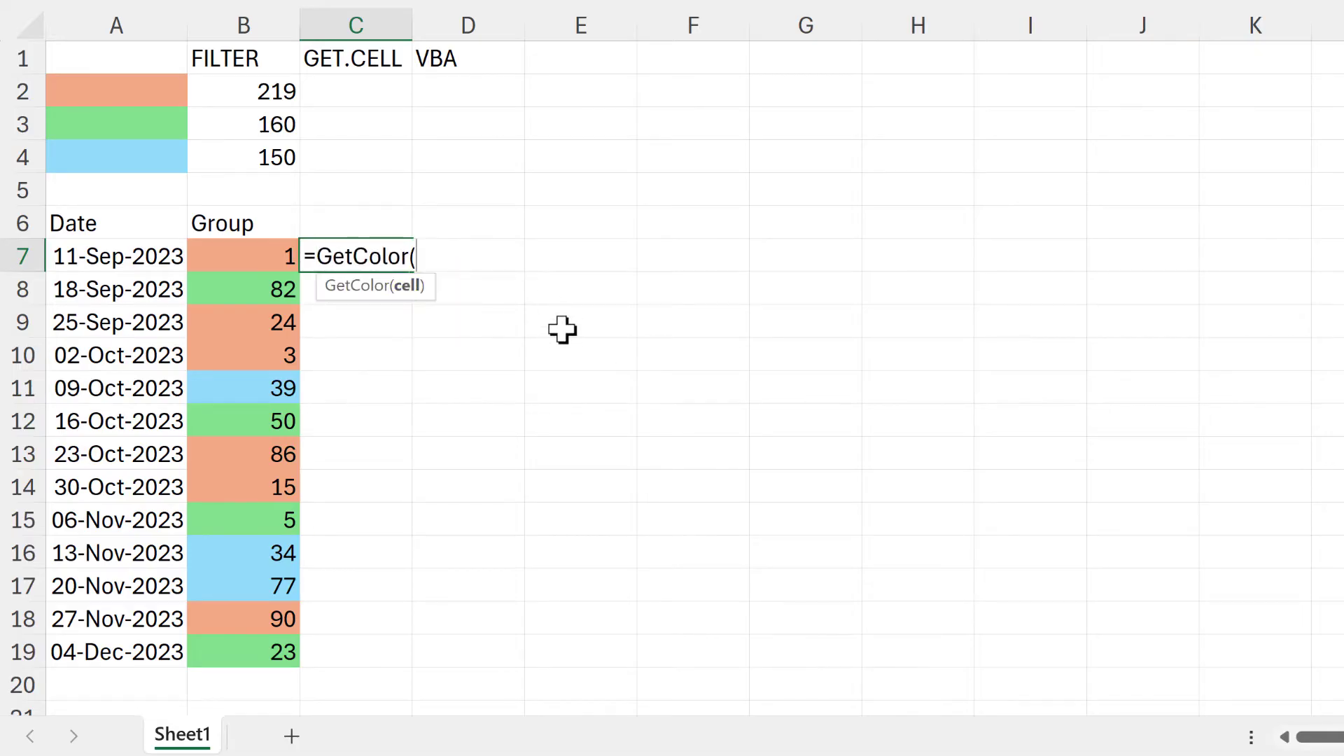
click(264, 261)
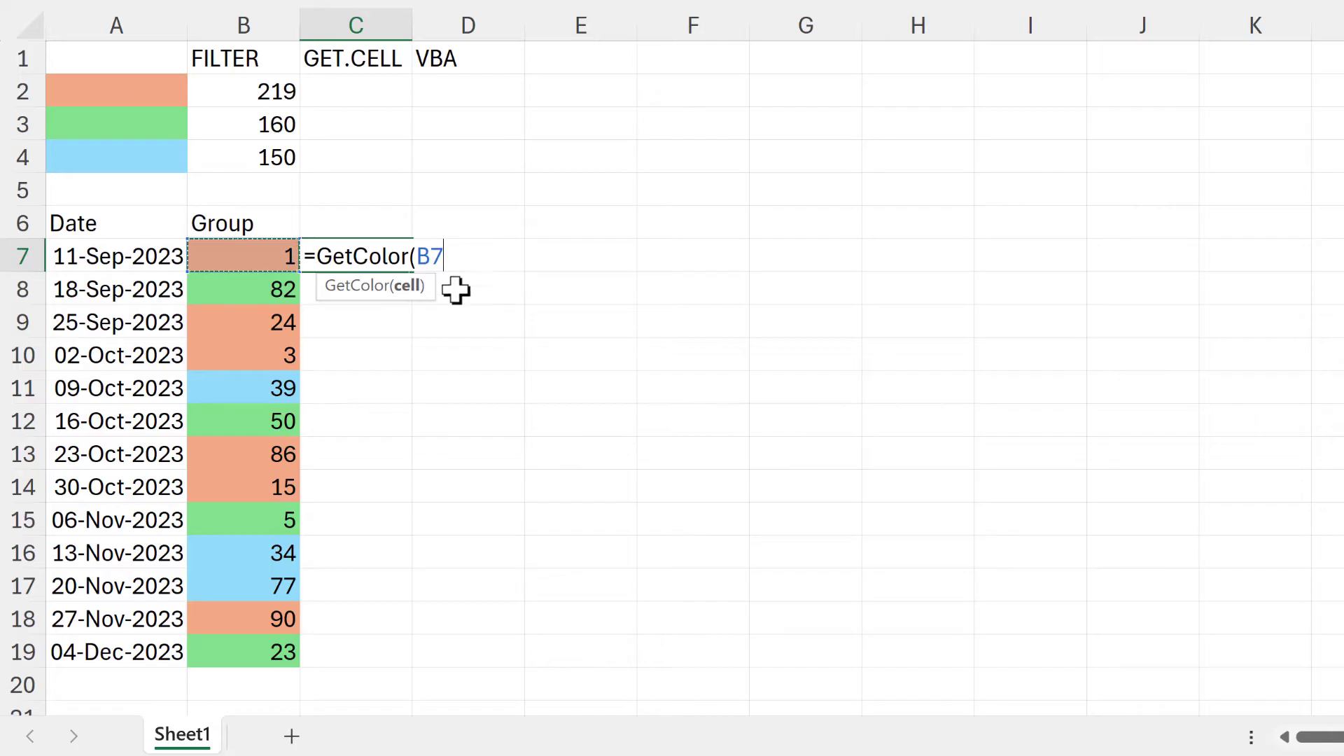
key(Return)
click(391, 254)
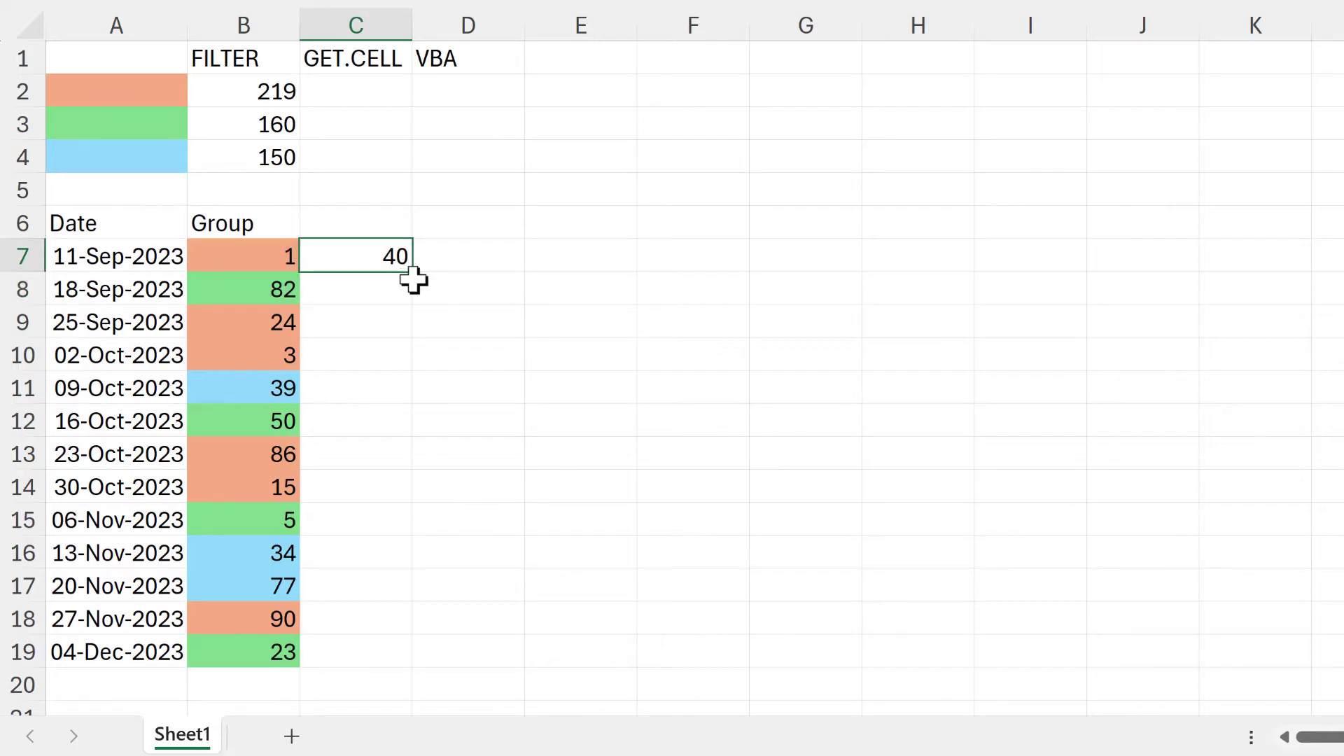
double_click(412, 273)
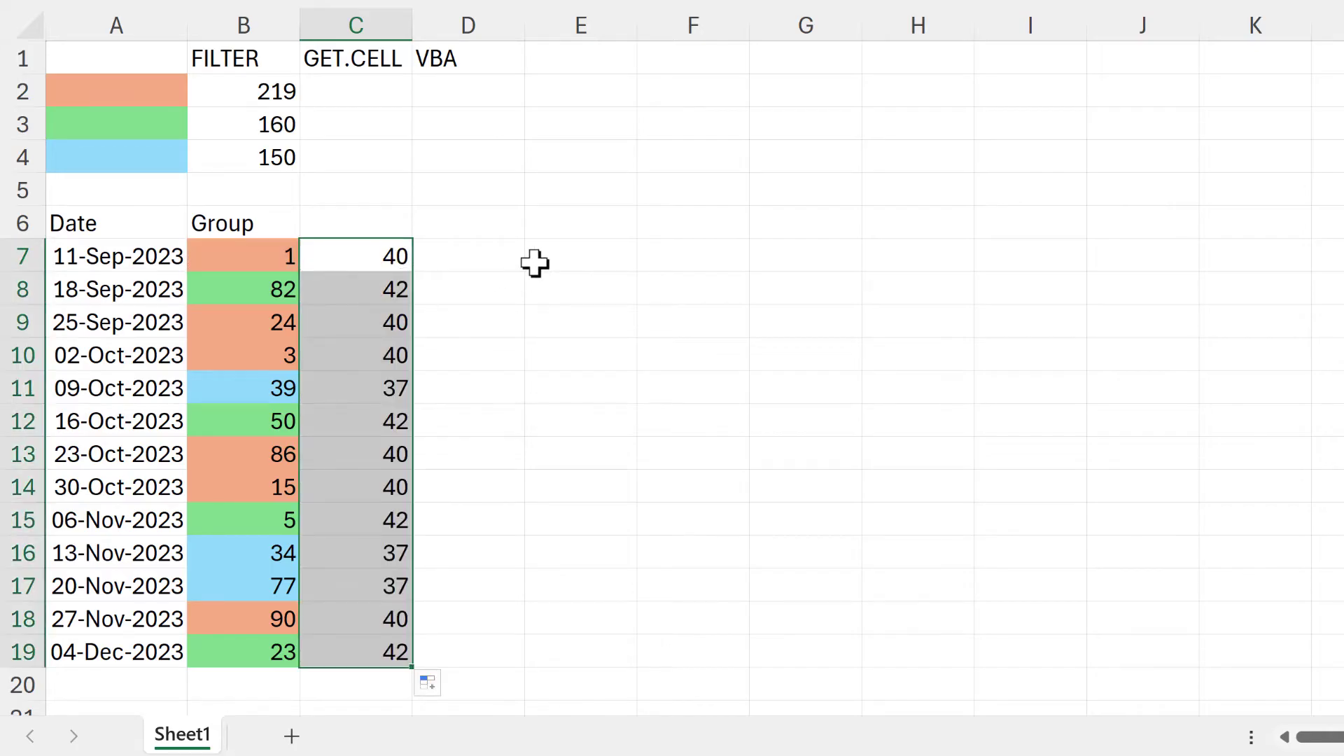
- Compare Group values with their codes, noting orange rows share code 40
click(532, 266)
drag(288, 255, 333, 276)
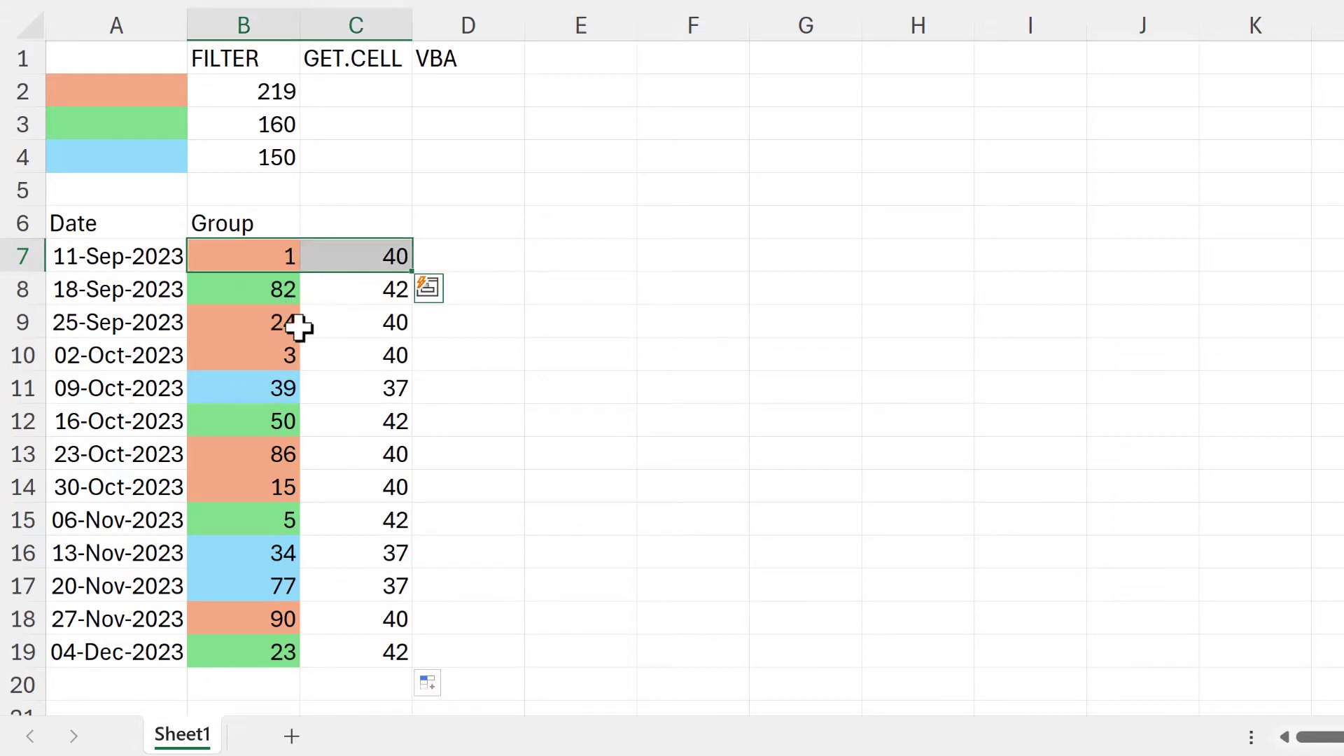
drag(285, 324, 342, 348)
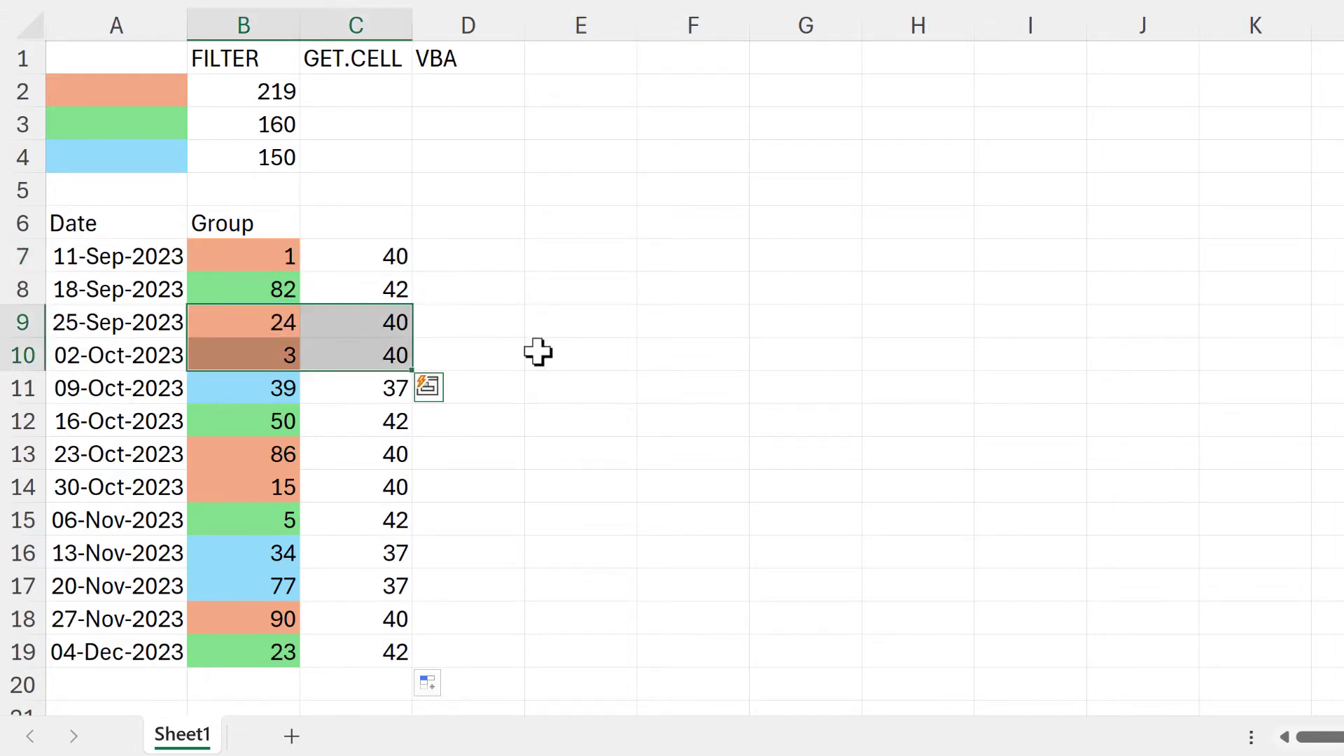
click(354, 100)
- Start a SUMIF in C2 with the absolute criteria range $C$7:$C$19 and GetColor as the criterion
text(=sumif)
key(Tab)
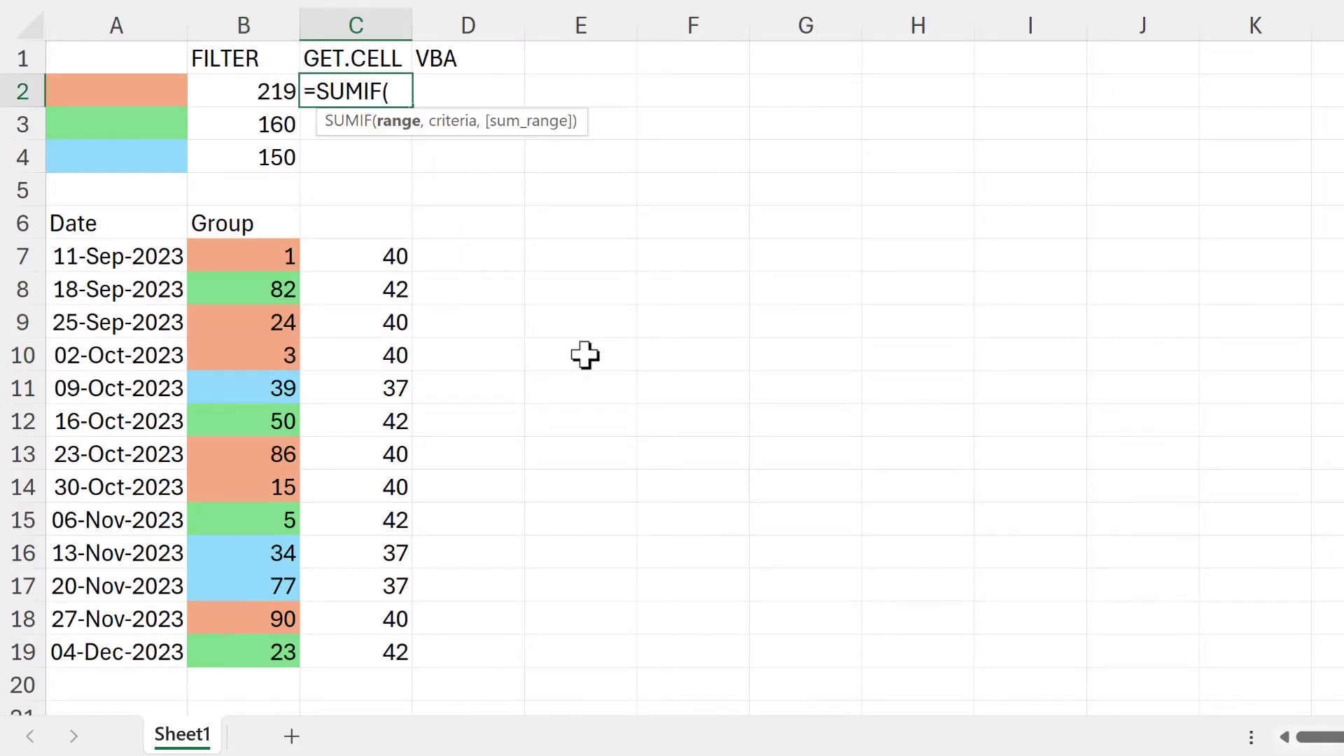
click(358, 254)
drag(353, 397, 366, 647)
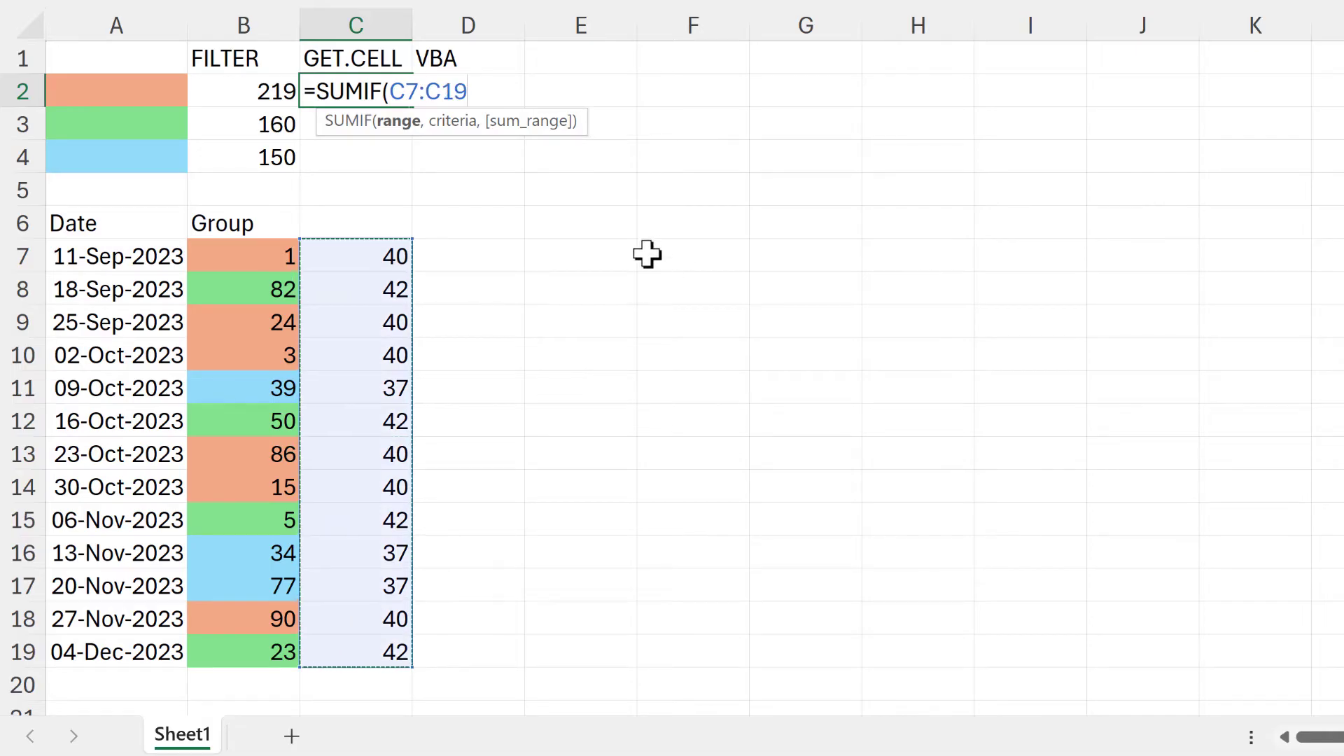
key(F4)
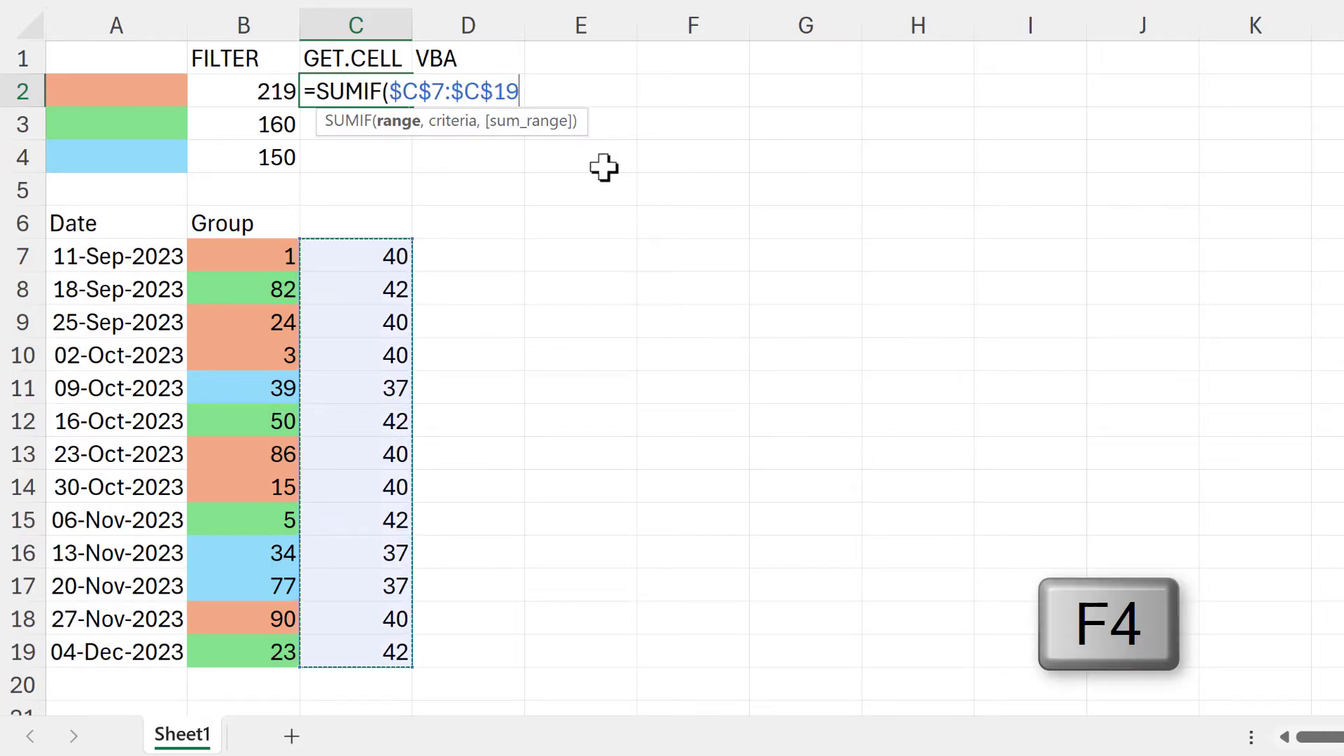
text(,)
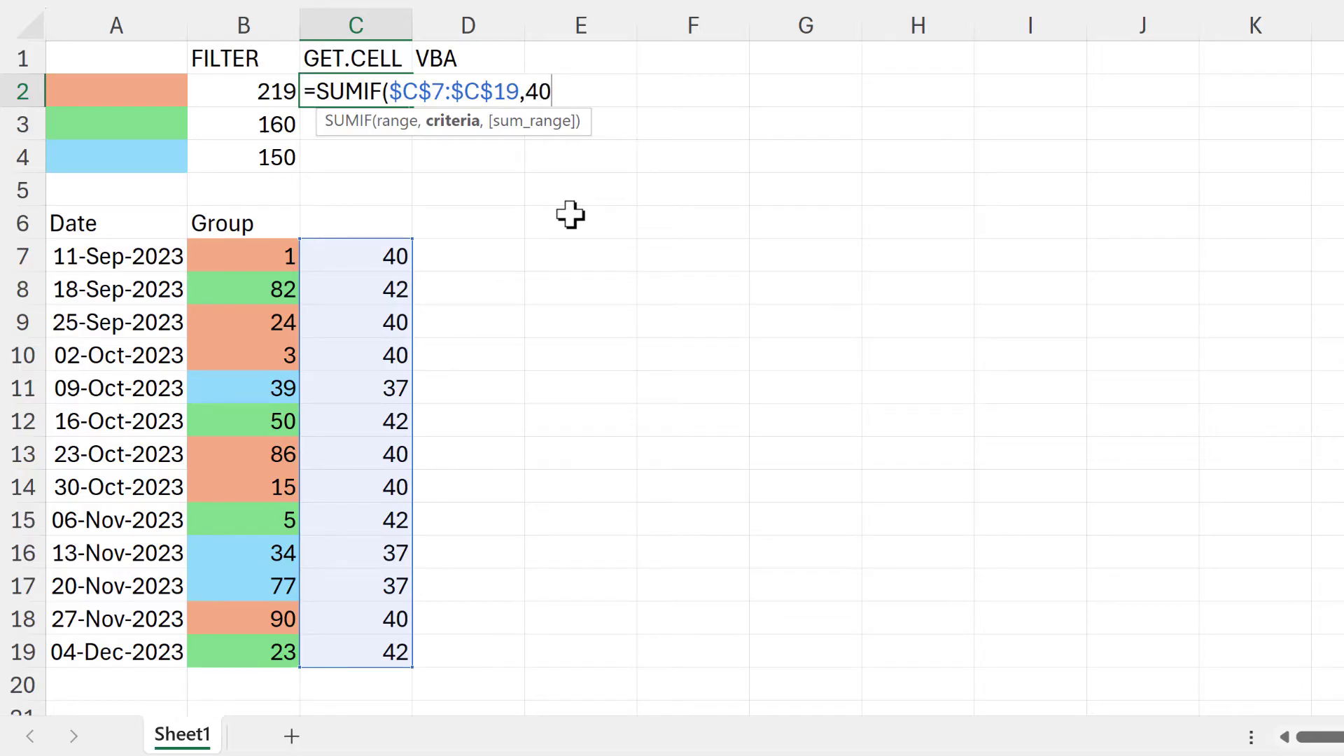
text(getc)
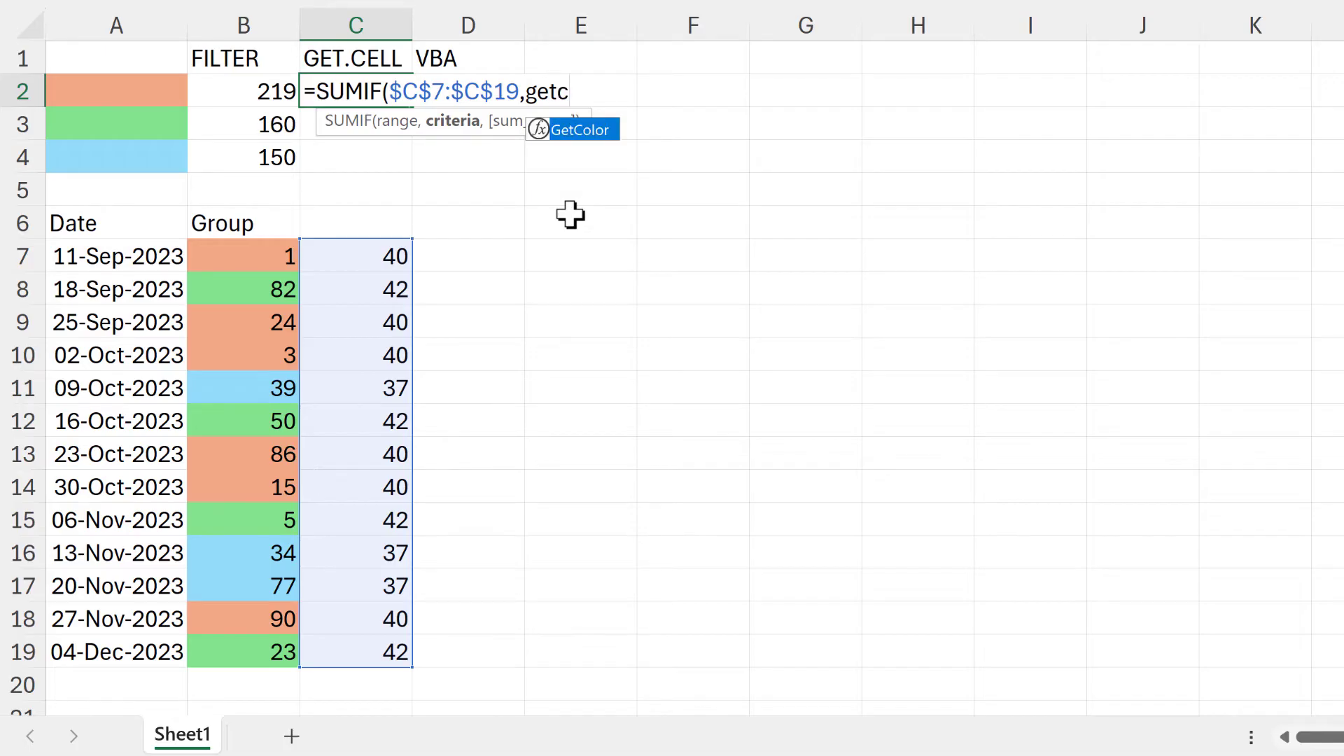
key(Tab)
- Complete it as GetColor(A2) with sum range $B$7:$B$19, checking GetColor's value with F9
click(133, 96)
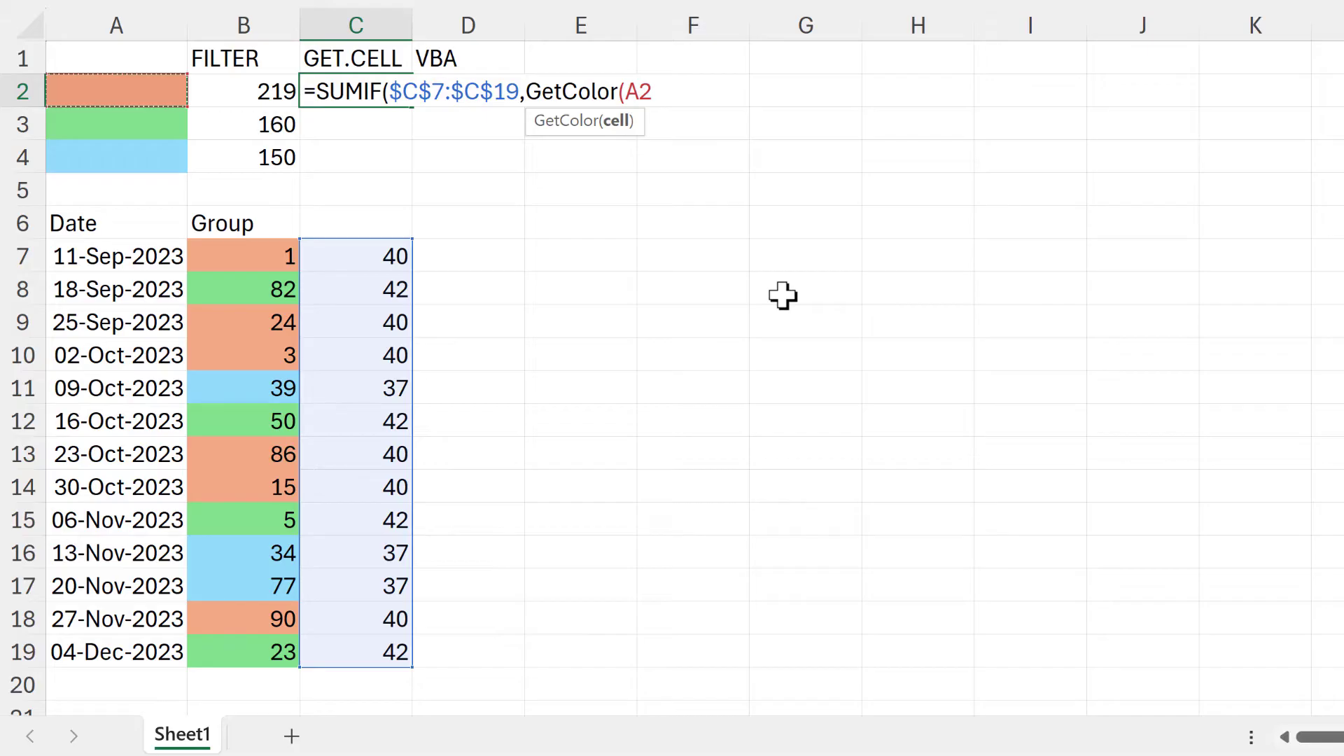
drag(656, 91, 534, 92)
key(F9)
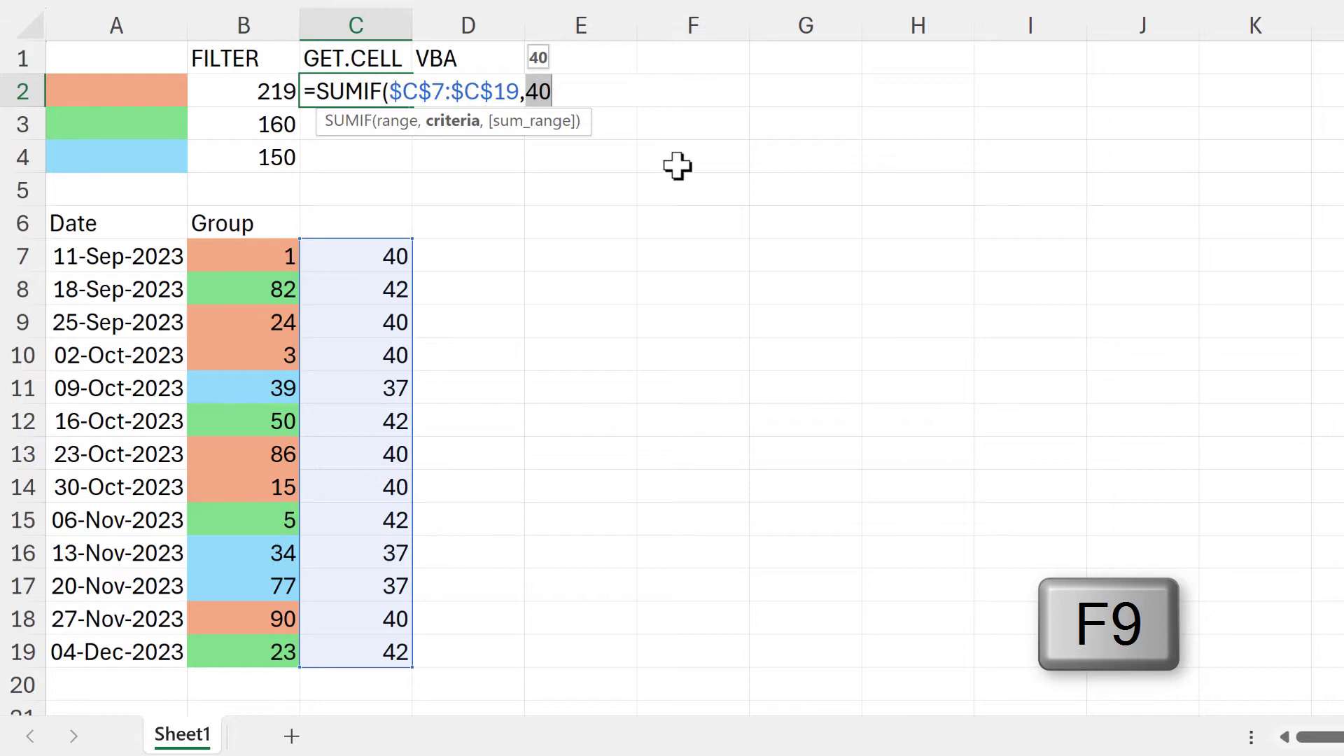
key(ctrl+z)
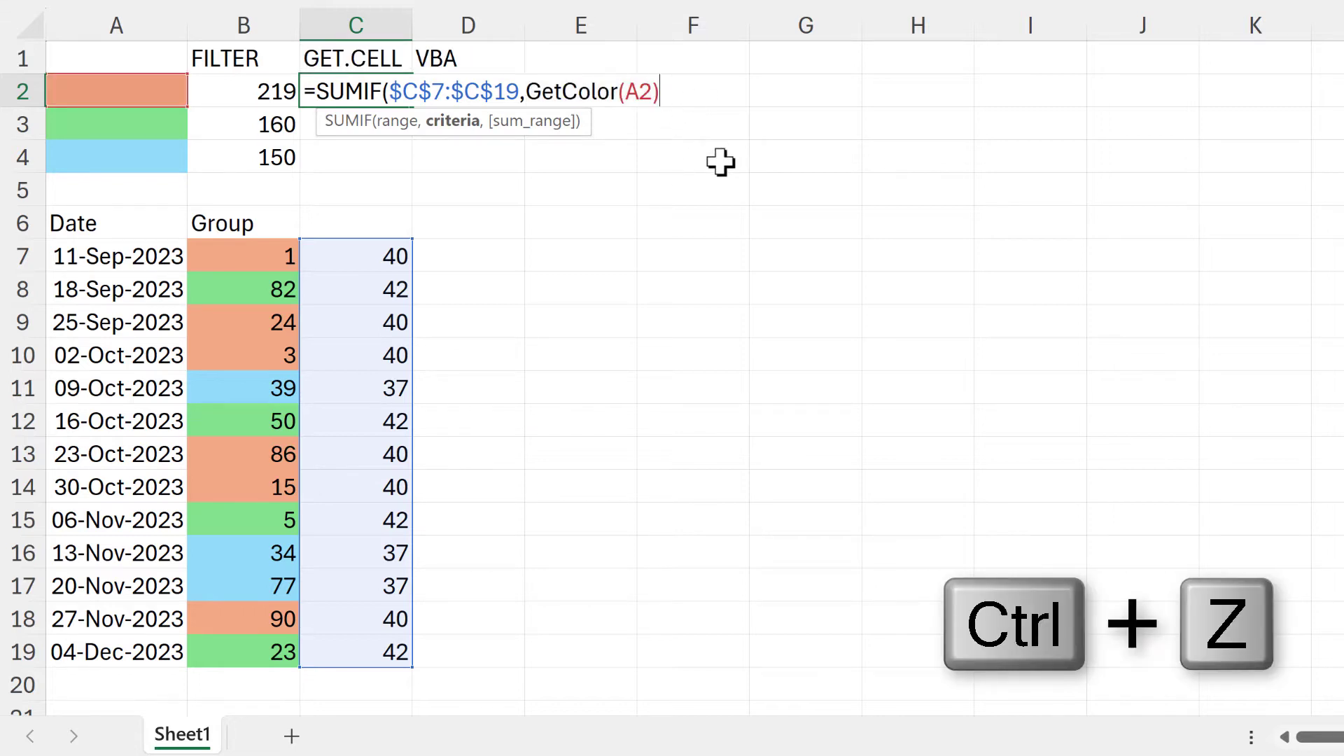
text(,)
drag(219, 260, 234, 662)
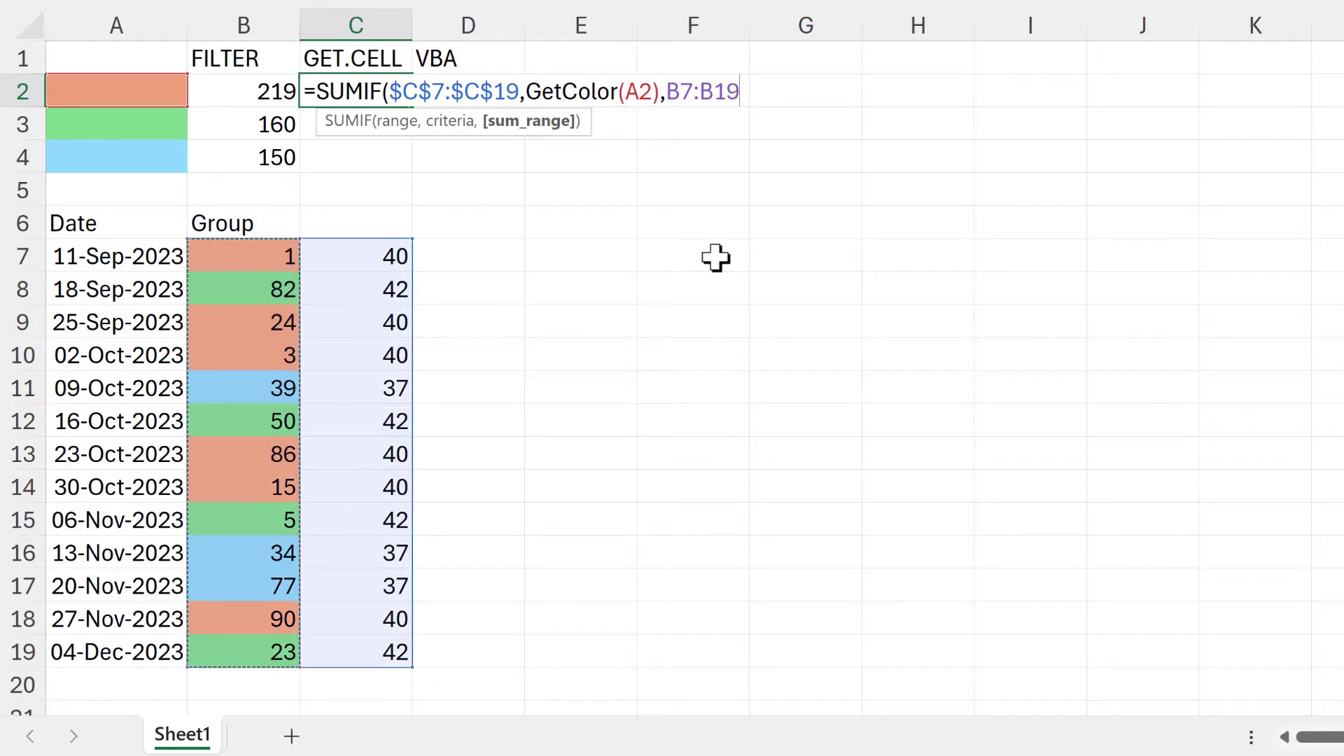
key(F4)
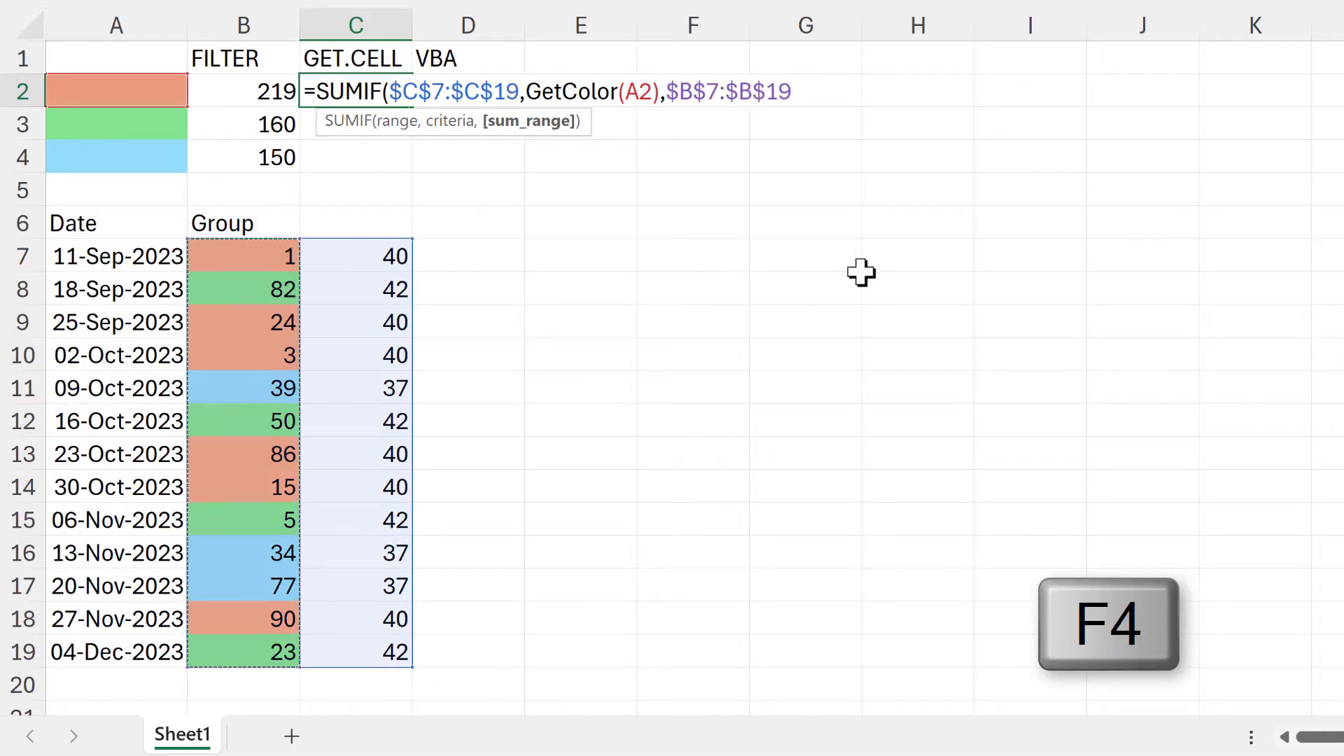
text())
key(Return)
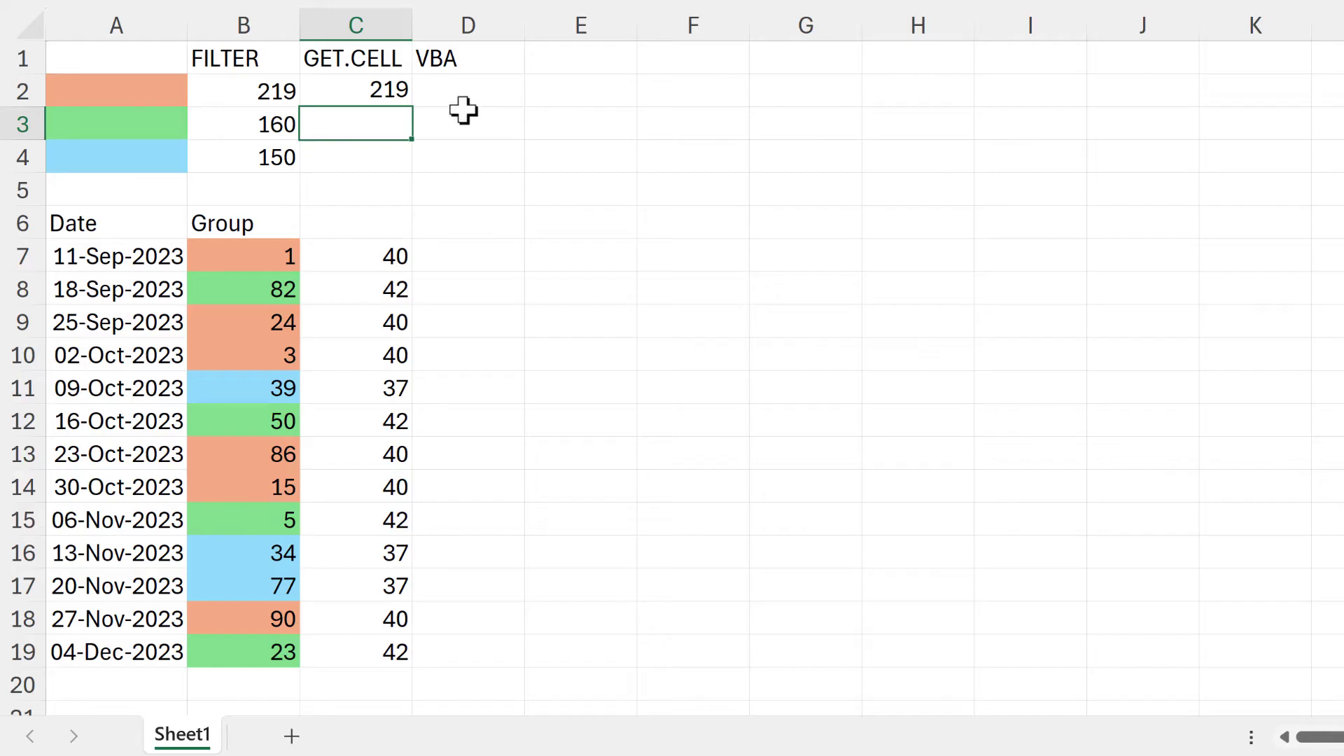
- Fill the C2 formula down to C4 and compare its 219, 160, 150 with the FILTER totals
click(391, 91)
drag(410, 106, 483, 172)
drag(252, 94, 384, 159)
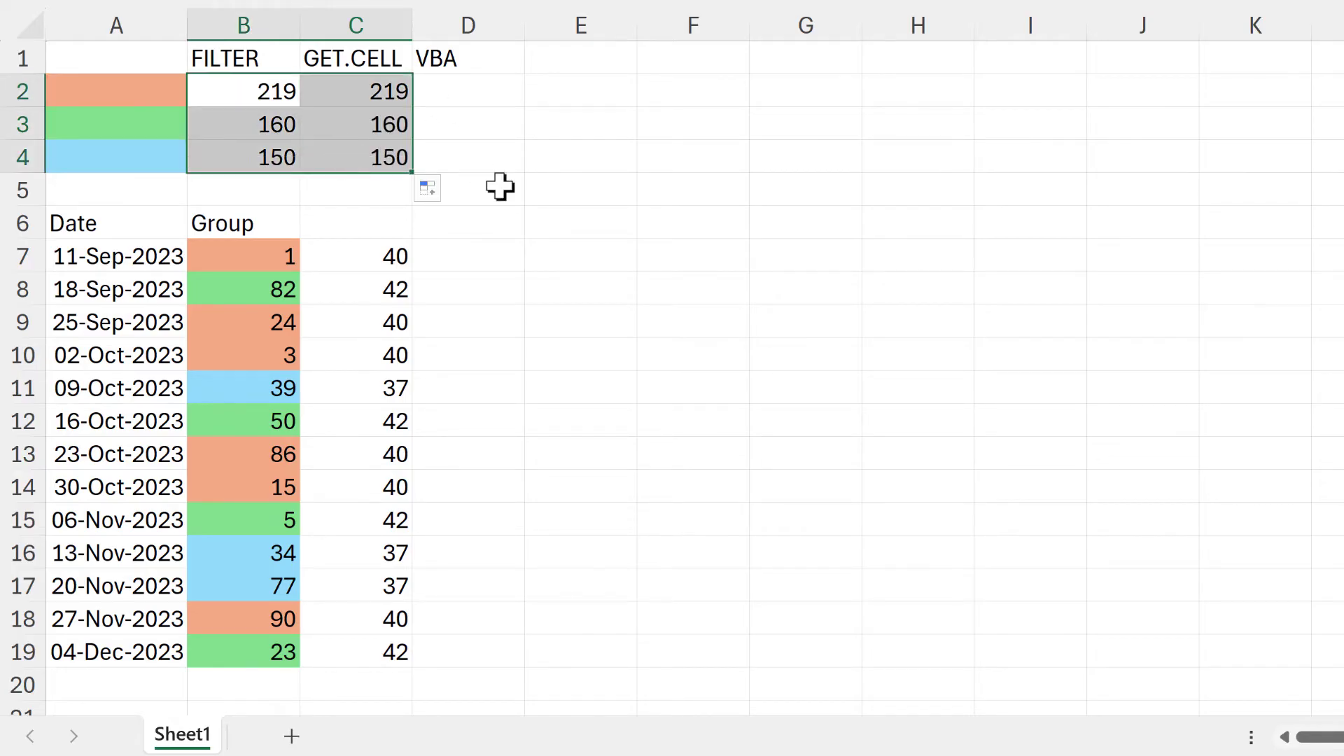
click(622, 263)
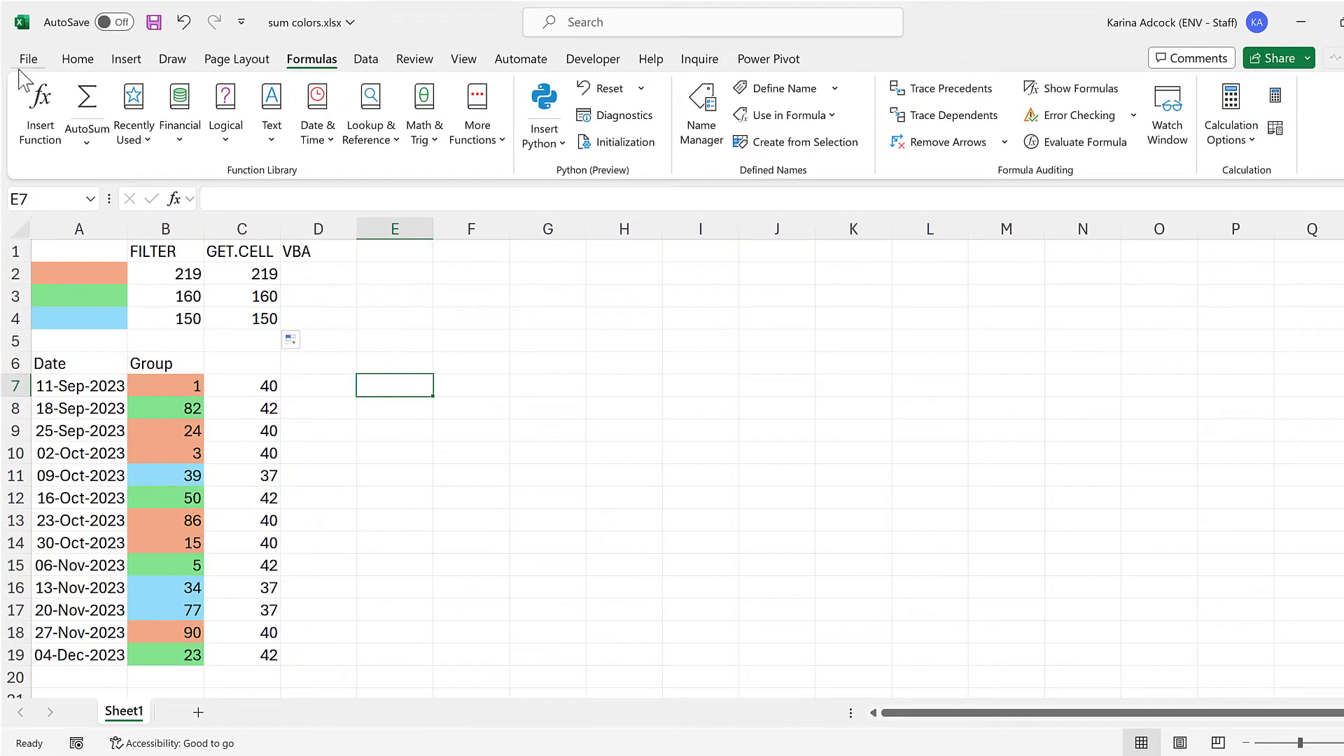
- Save 'sum colors' as an Excel Macro-Enabled Workbook (*.xlsm)
click(25, 63)
click(68, 352)
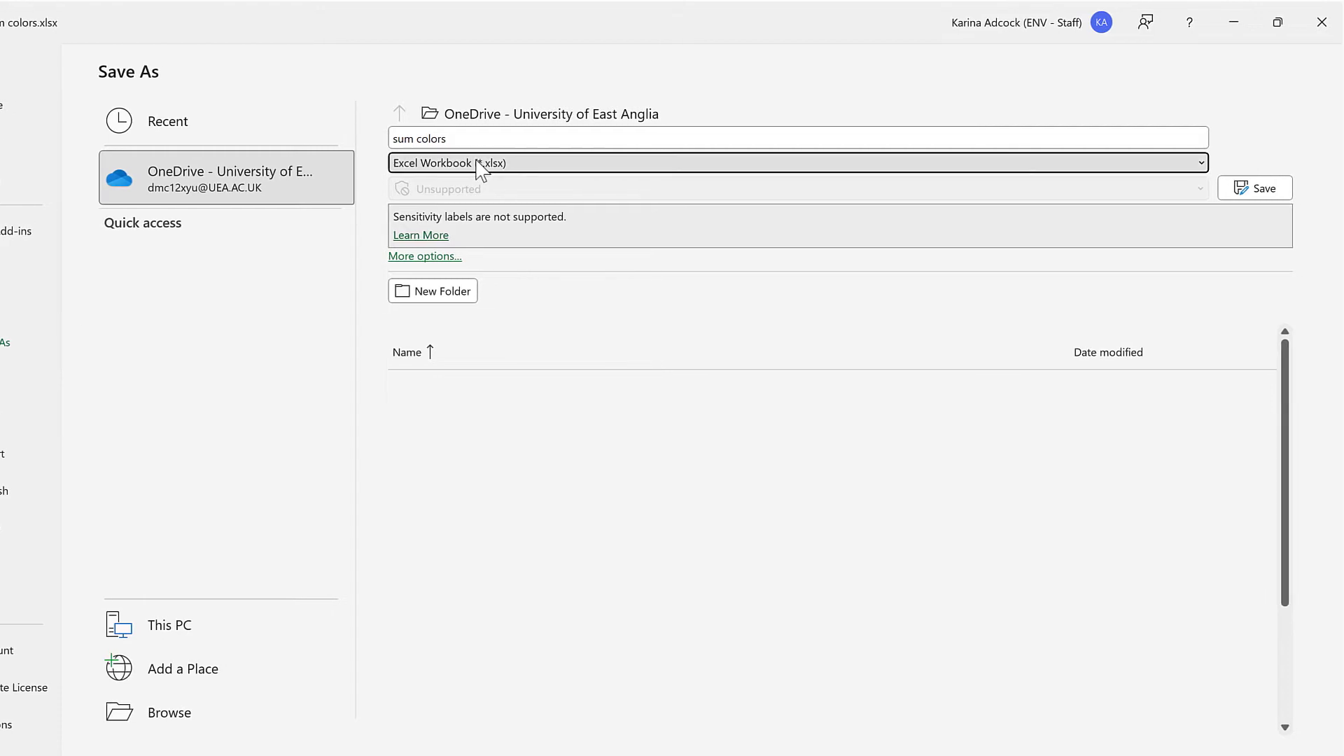
click(480, 166)
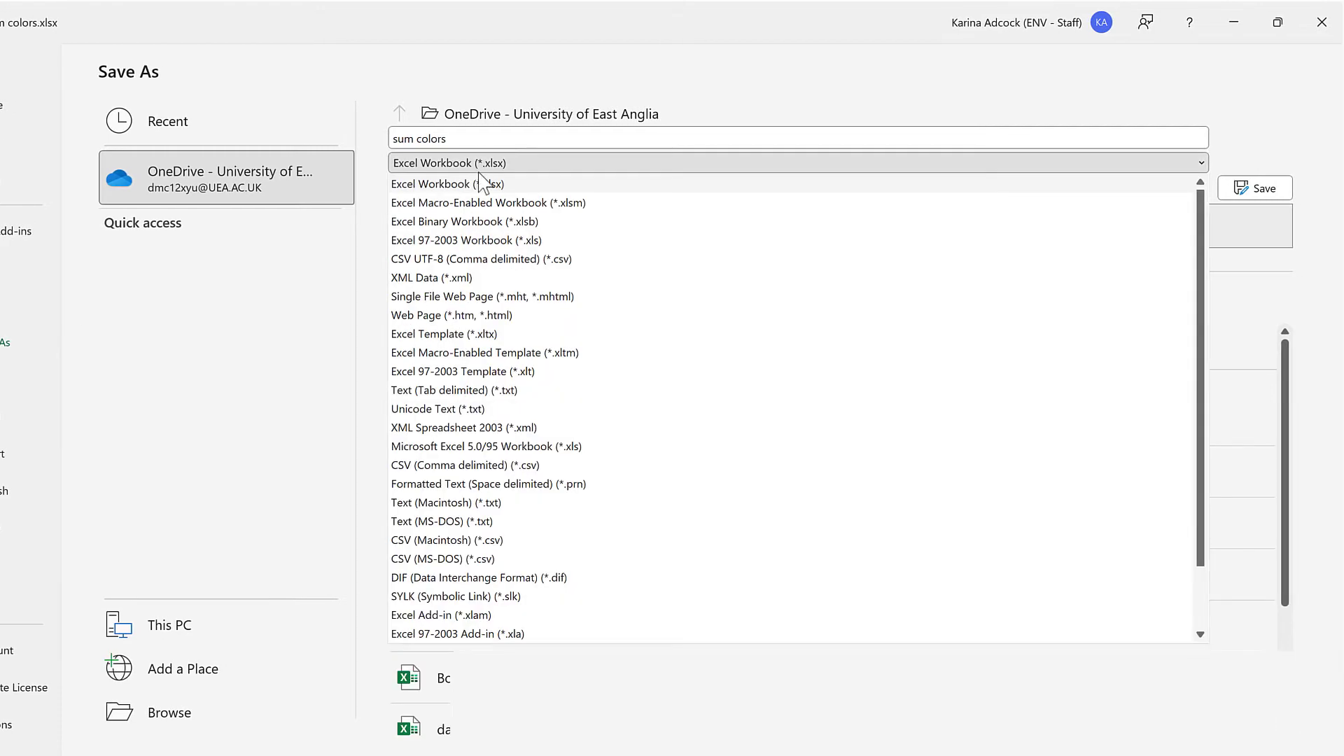
click(588, 204)
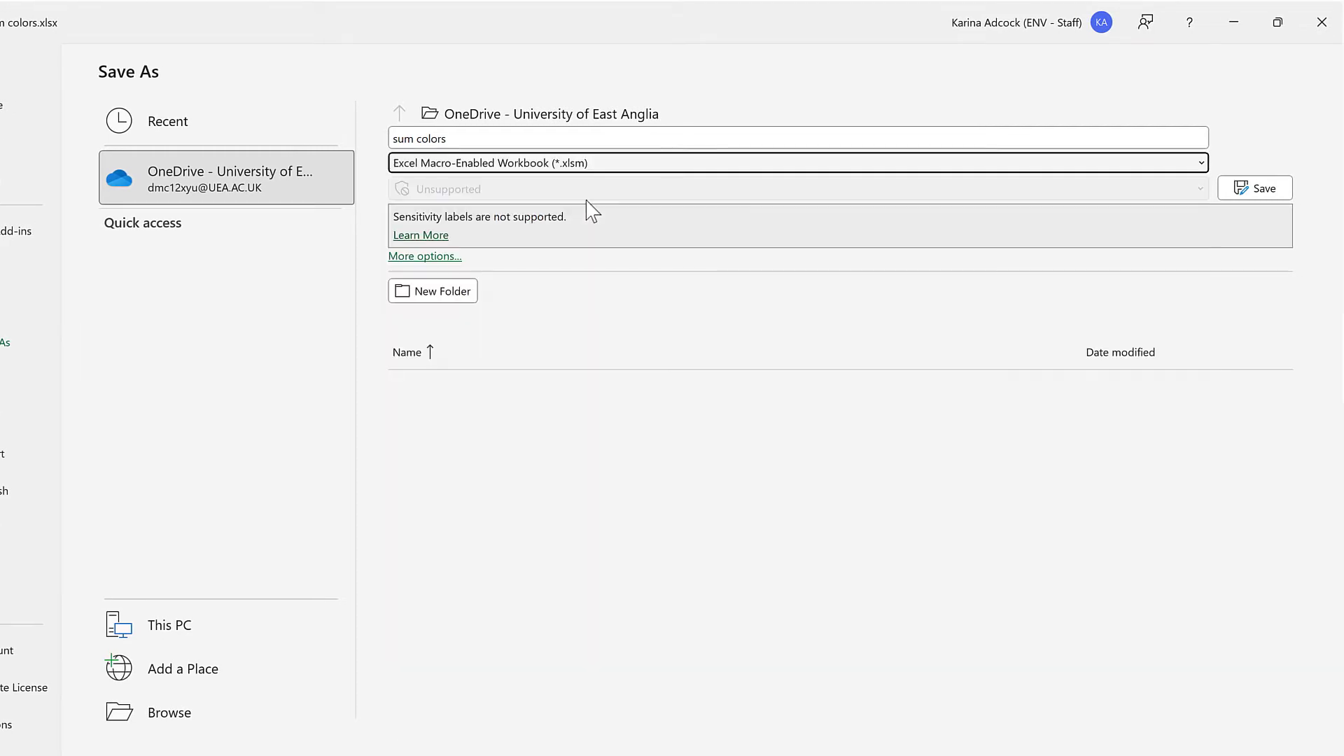
click(1282, 189)
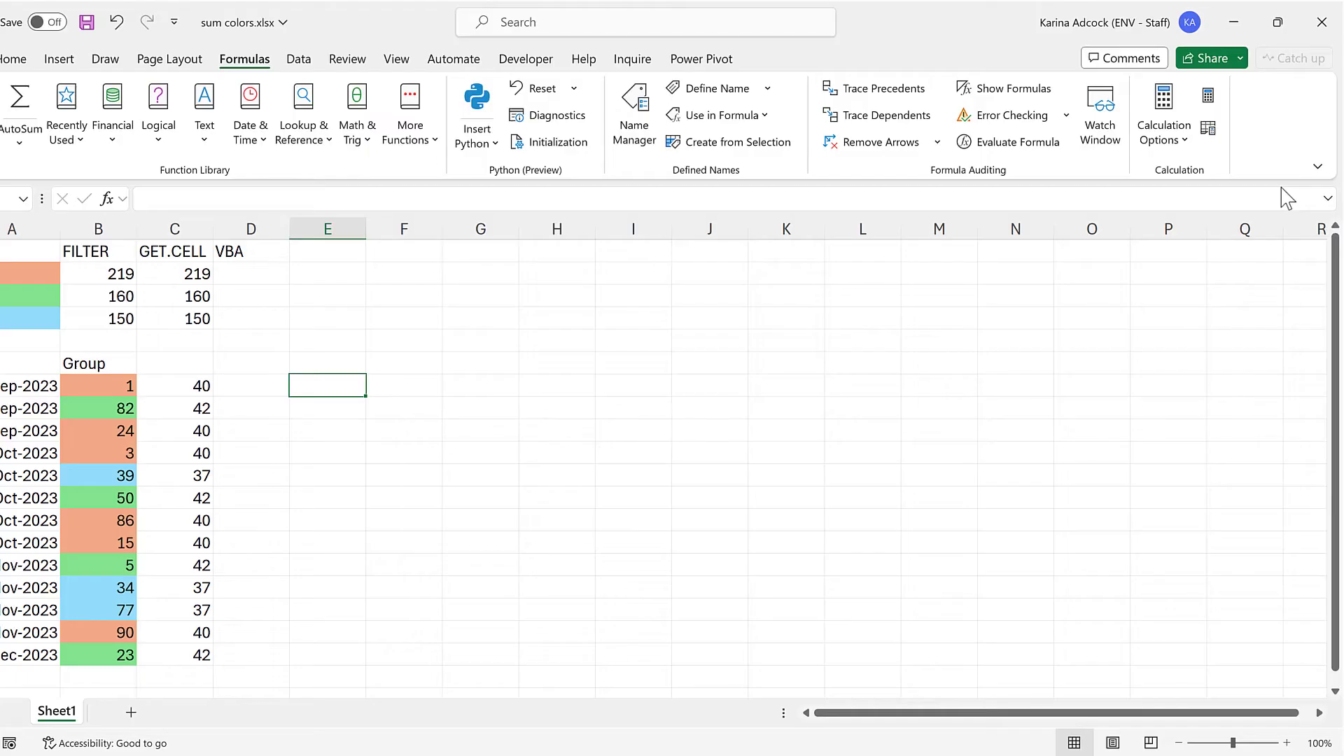
- Change cell B9's fill from orange to green
click(183, 437)
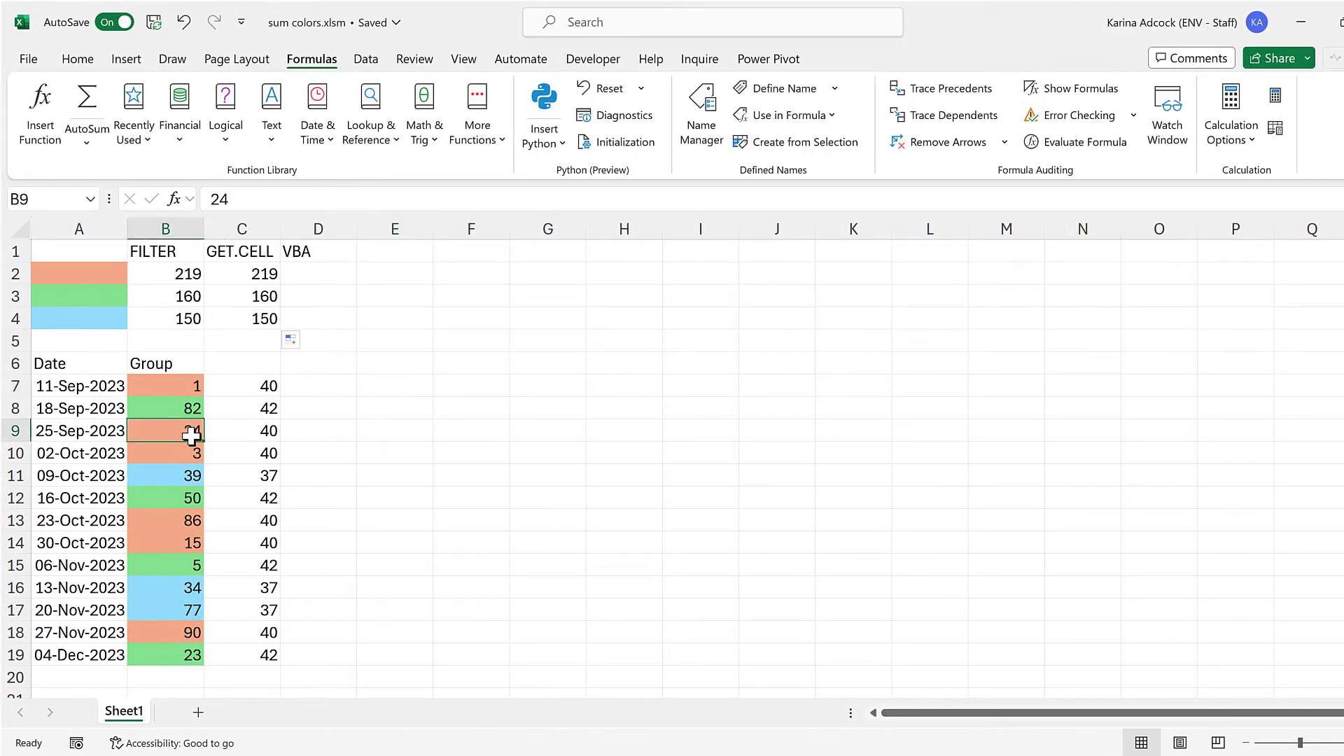
click(77, 59)
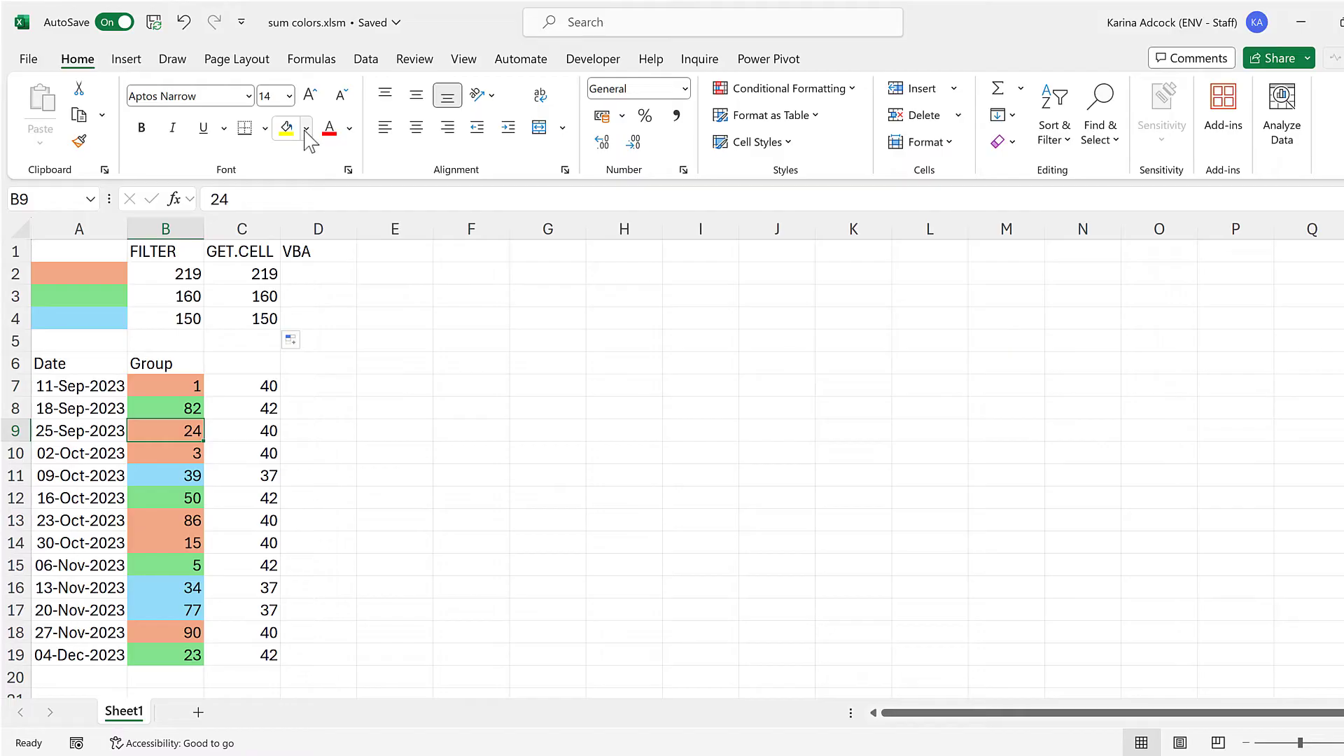
click(306, 129)
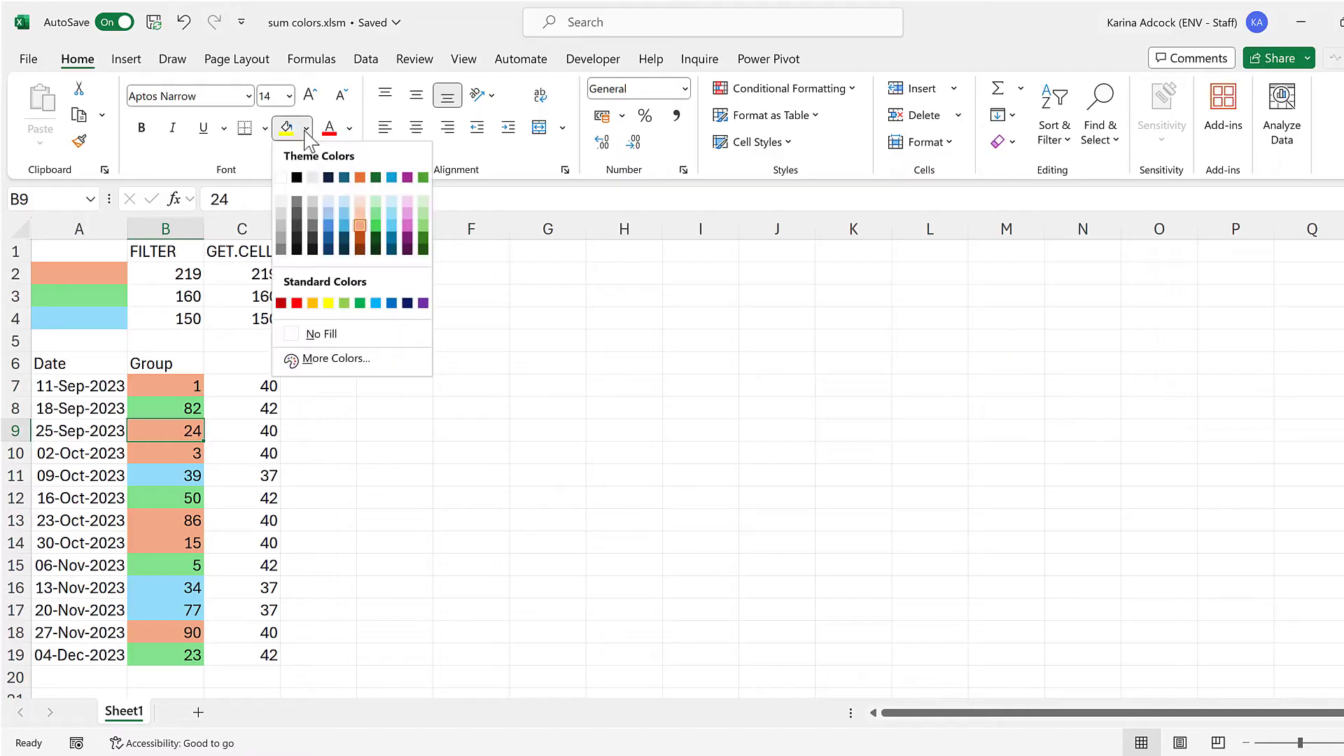
click(377, 226)
click(406, 365)
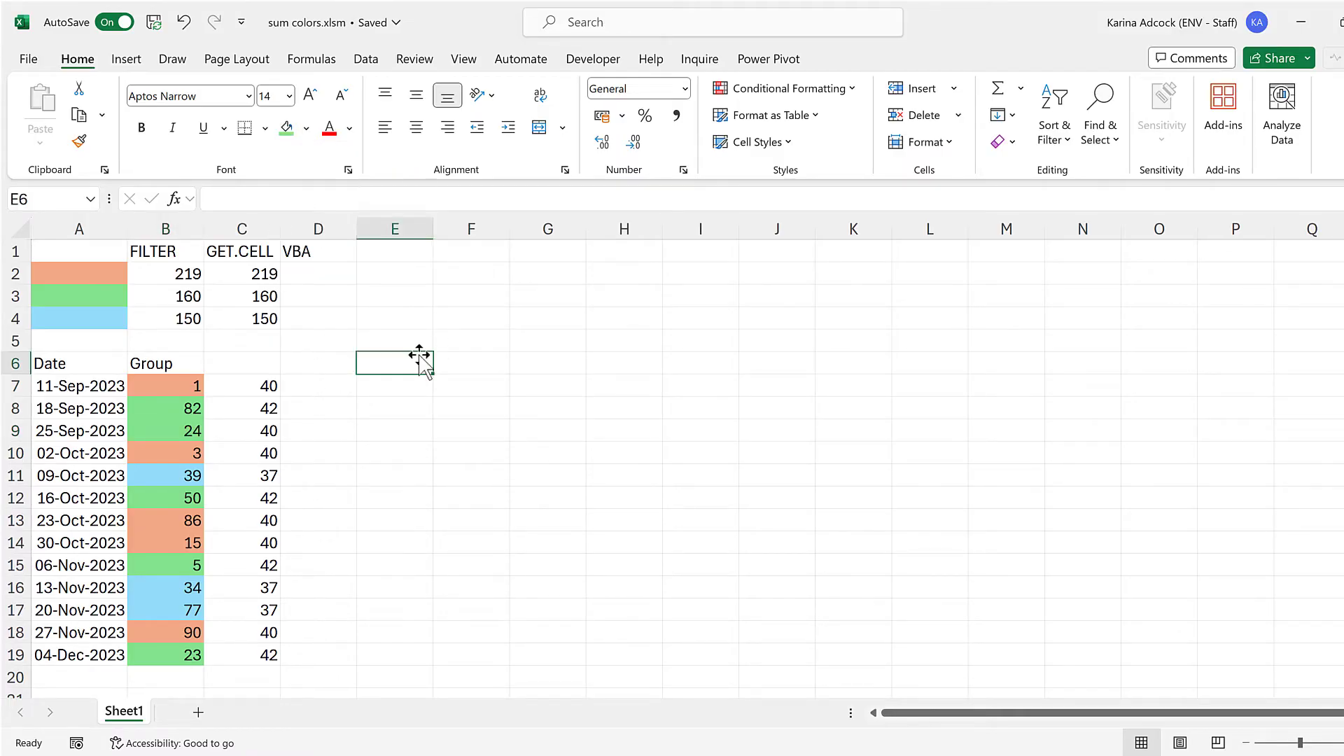
- Re-enter C9's formula so its colour code recalculates to 42
click(265, 430)
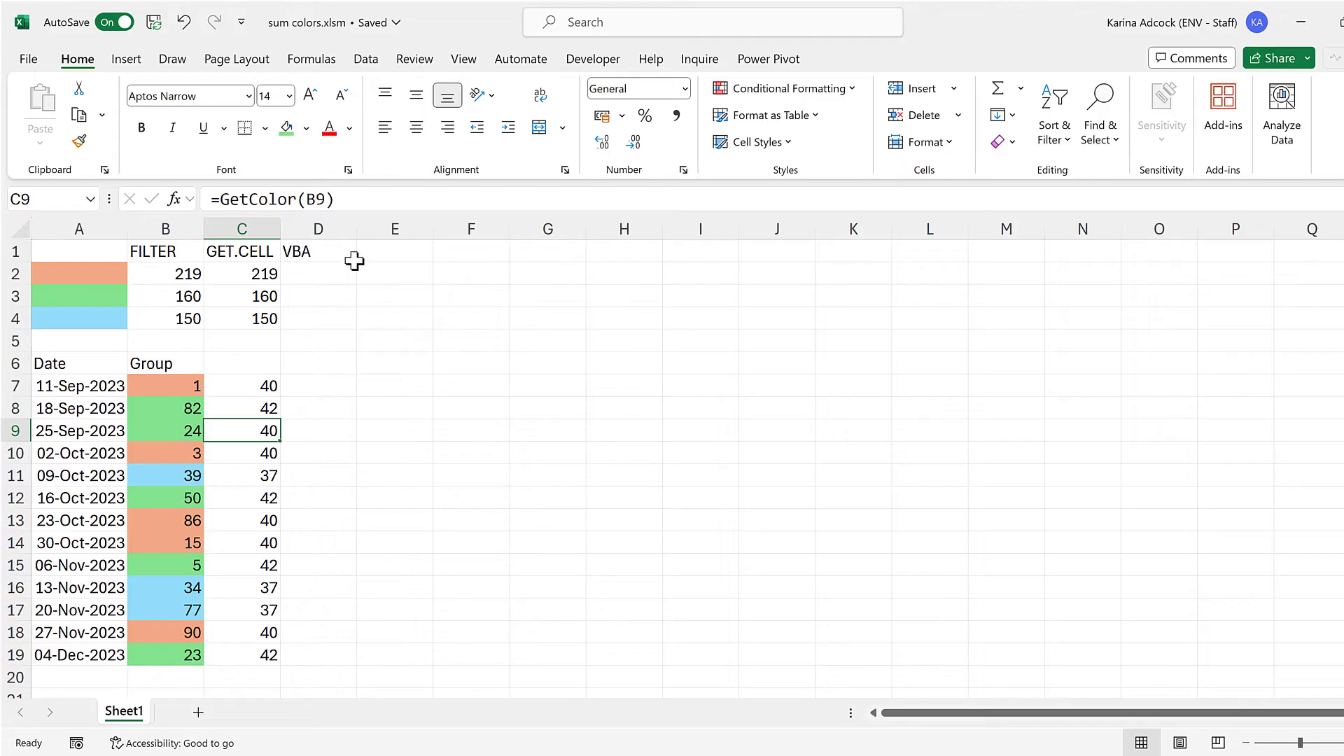
click(354, 199)
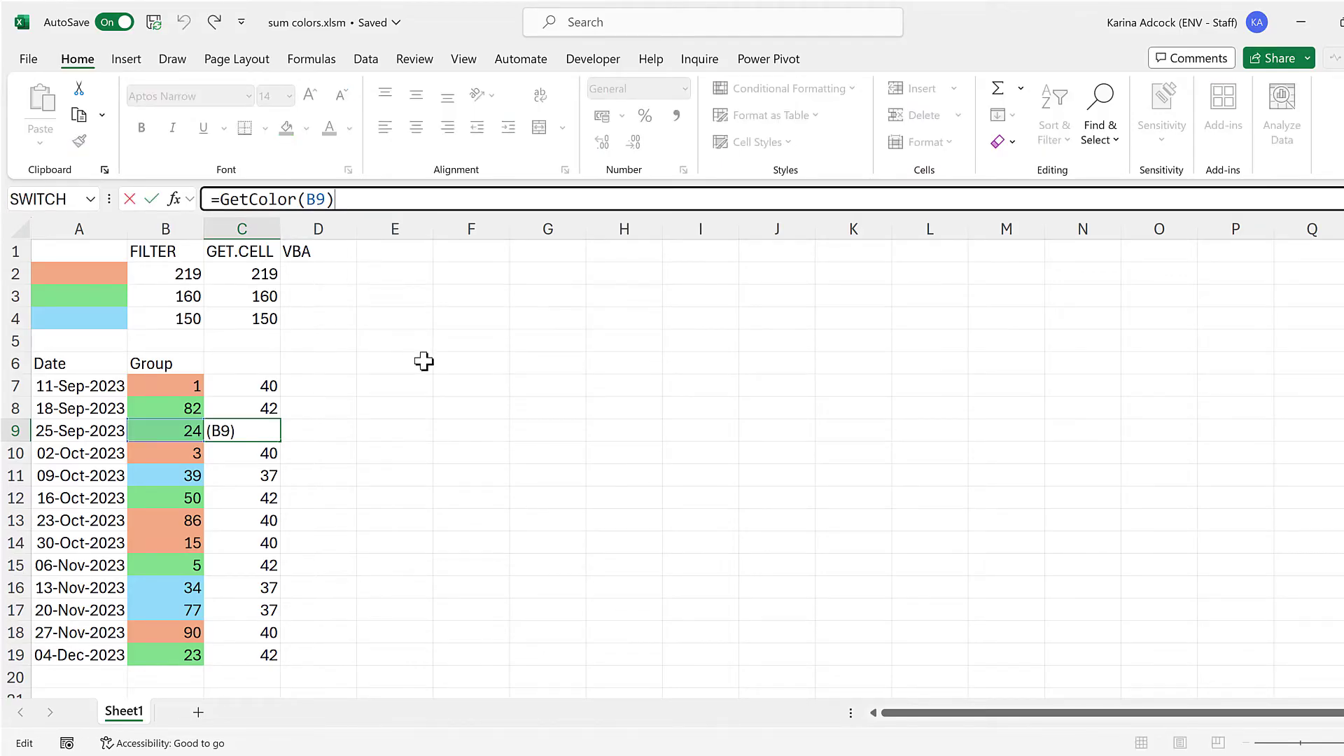
key(Return)
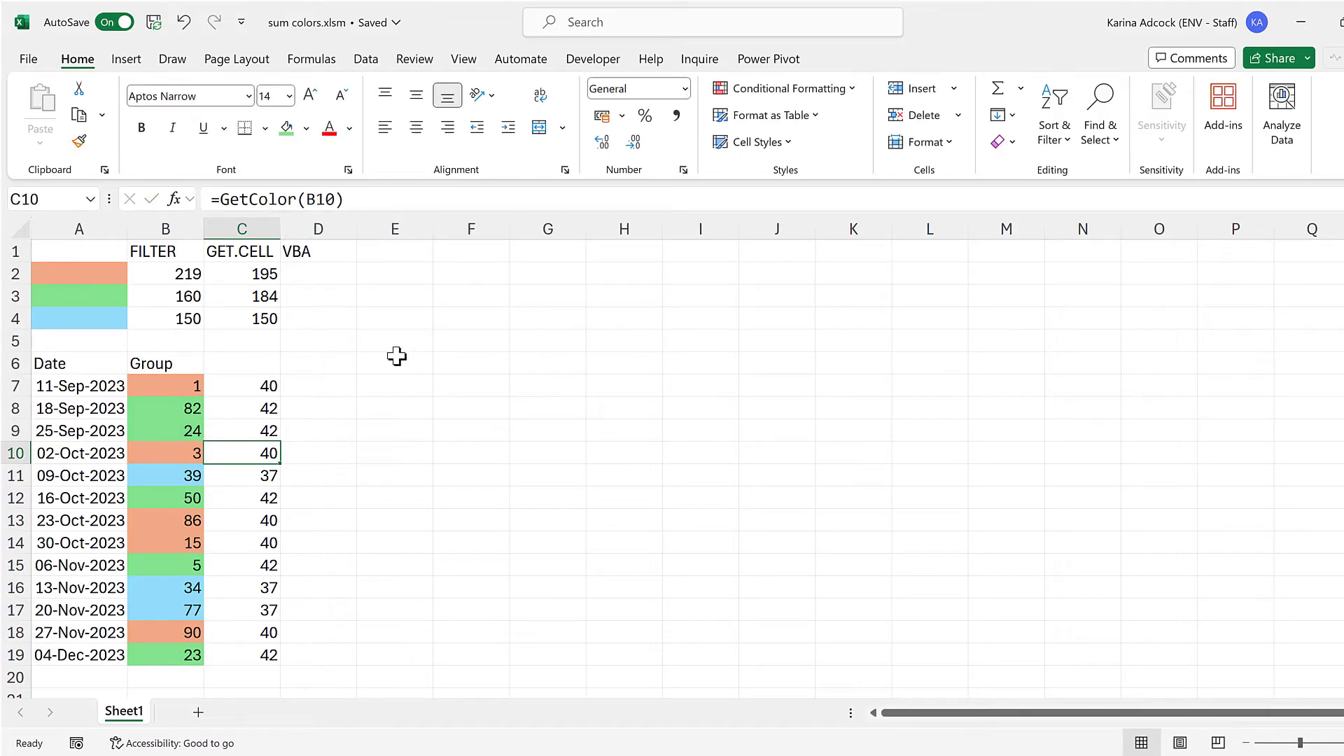
click(399, 363)
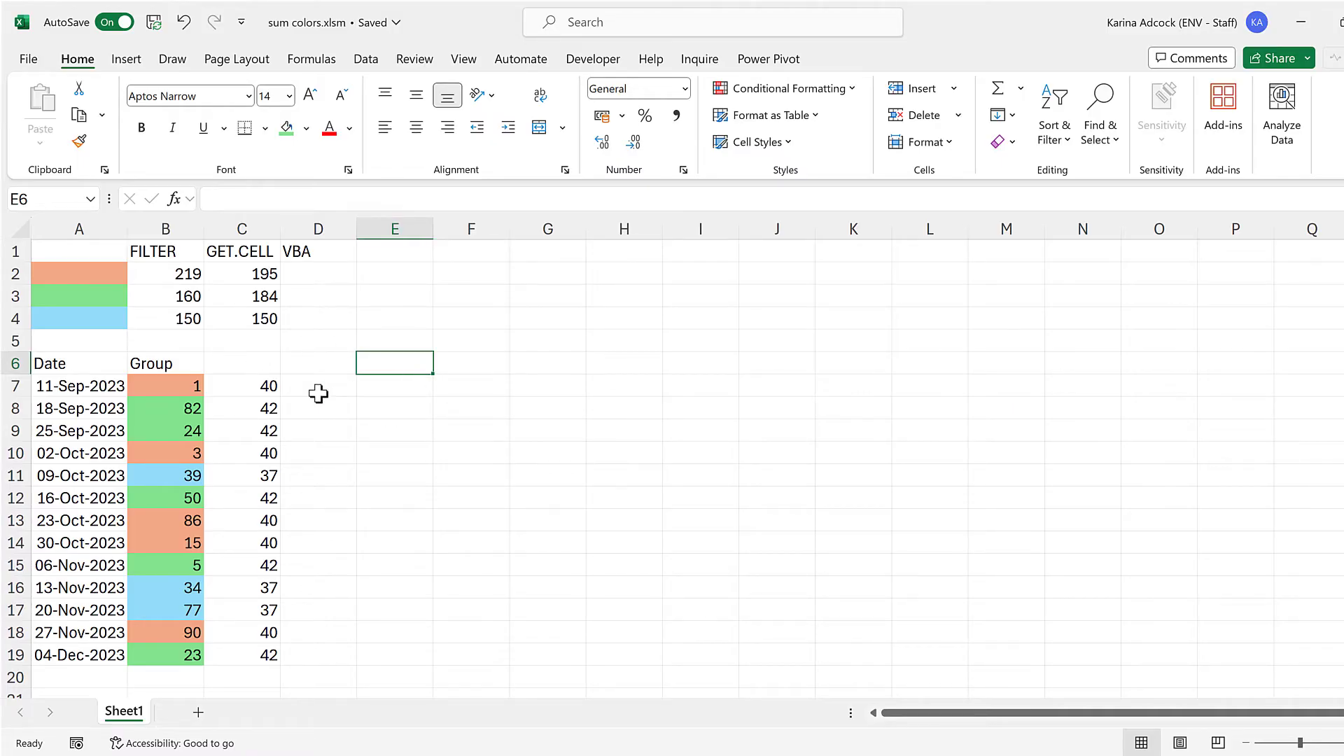
- Append +NOW() to GetColor in Name Manager, making =LAMBDA(cell,GET.CELL(63,cell)+NOW())
click(312, 59)
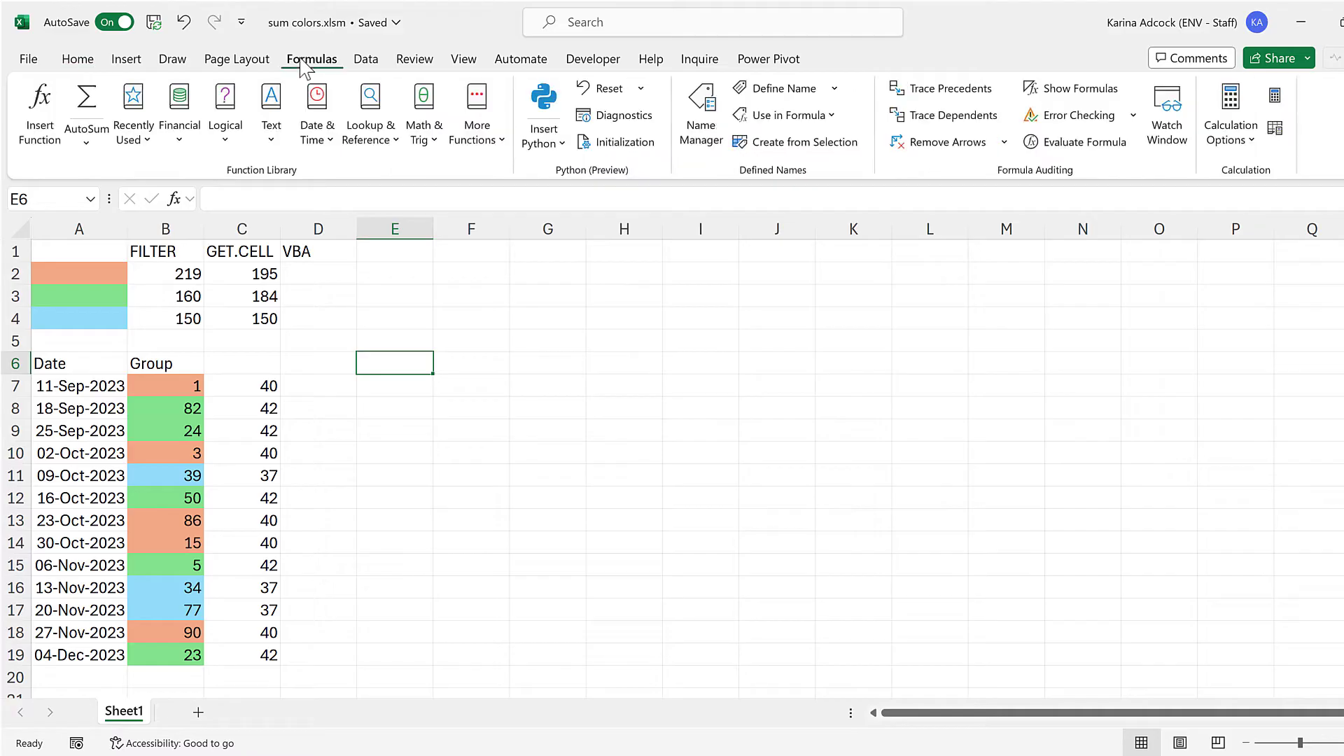
click(701, 119)
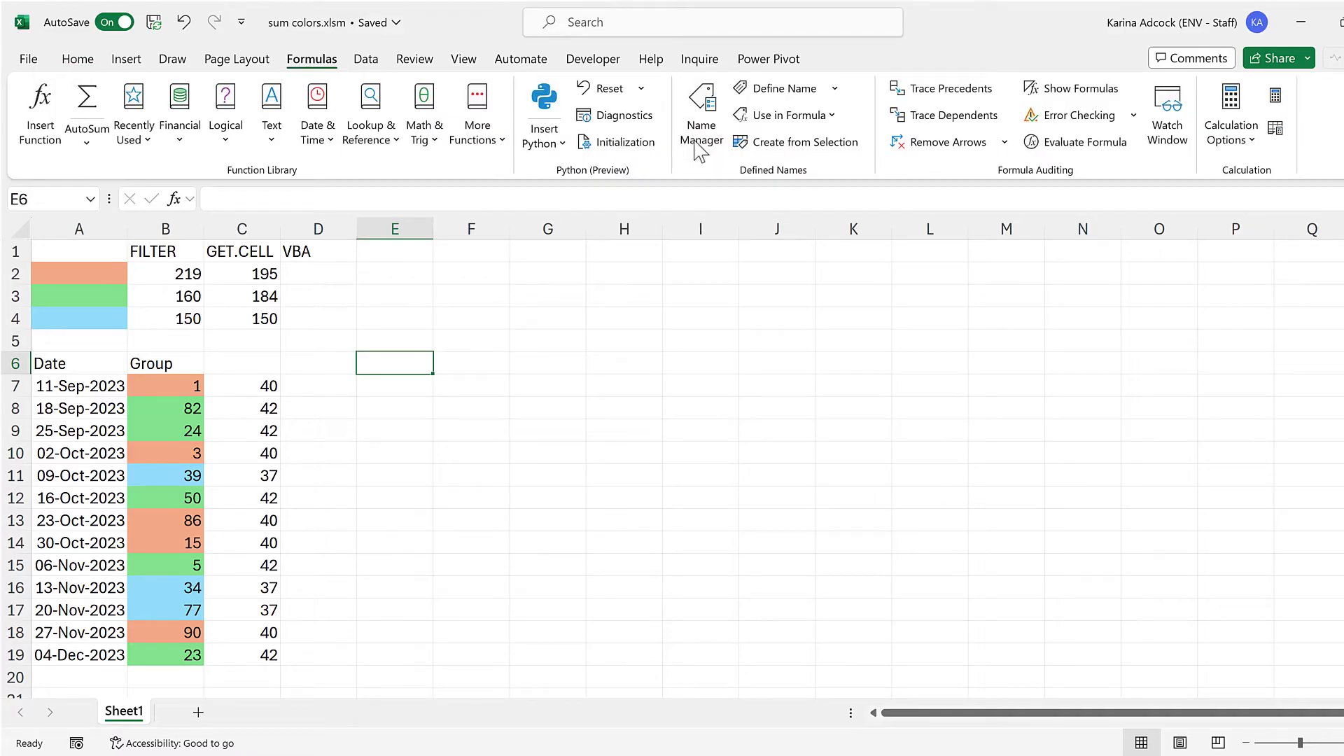
click(323, 280)
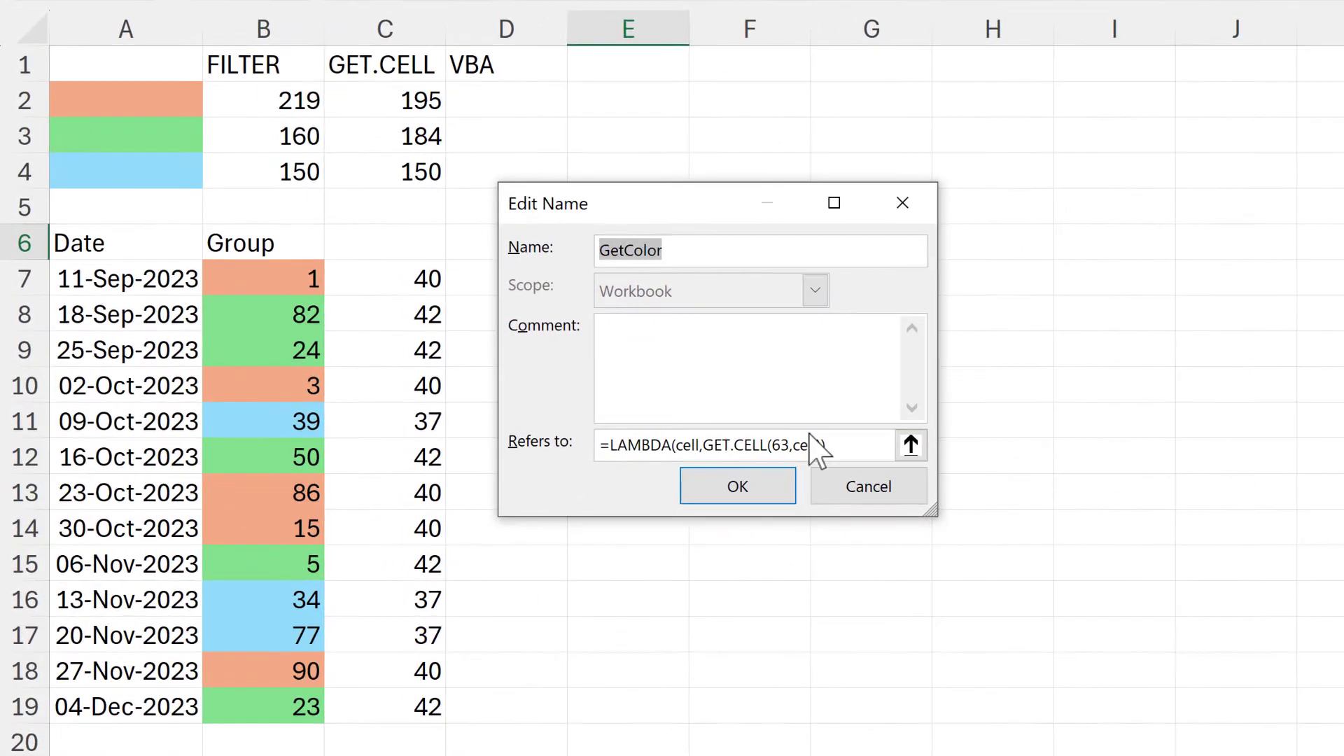
click(829, 442)
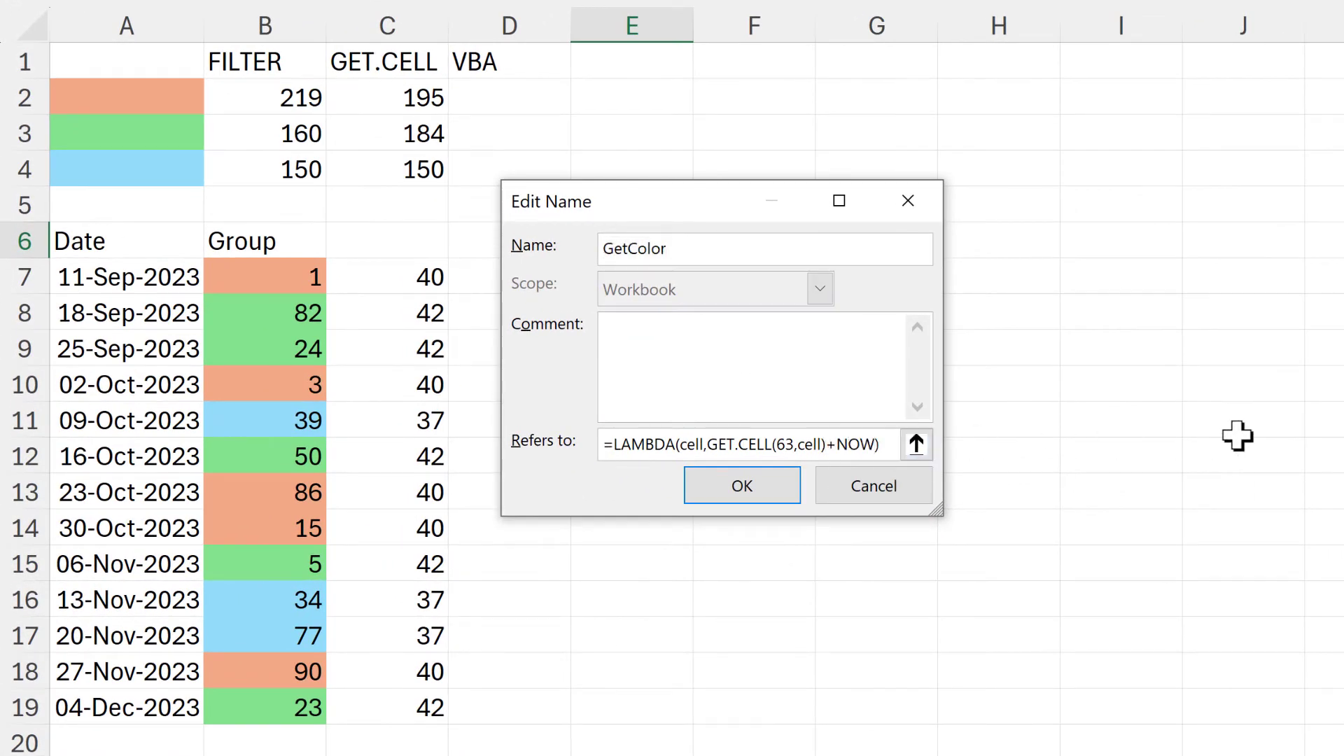
click(777, 483)
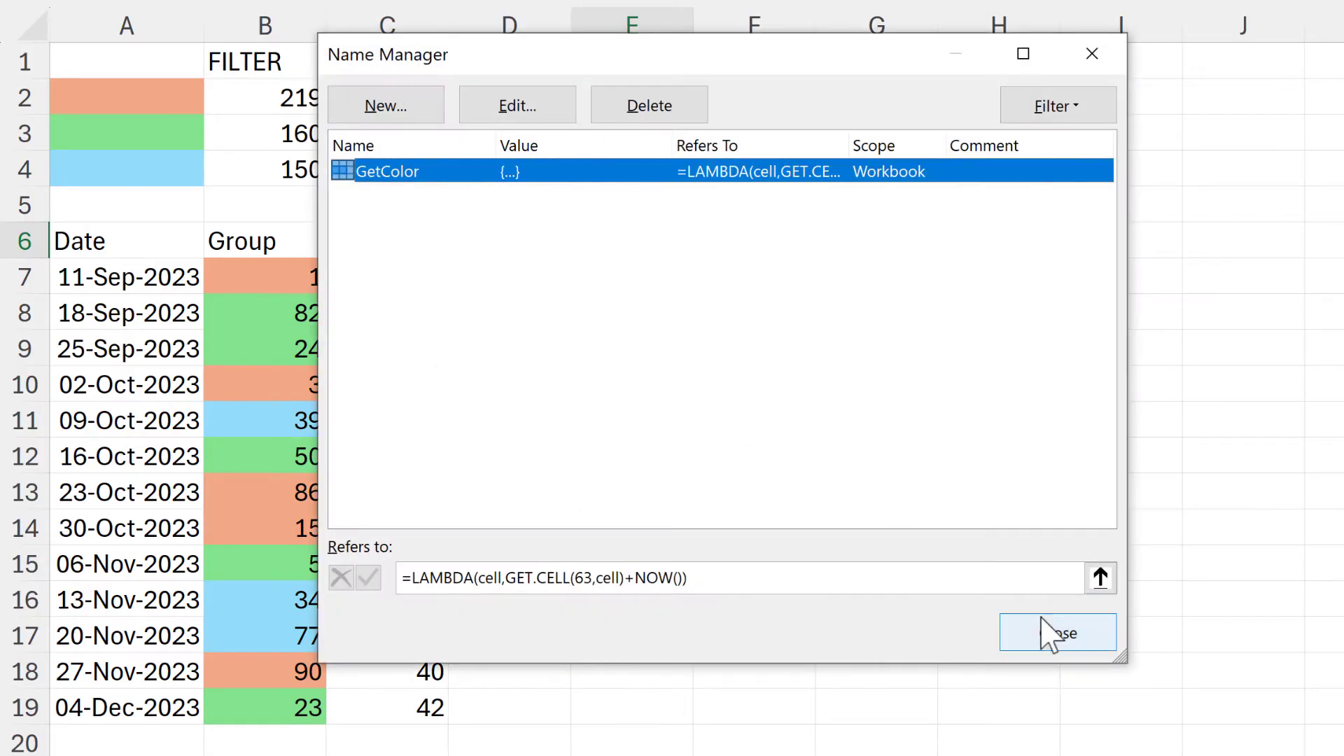
click(1054, 633)
click(735, 277)
- Enter =NOW() in F7 and review the GetColor results down column C
text(=n)
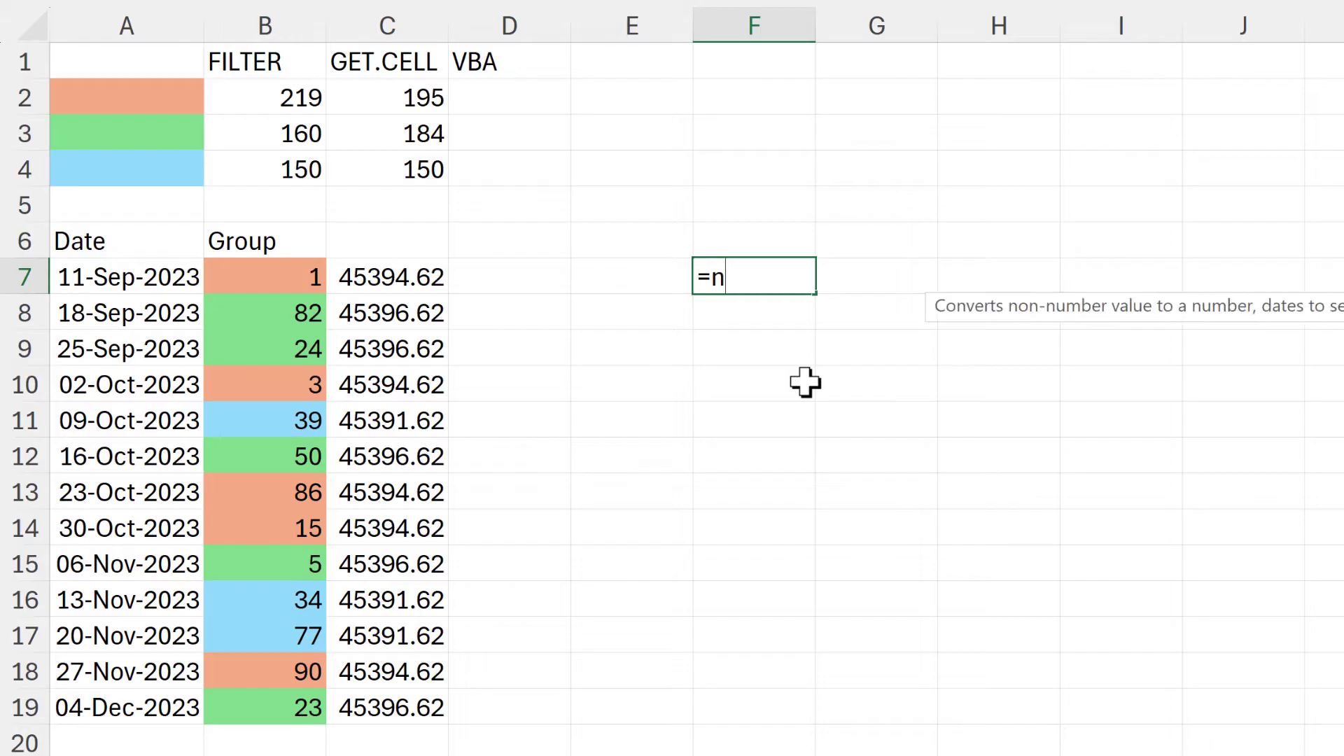
text(ow())
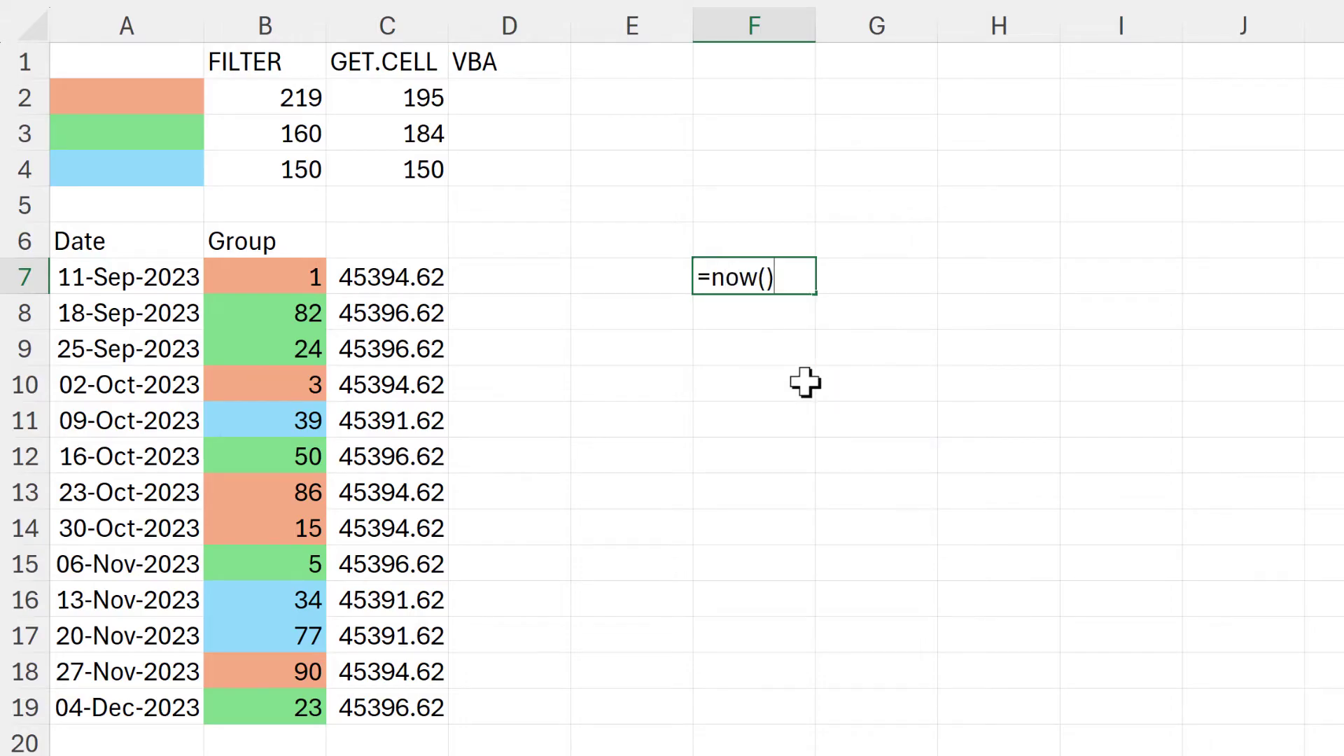
key(Return)
click(759, 266)
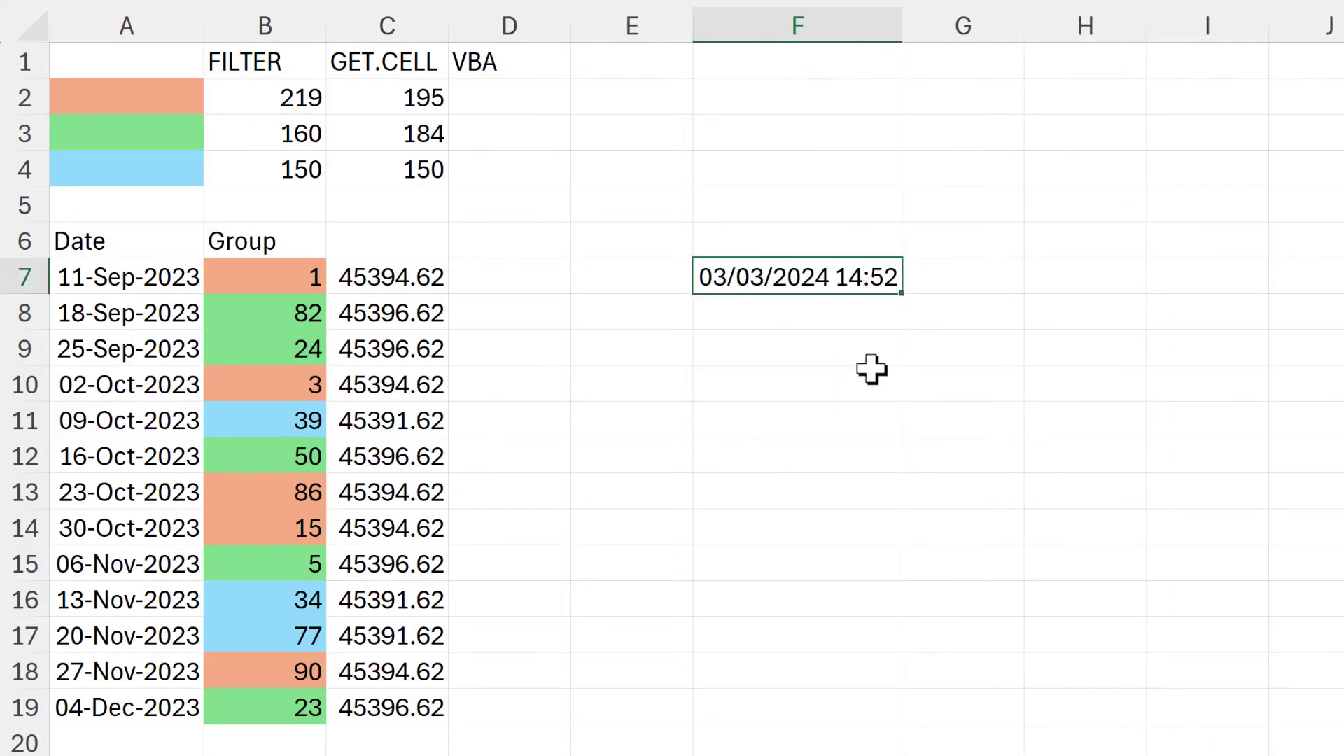
drag(413, 276, 406, 697)
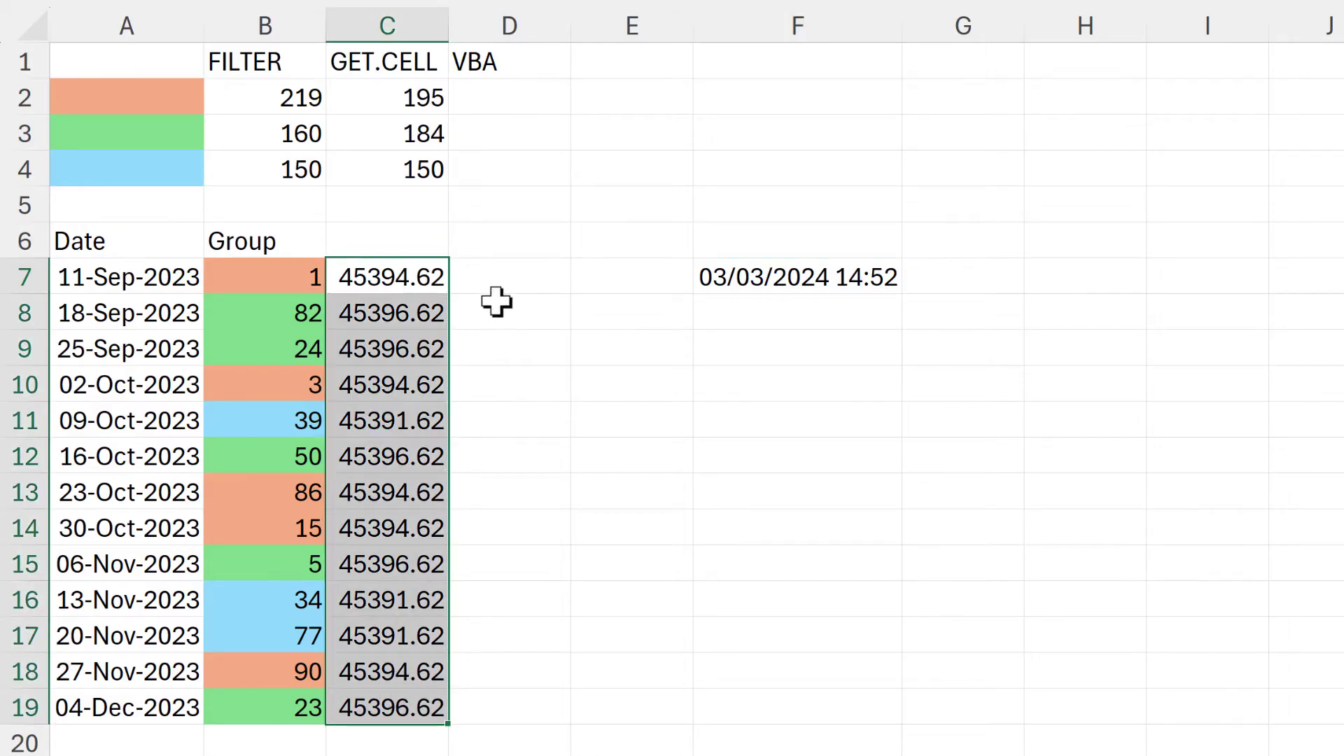
click(523, 283)
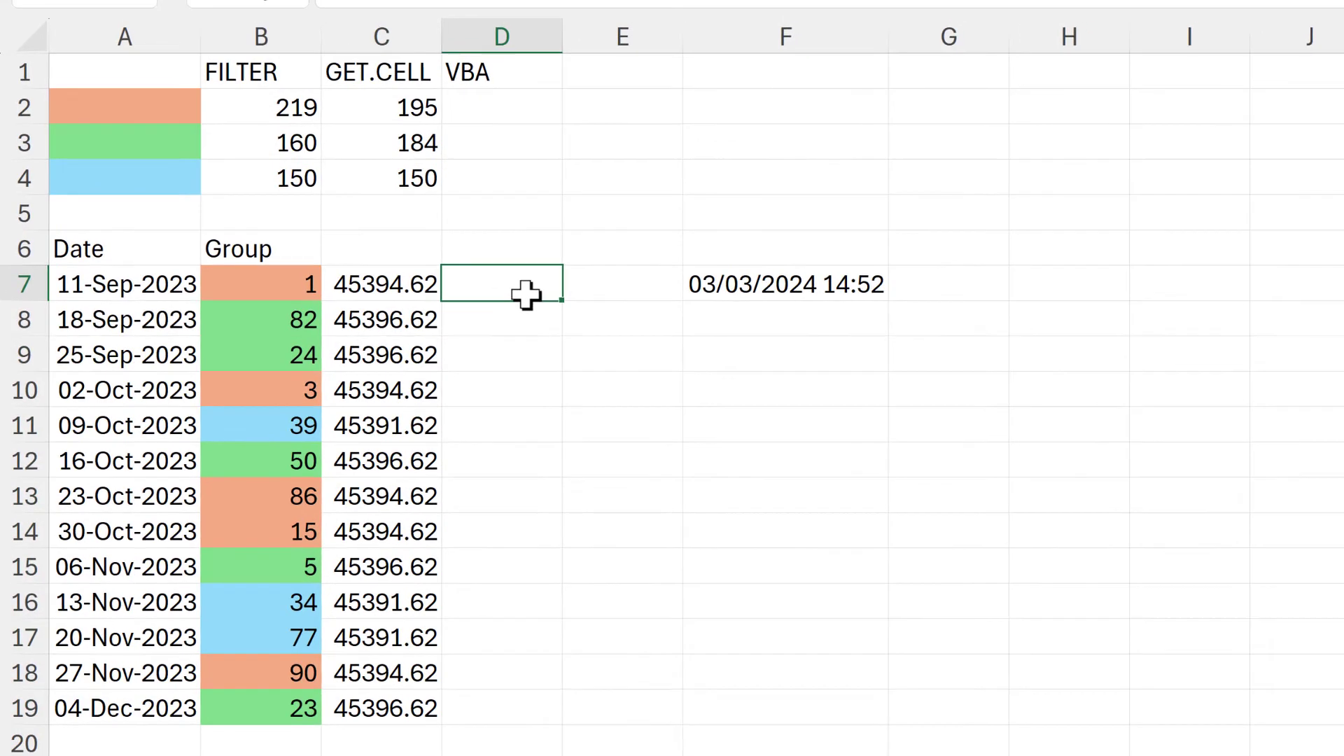
- Change the 24 in B9 from a green fill back to orange
click(268, 351)
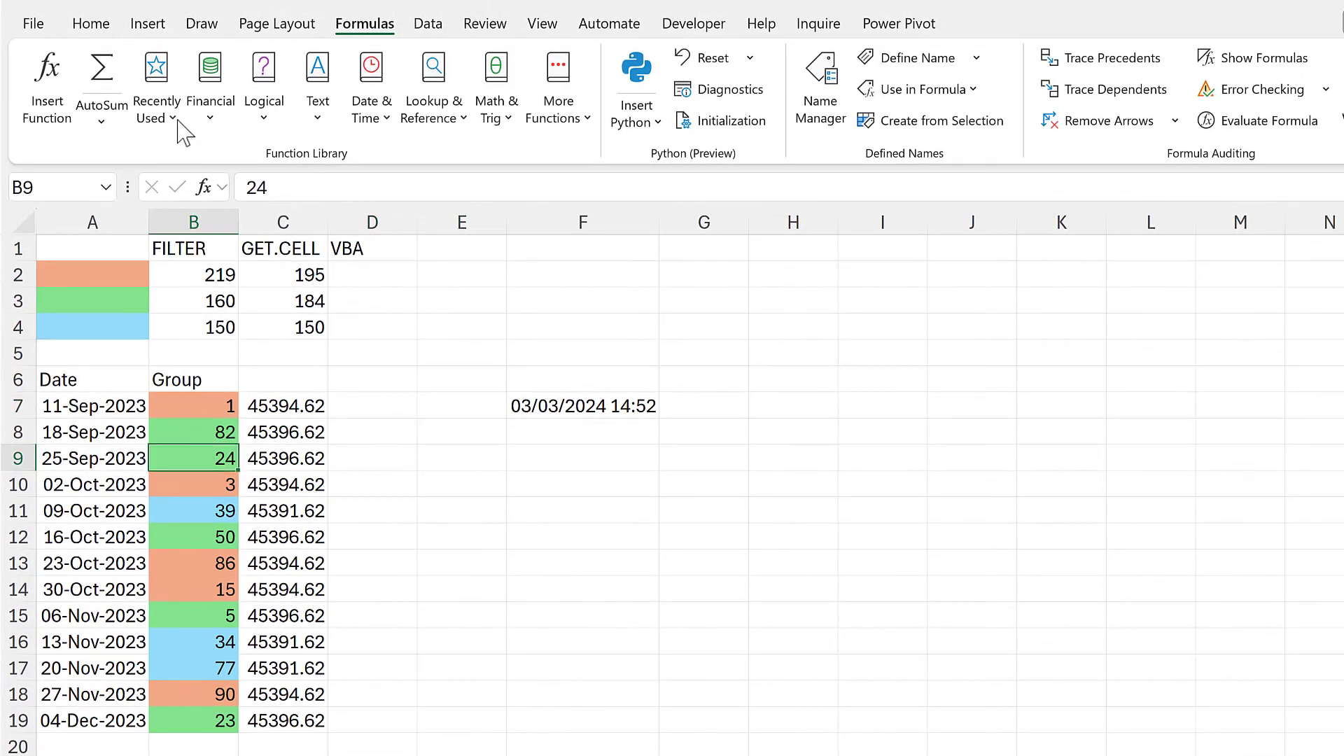
click(91, 23)
click(359, 105)
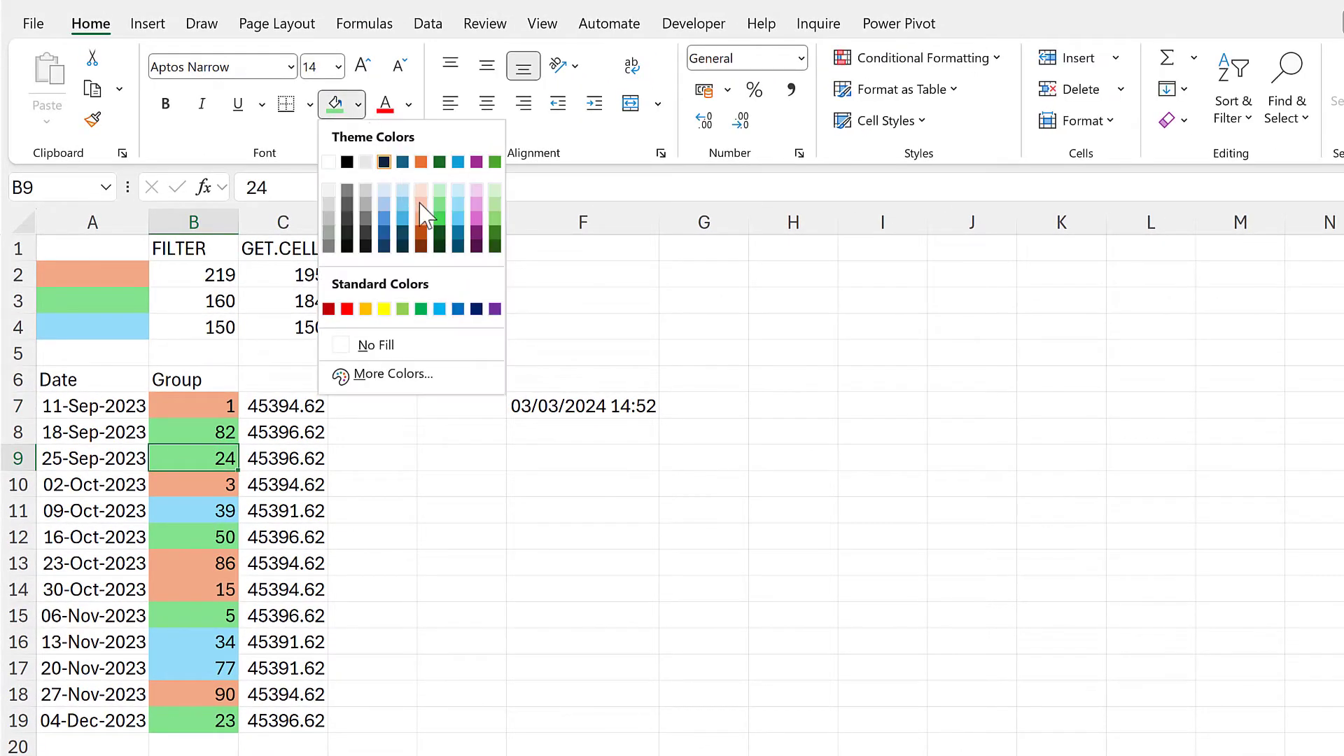
click(421, 198)
click(564, 483)
- Type a scratch entry in F3 to recalculate, then clear F3:F8
click(576, 306)
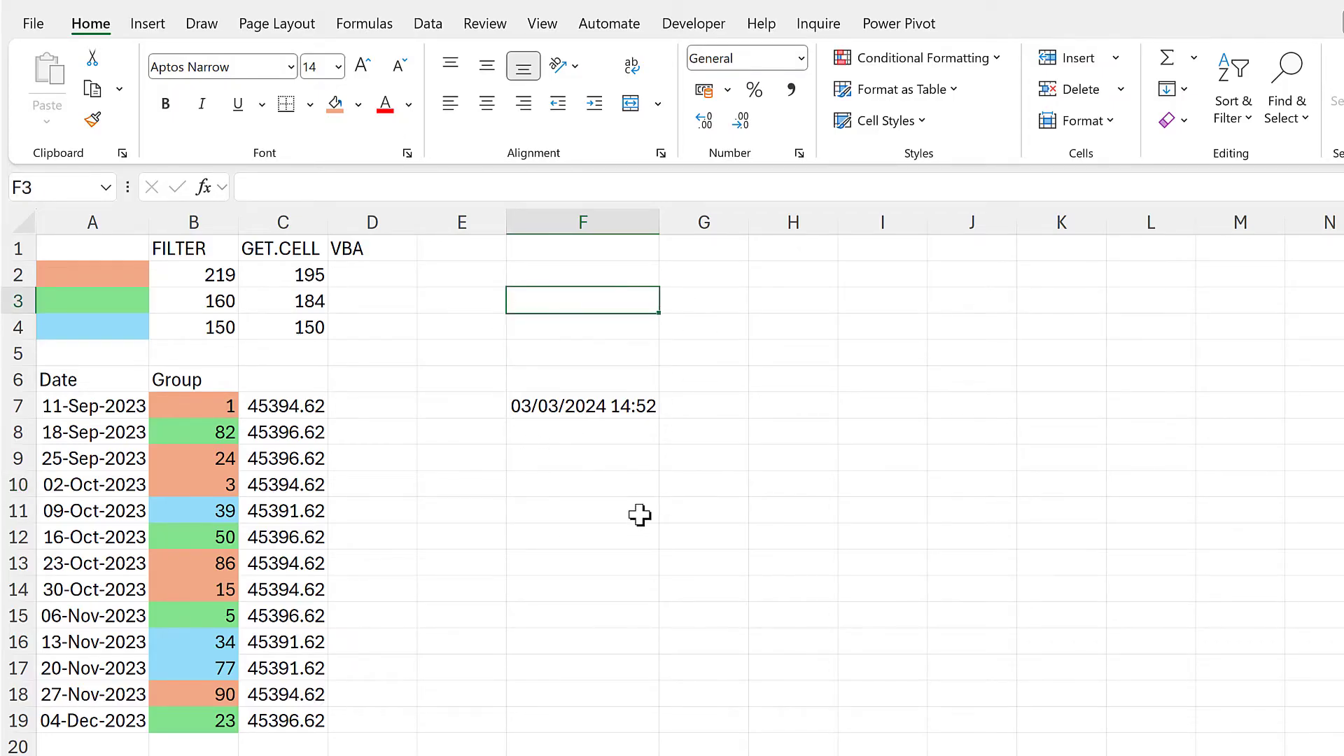
text(g)
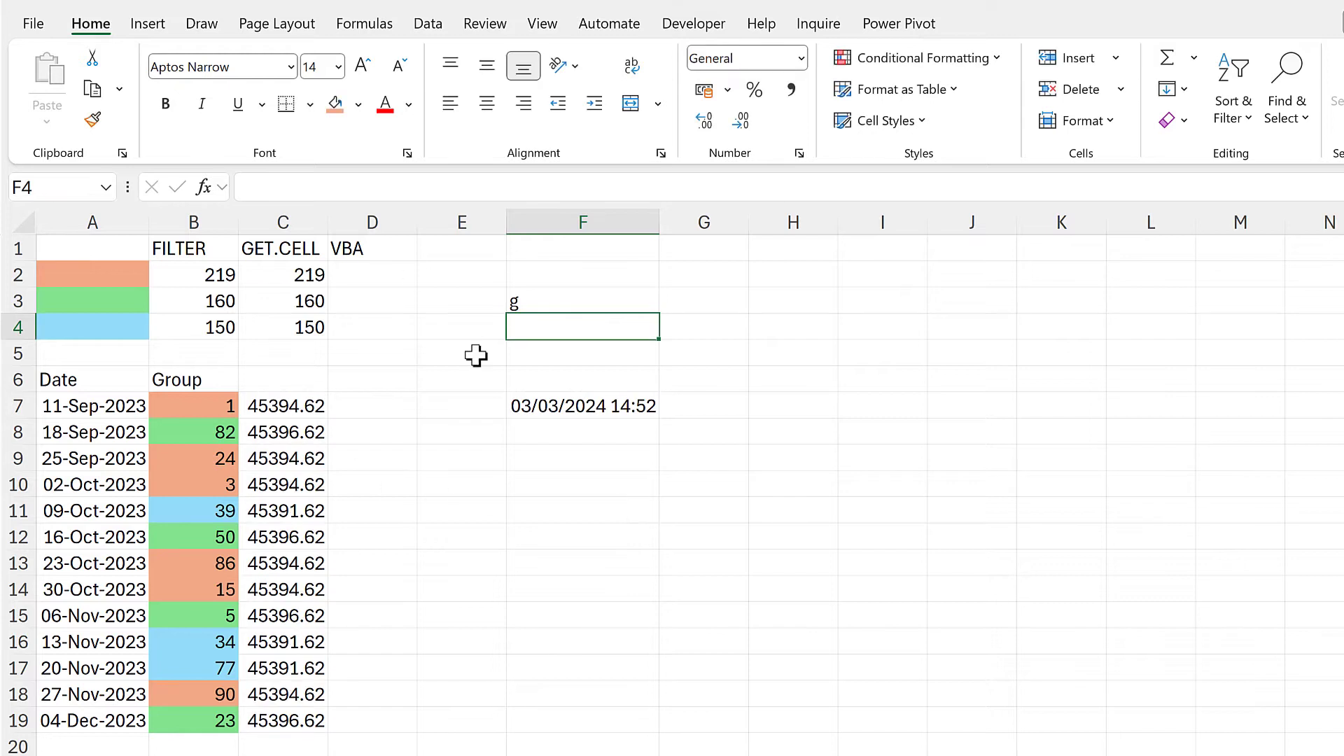
click(597, 403)
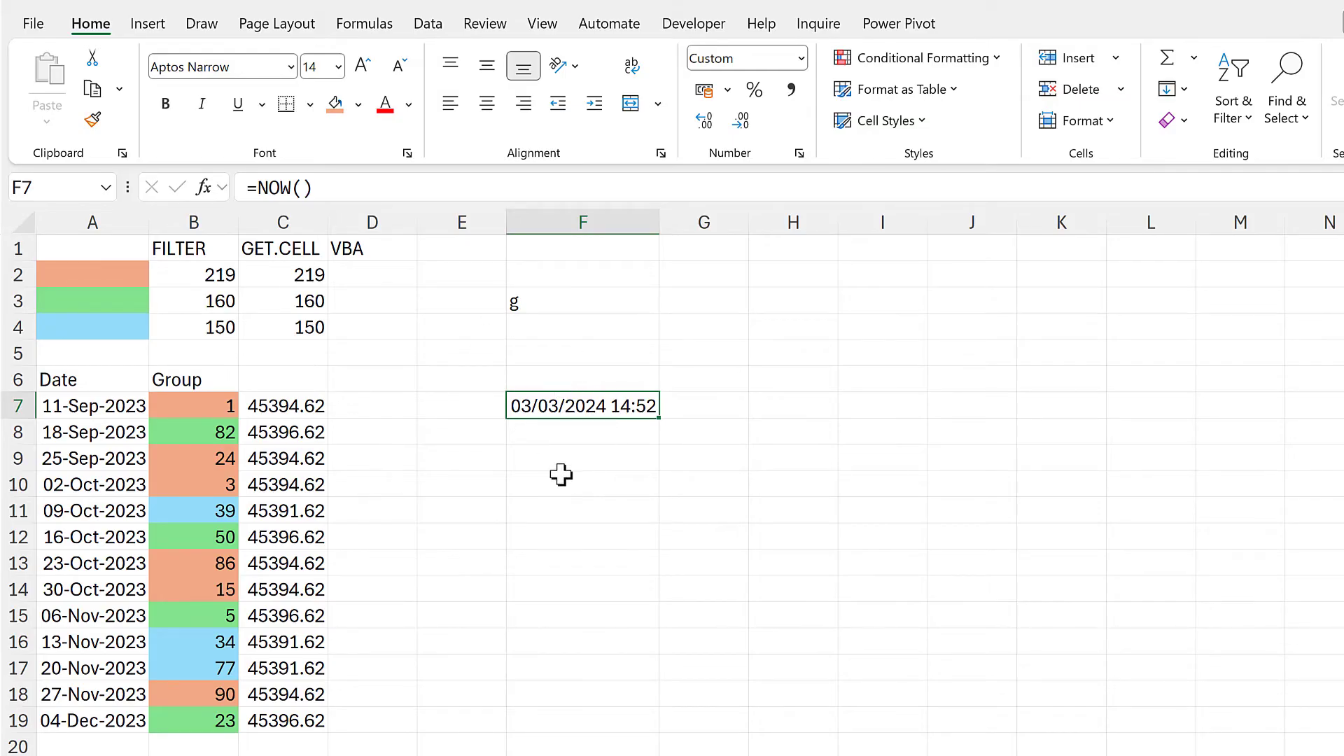
drag(558, 300, 579, 423)
key(Delete)
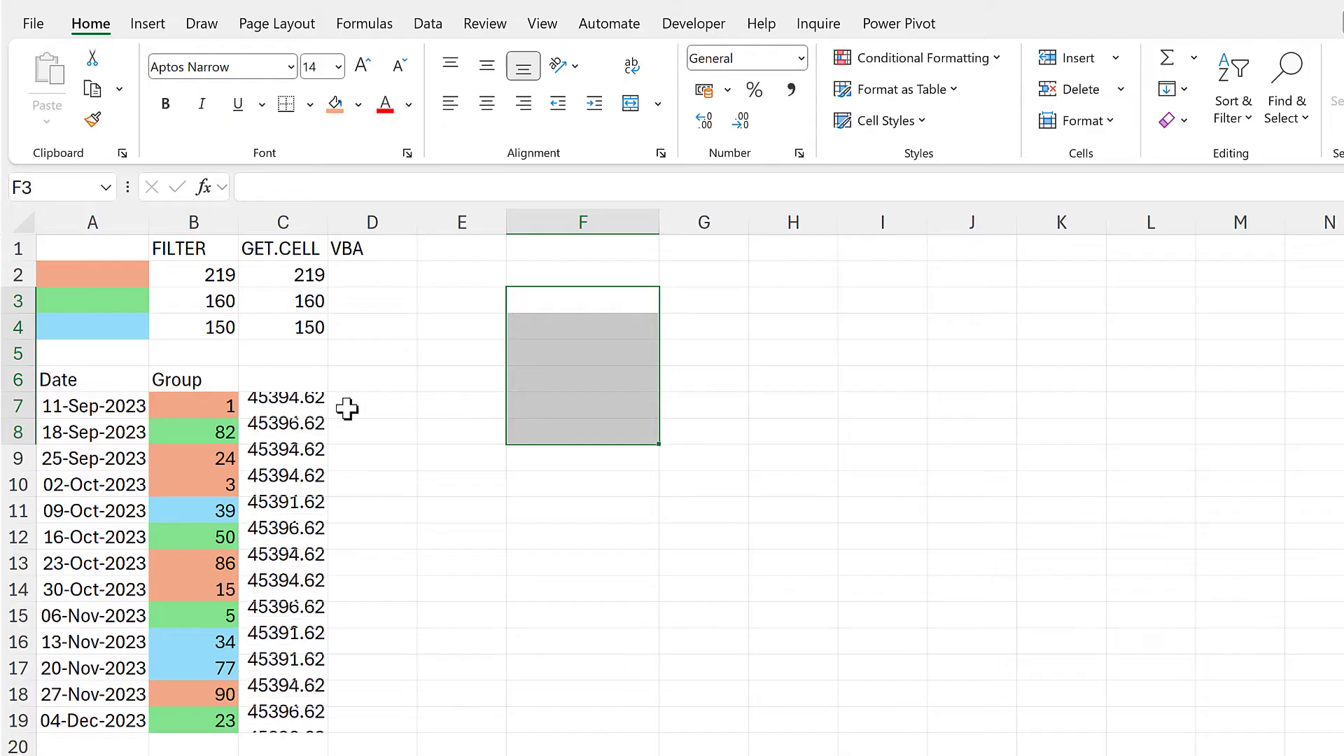
drag(287, 405, 283, 721)
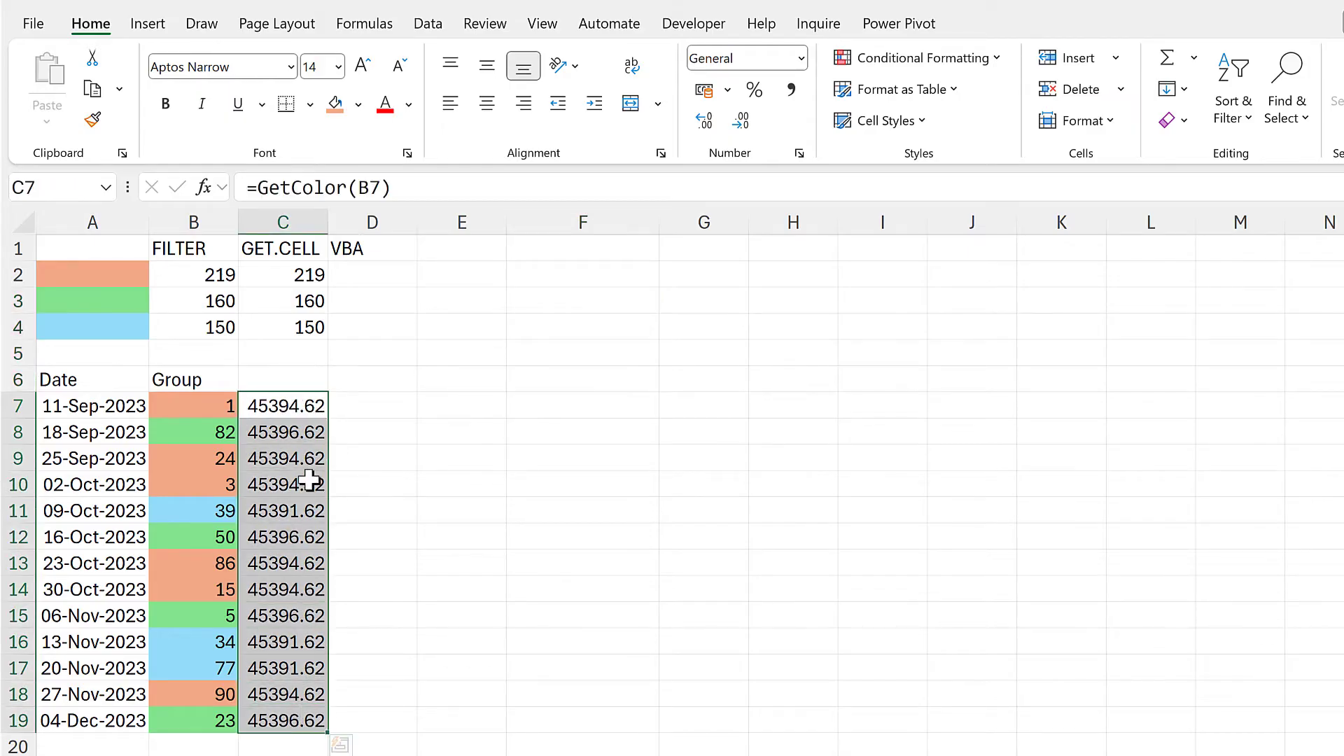
- Redefine GetColor as =LAMBDA(cell,GET.CELL(63,cell)+(NOW()*0)) in Name Manager
click(441, 404)
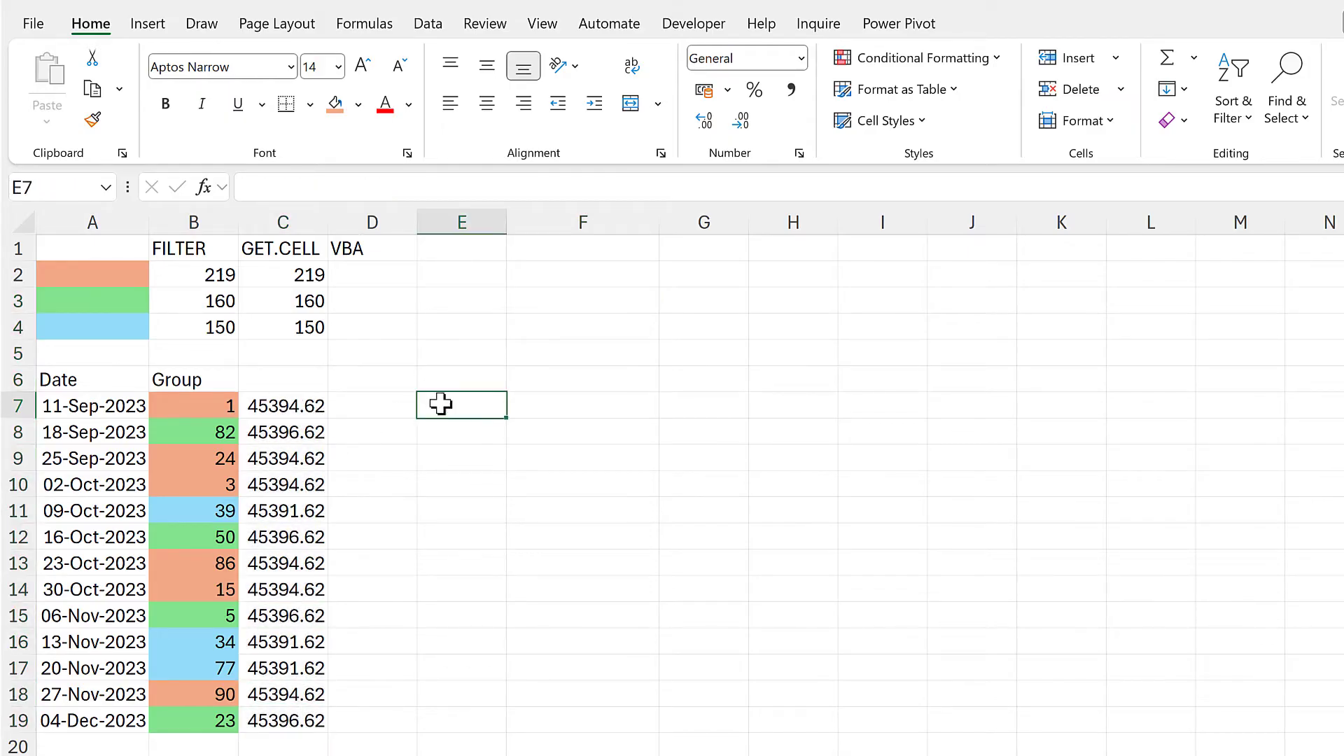
click(366, 28)
click(818, 107)
click(392, 289)
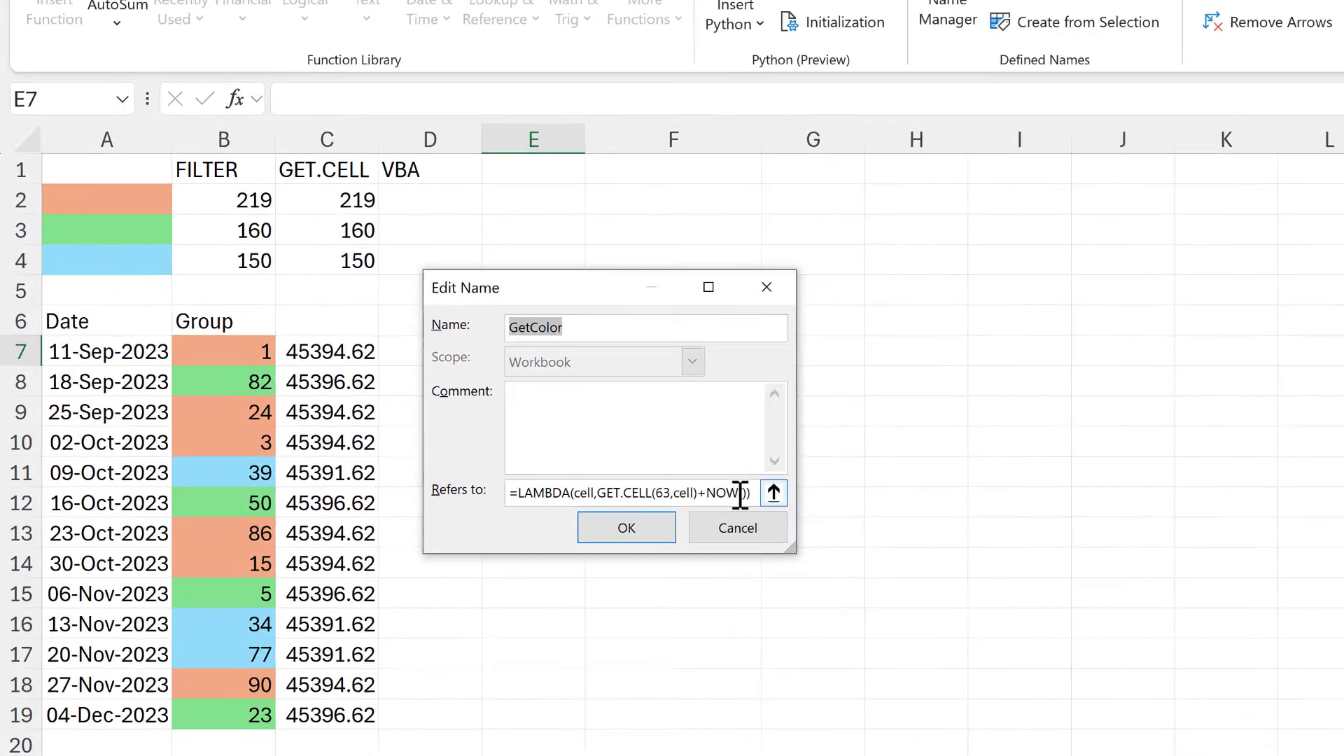
click(728, 497)
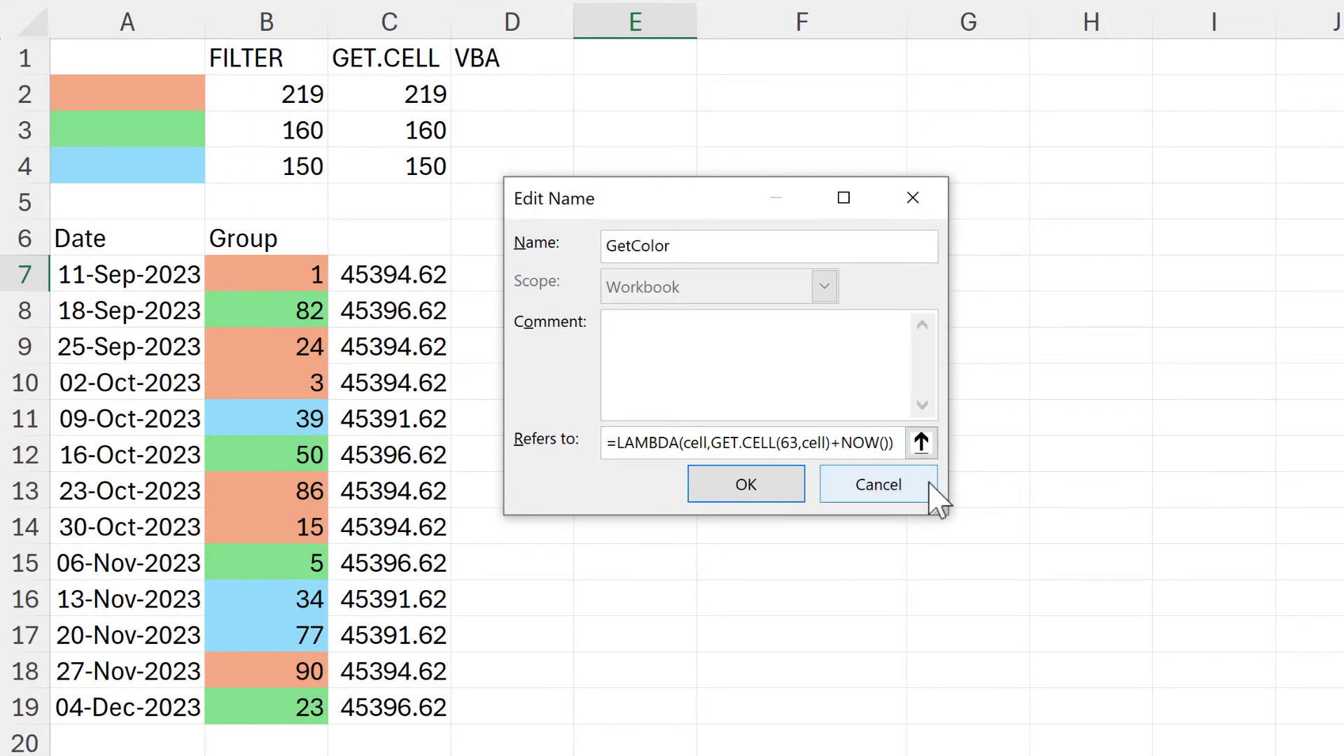
text(())
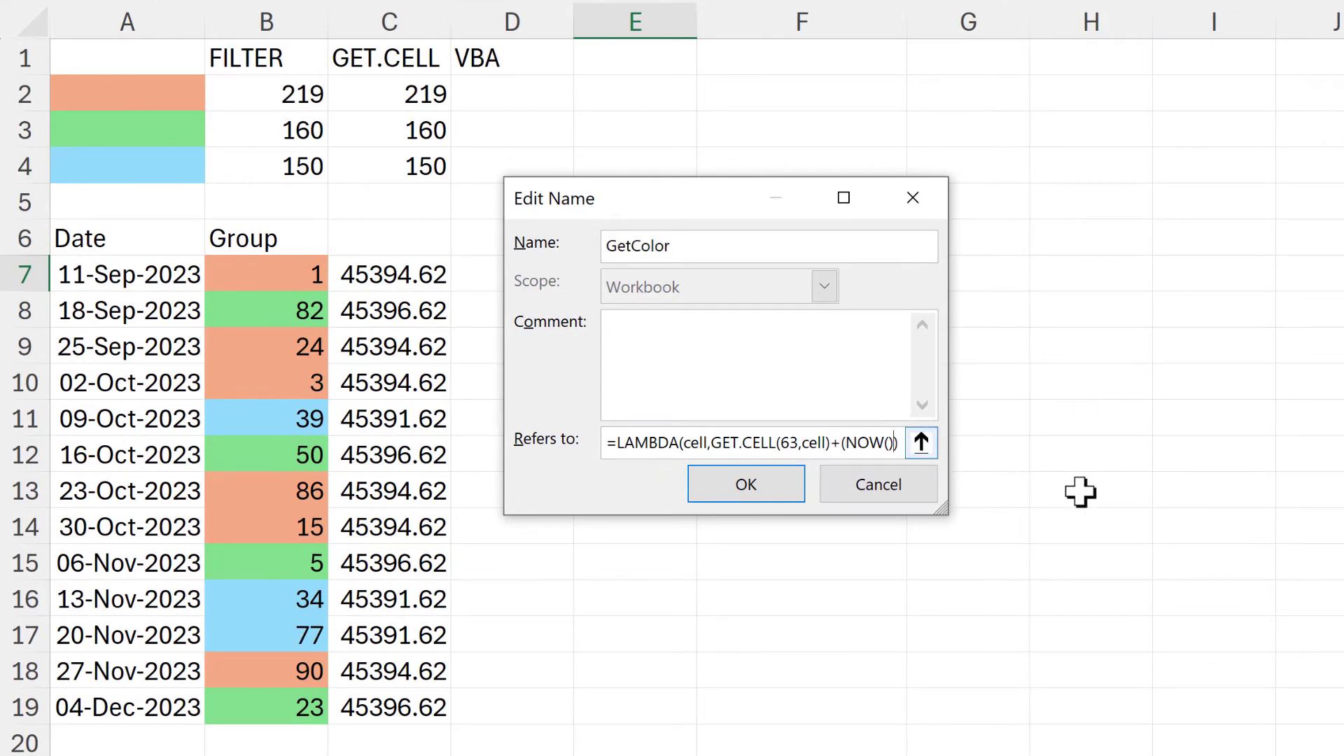
text(*)
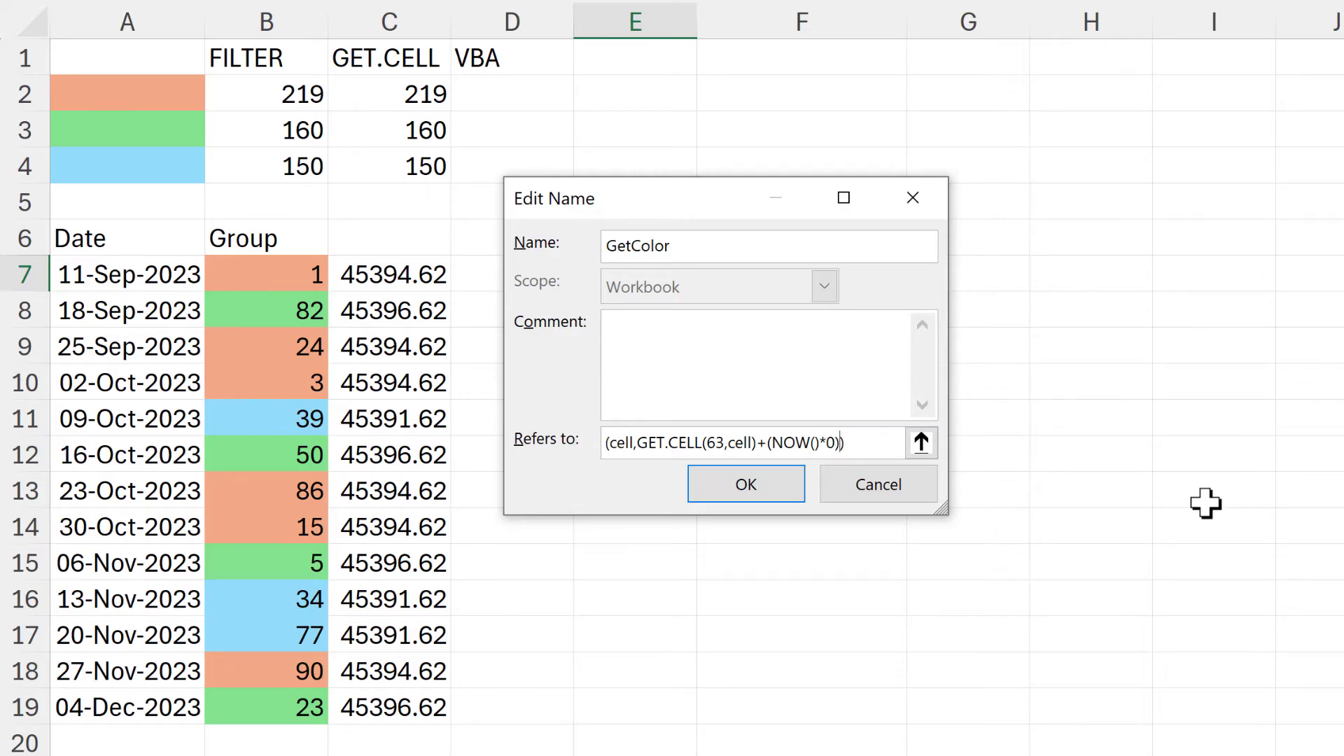
click(768, 492)
click(1050, 637)
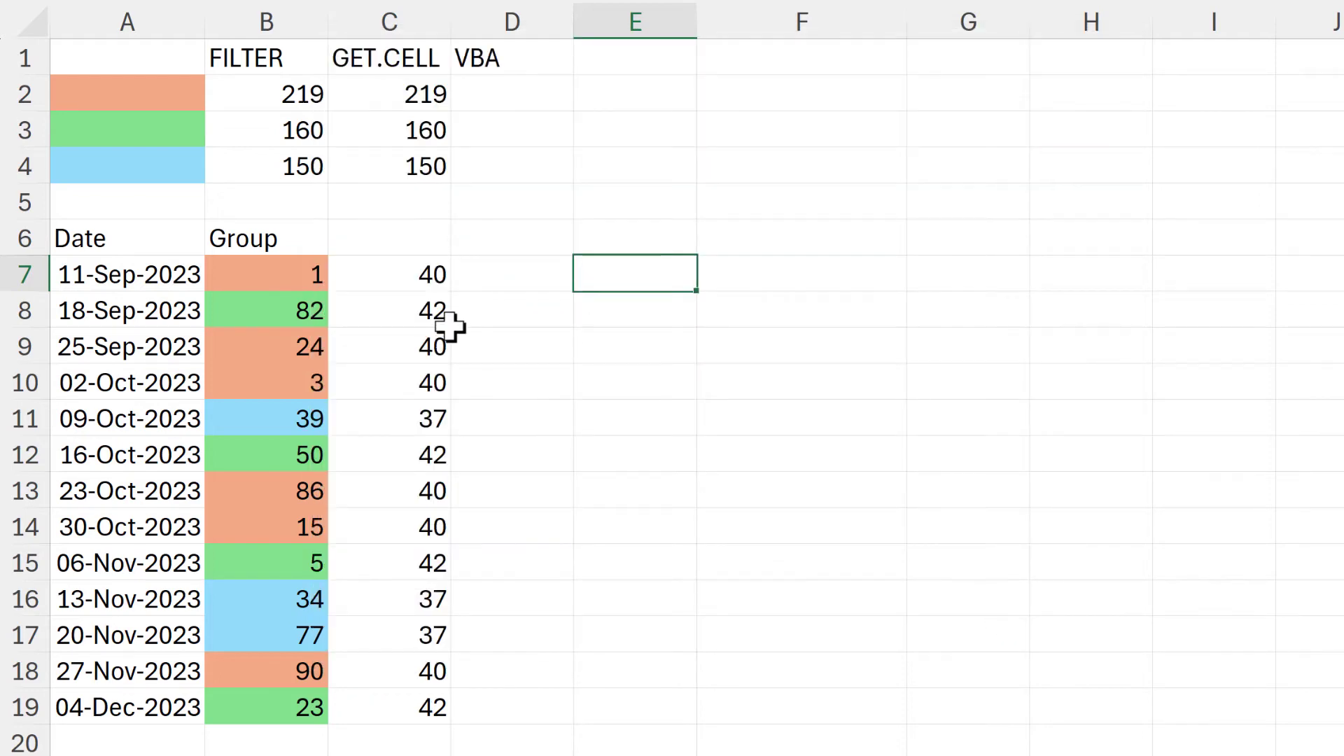
- Open Sheet1's code in the VBA editor and insert a new module
click(767, 280)
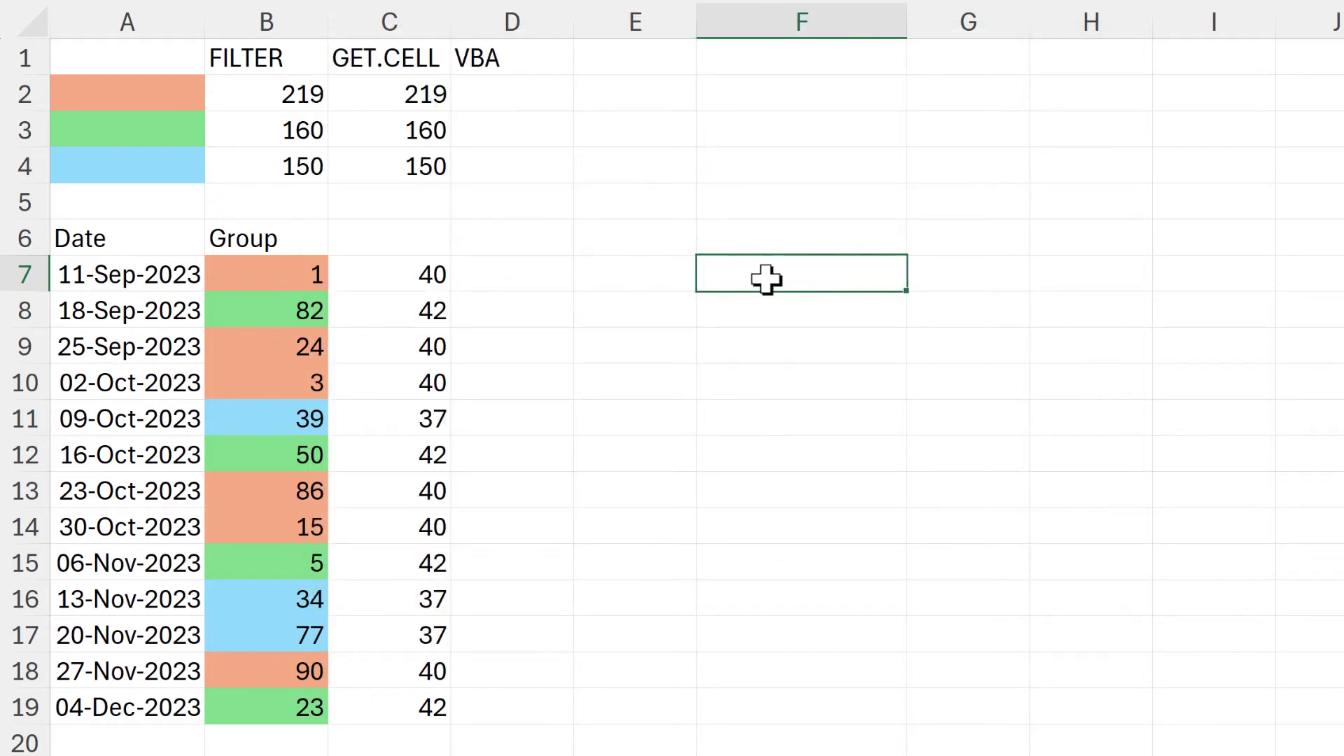
click(495, 58)
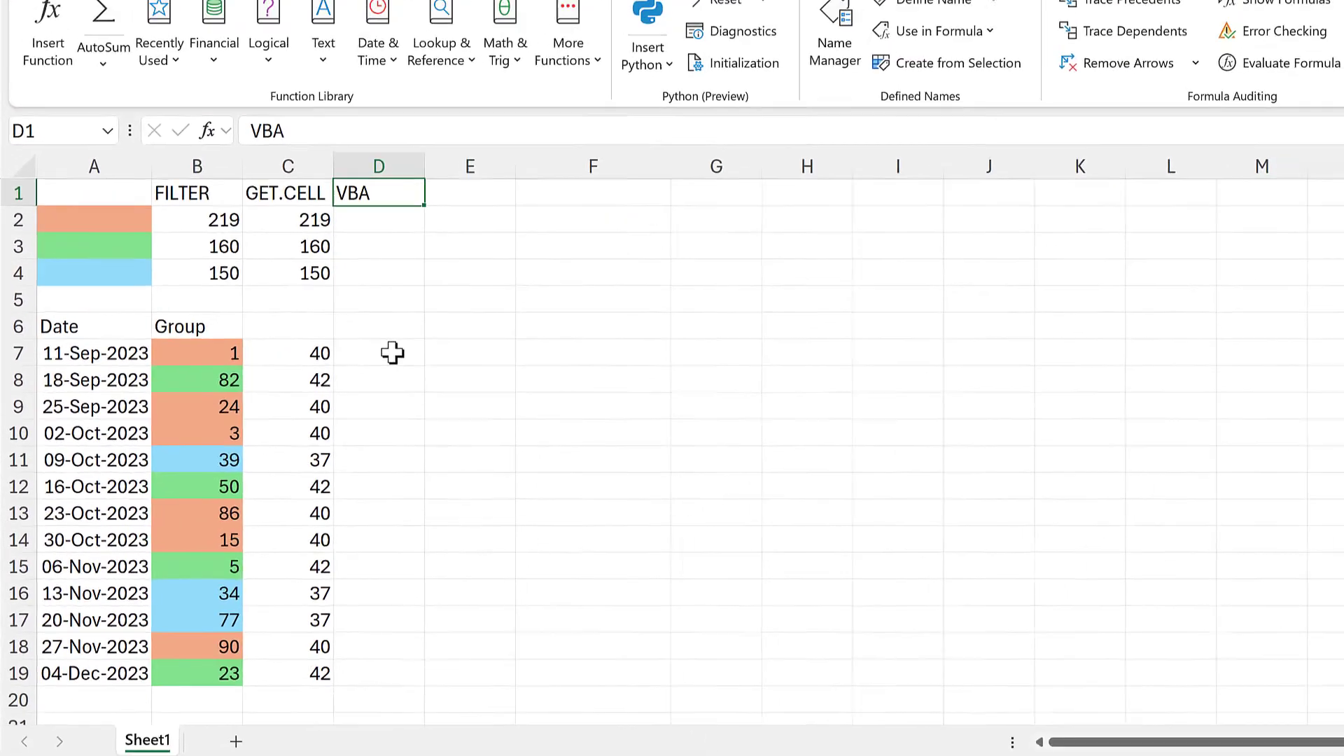
click(525, 279)
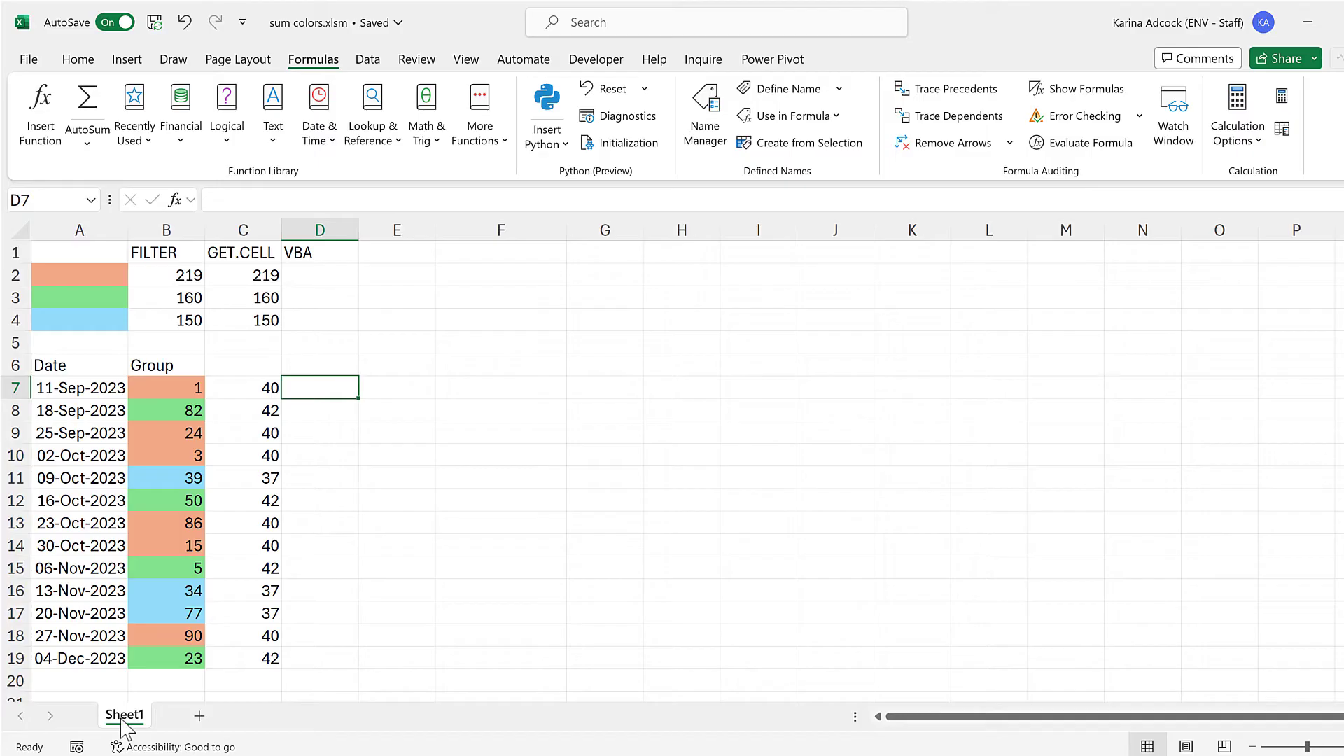
right_click(120, 726)
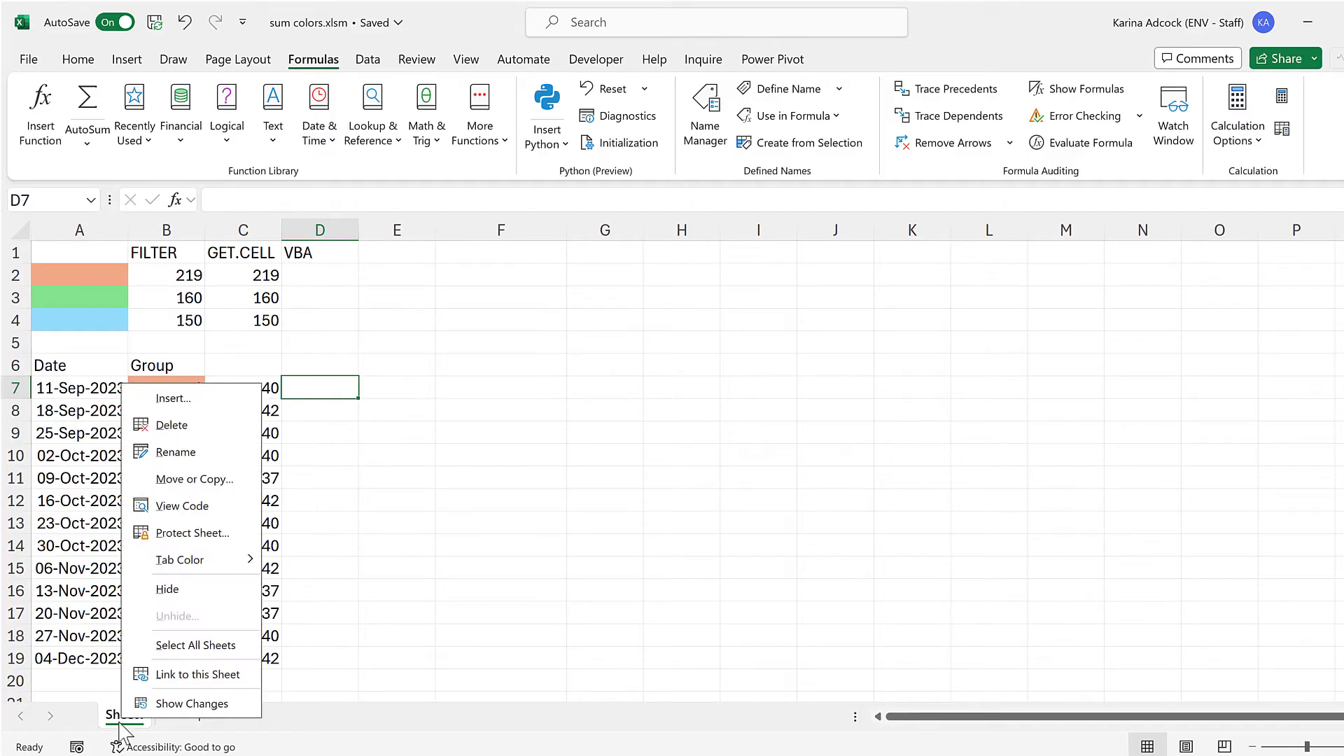
click(205, 512)
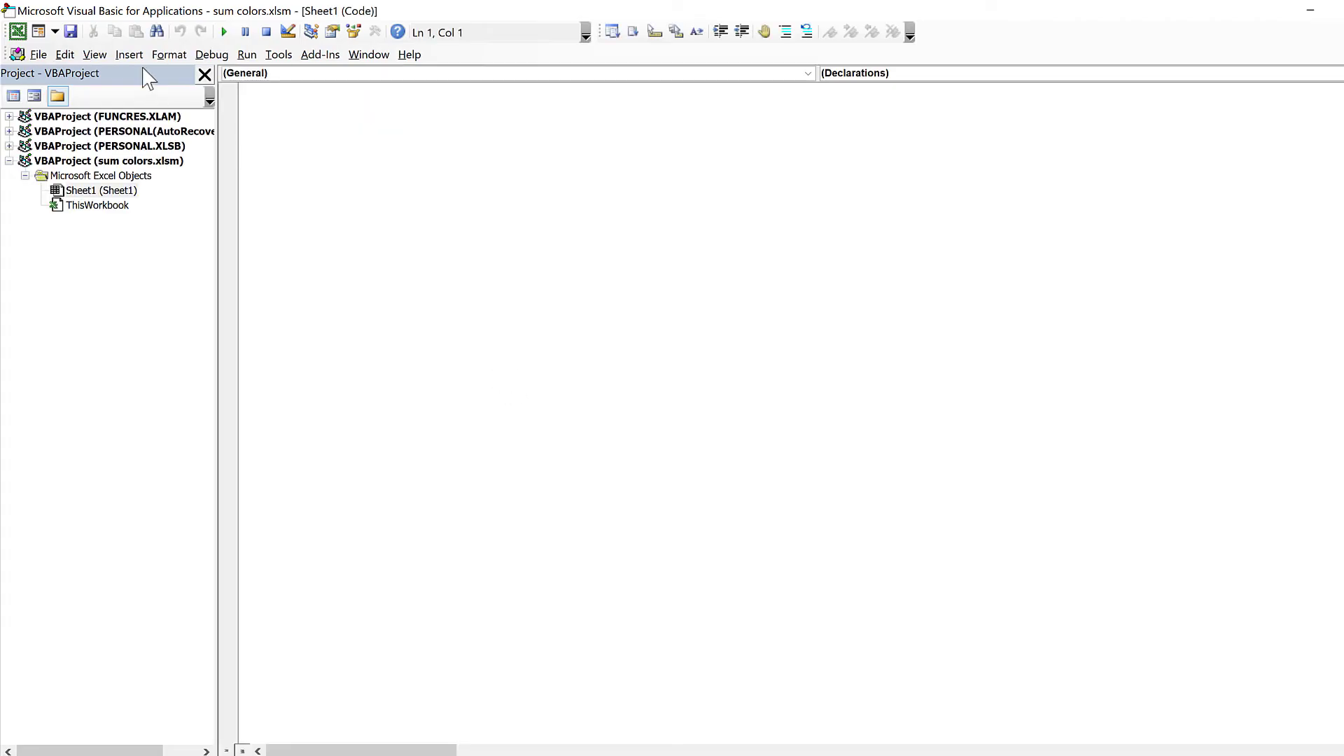
click(129, 55)
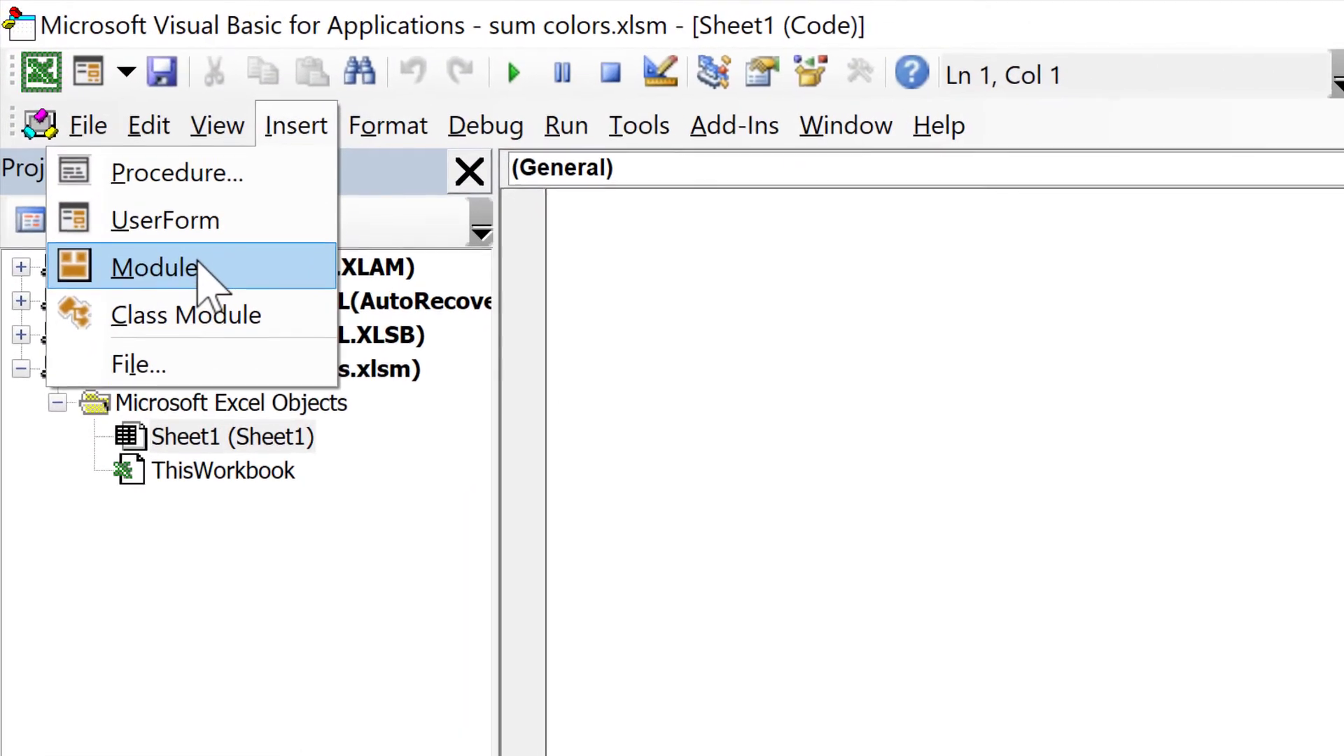
click(198, 265)
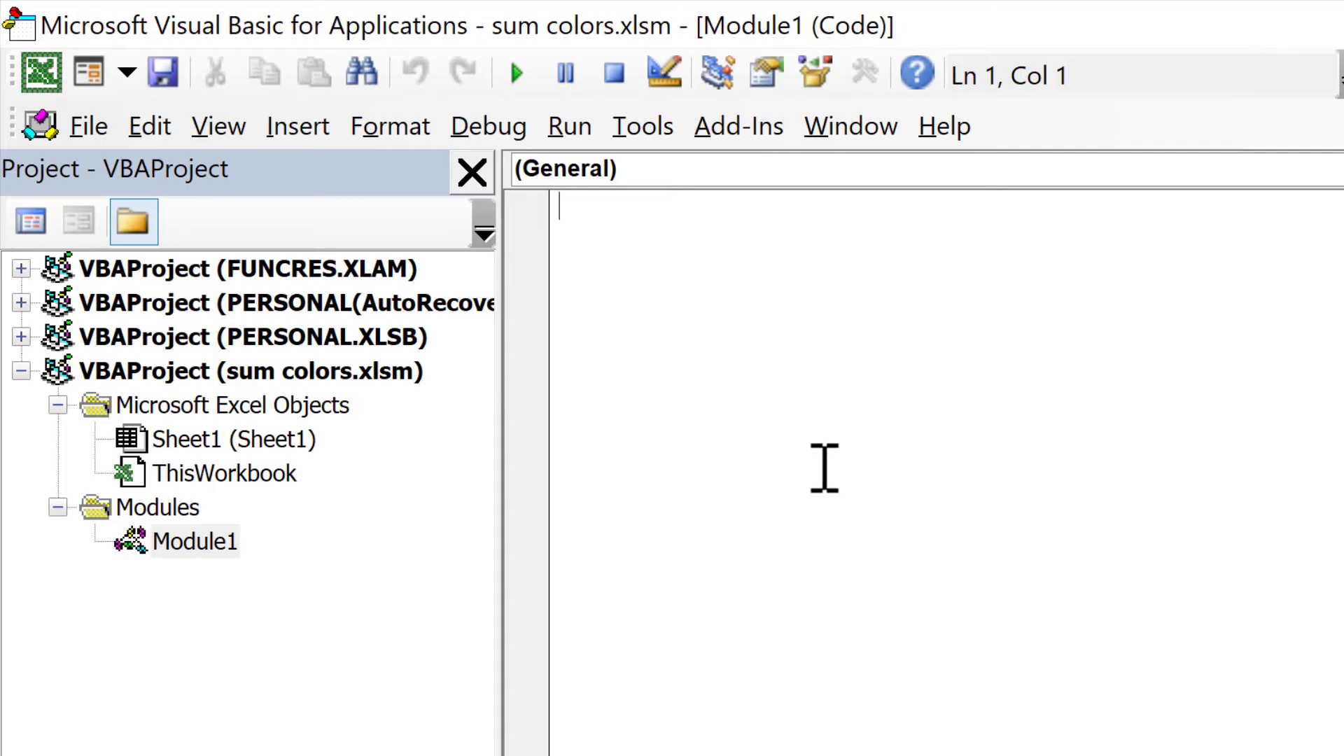
- Write Function SumByColor(cell) returning cell.Interior.Color, then go back to Excel
text(Function )
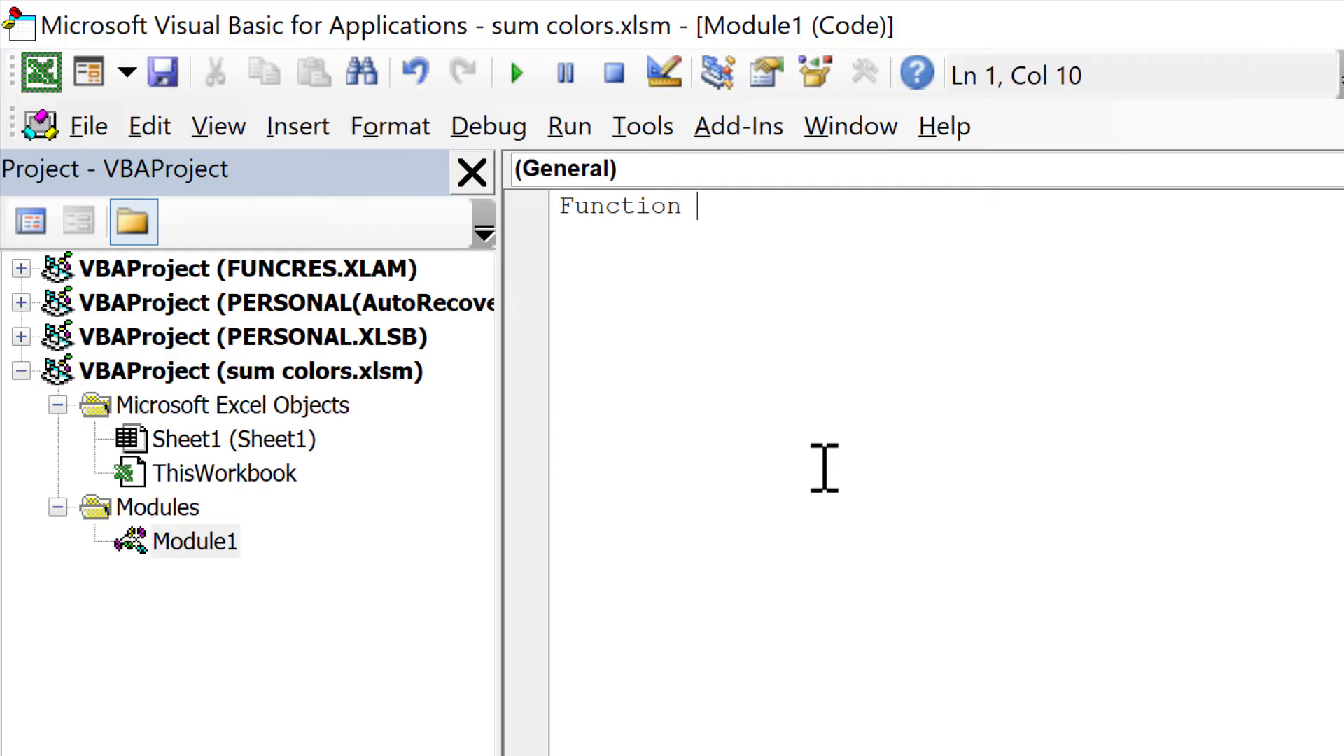
text(SumByColor()
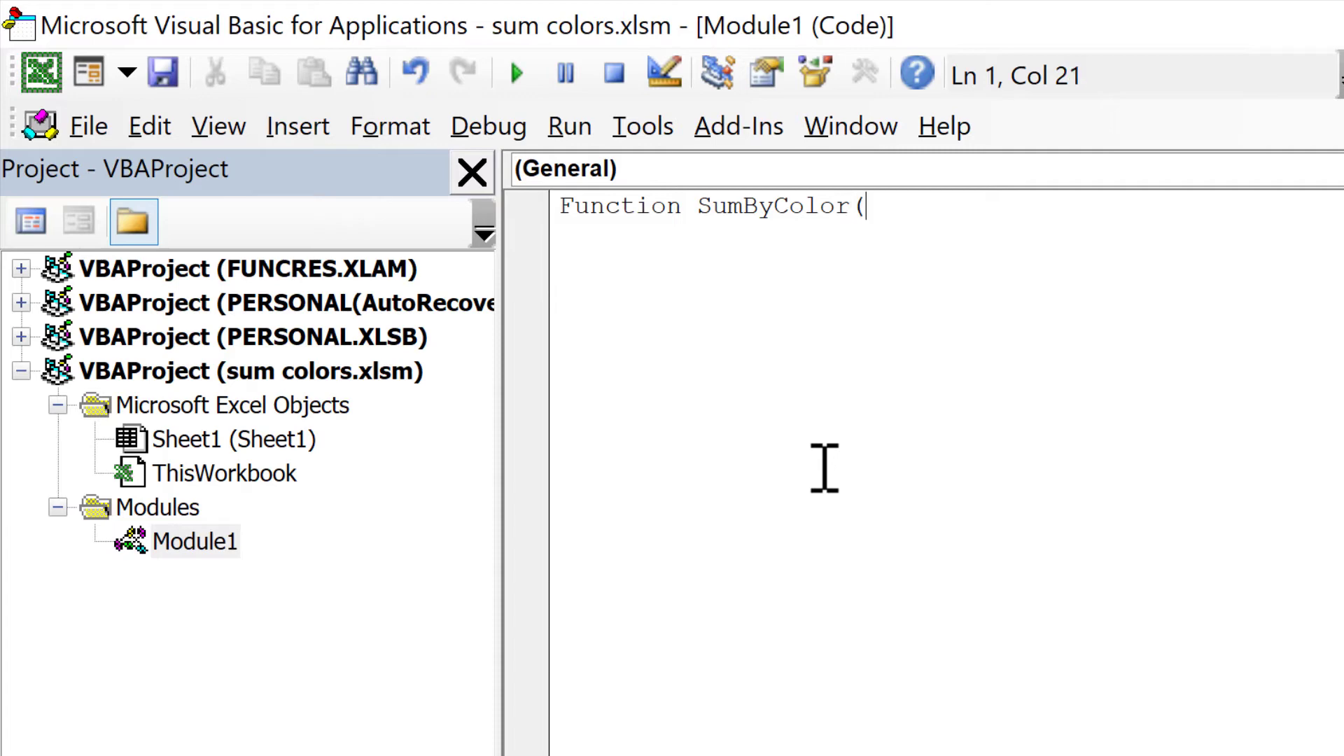
click(866, 206)
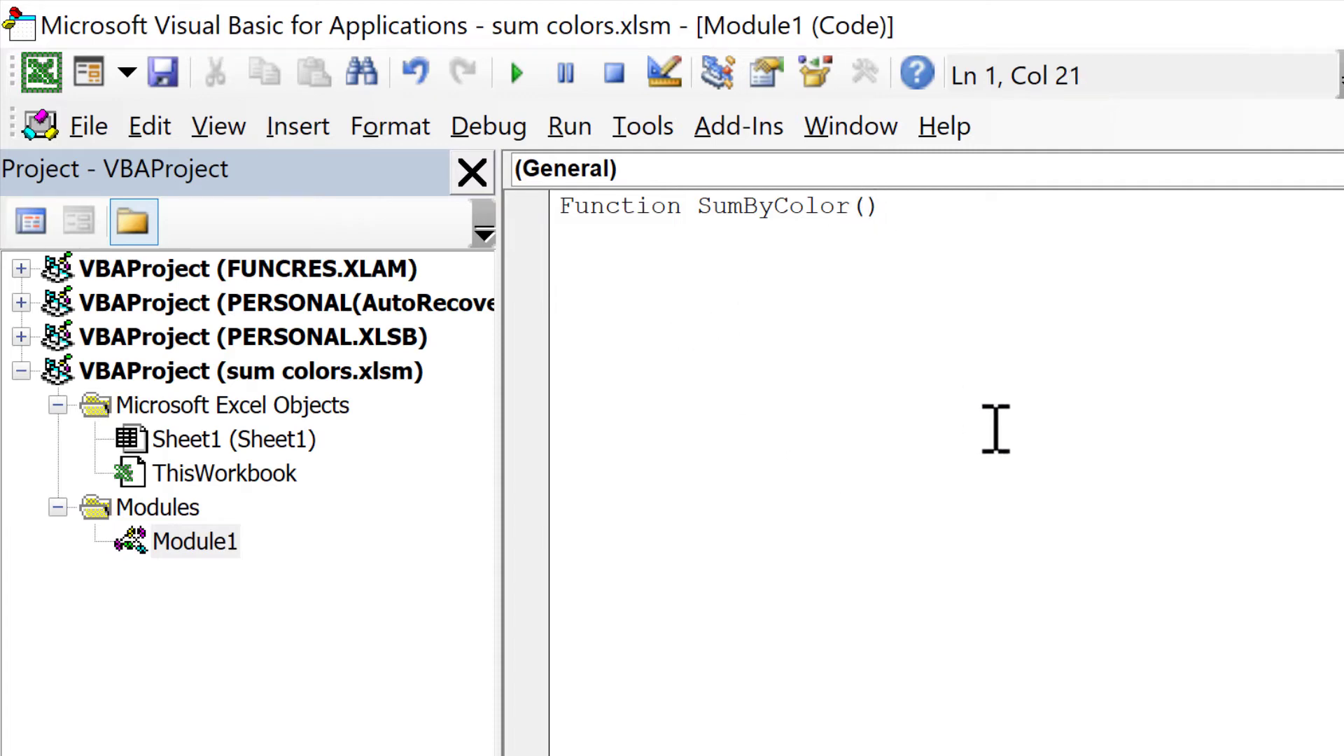
text(cell)
click(966, 203)
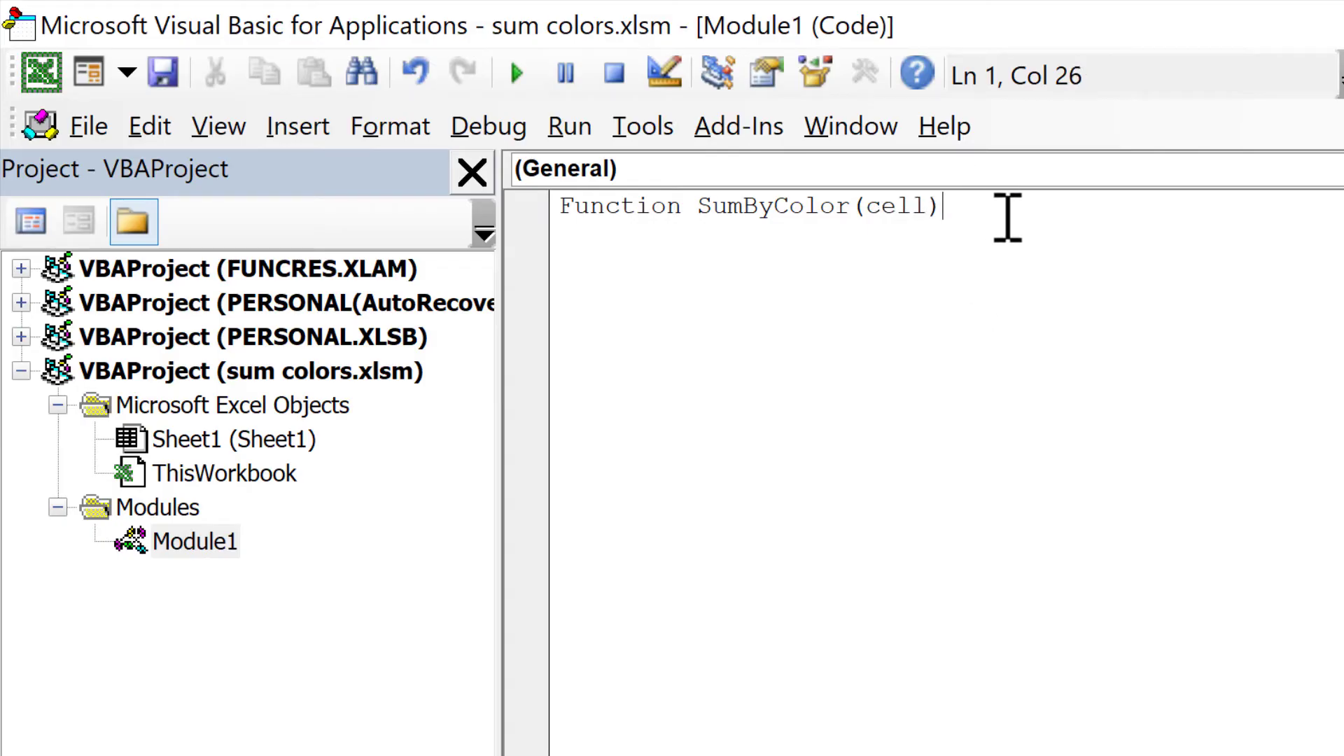
key(Return)
key(Return)
key(Return)
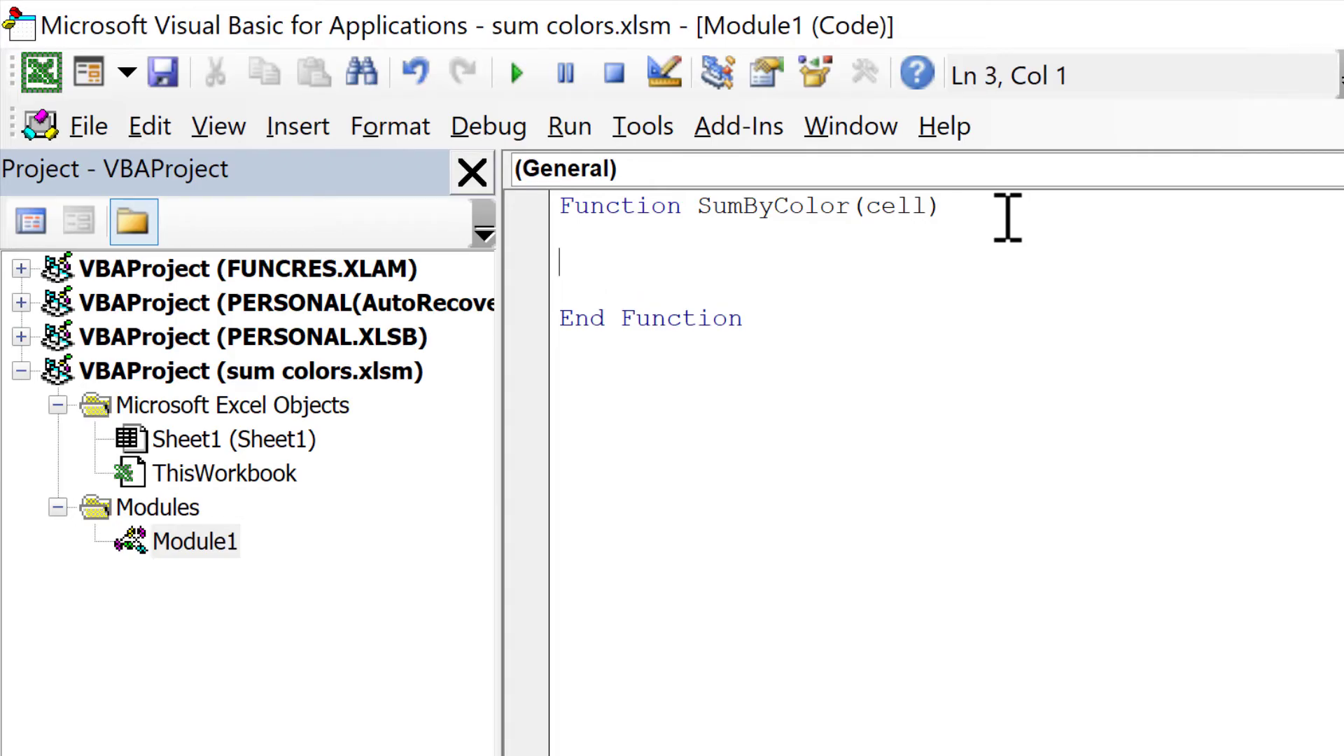
text(SumByColor )
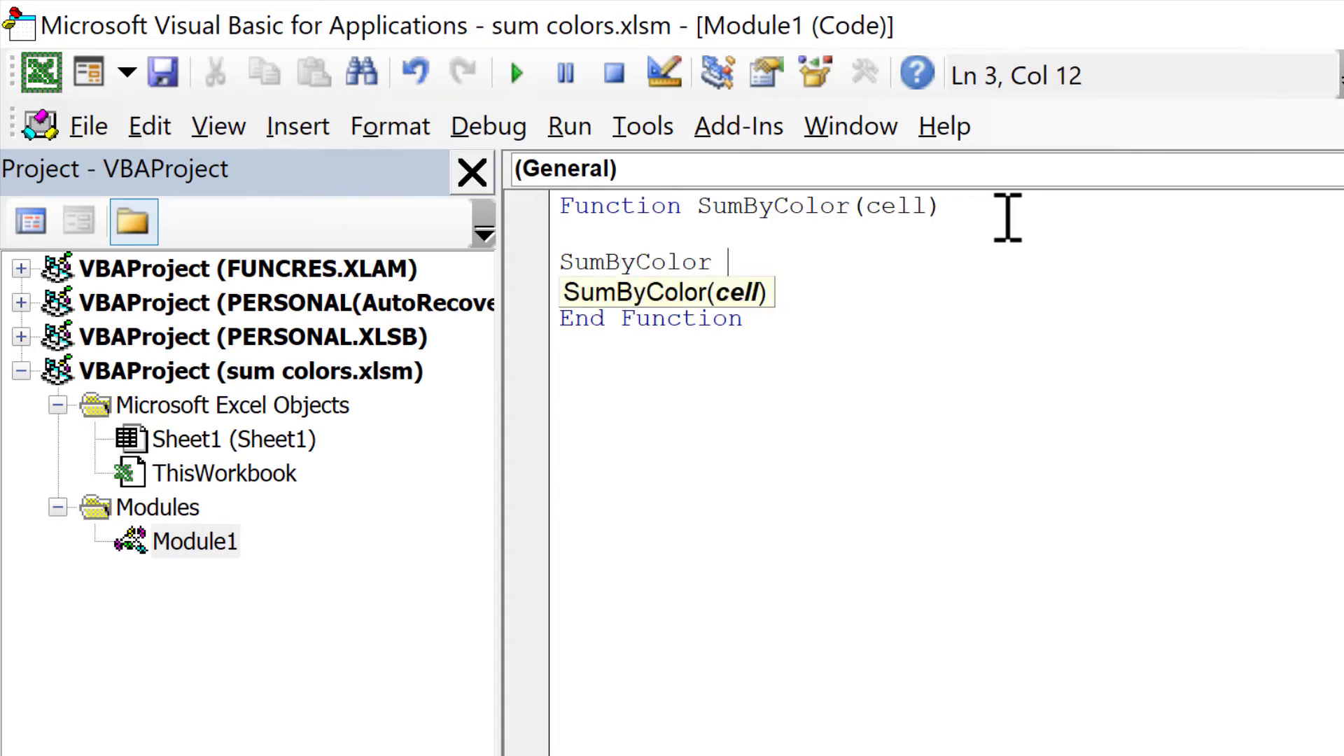
text(=)
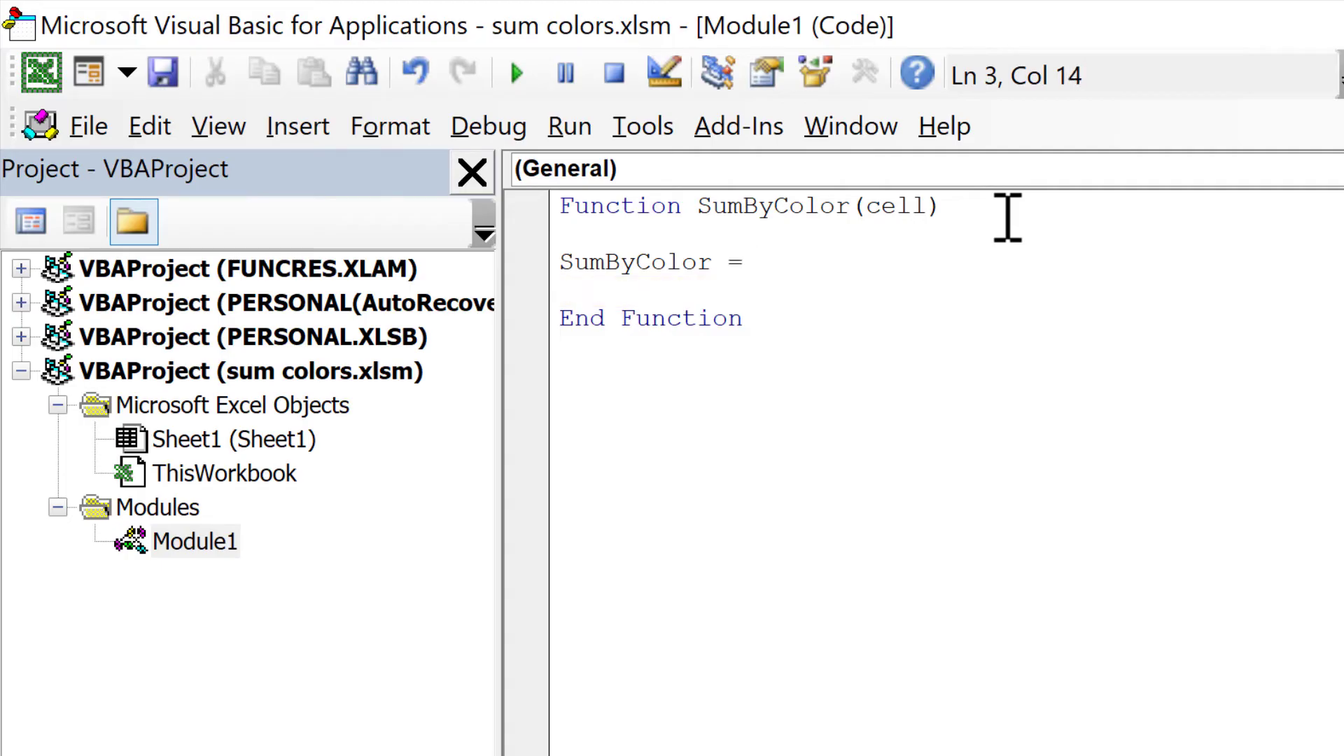
text( cell.interior.color)
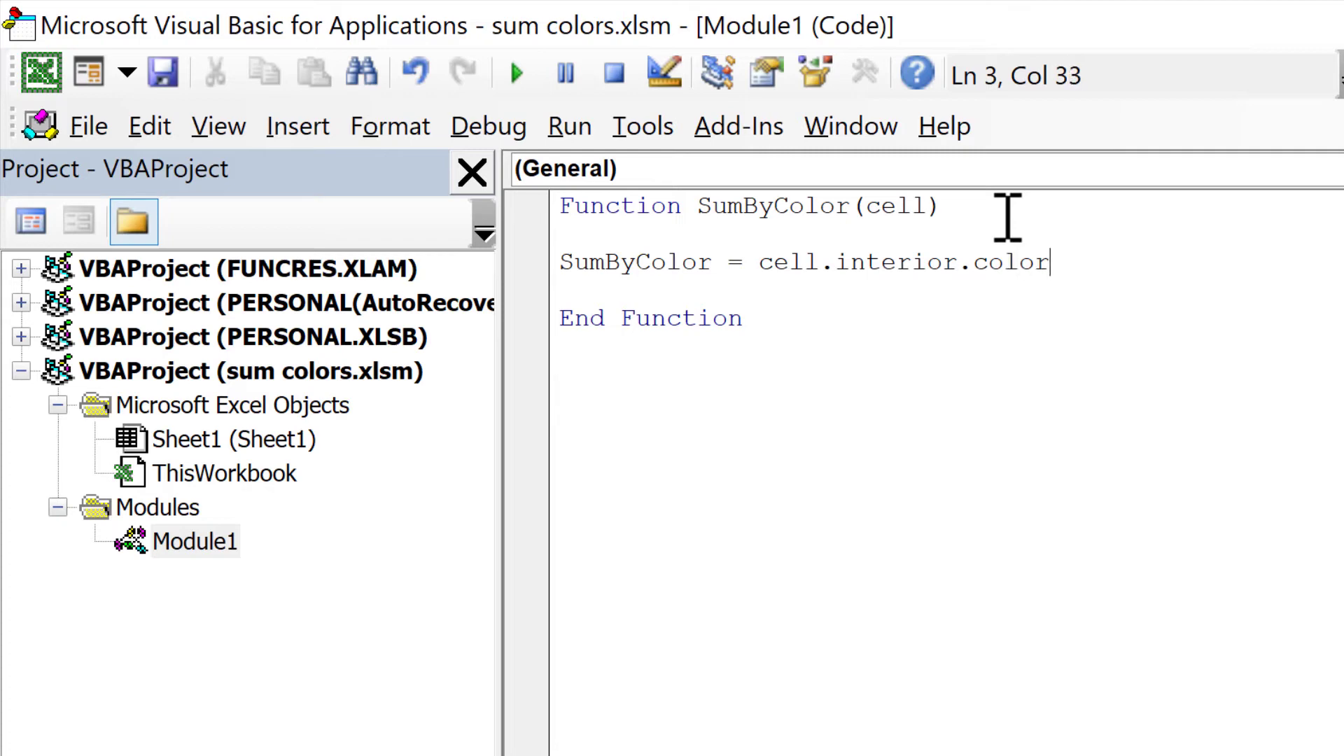
click(868, 320)
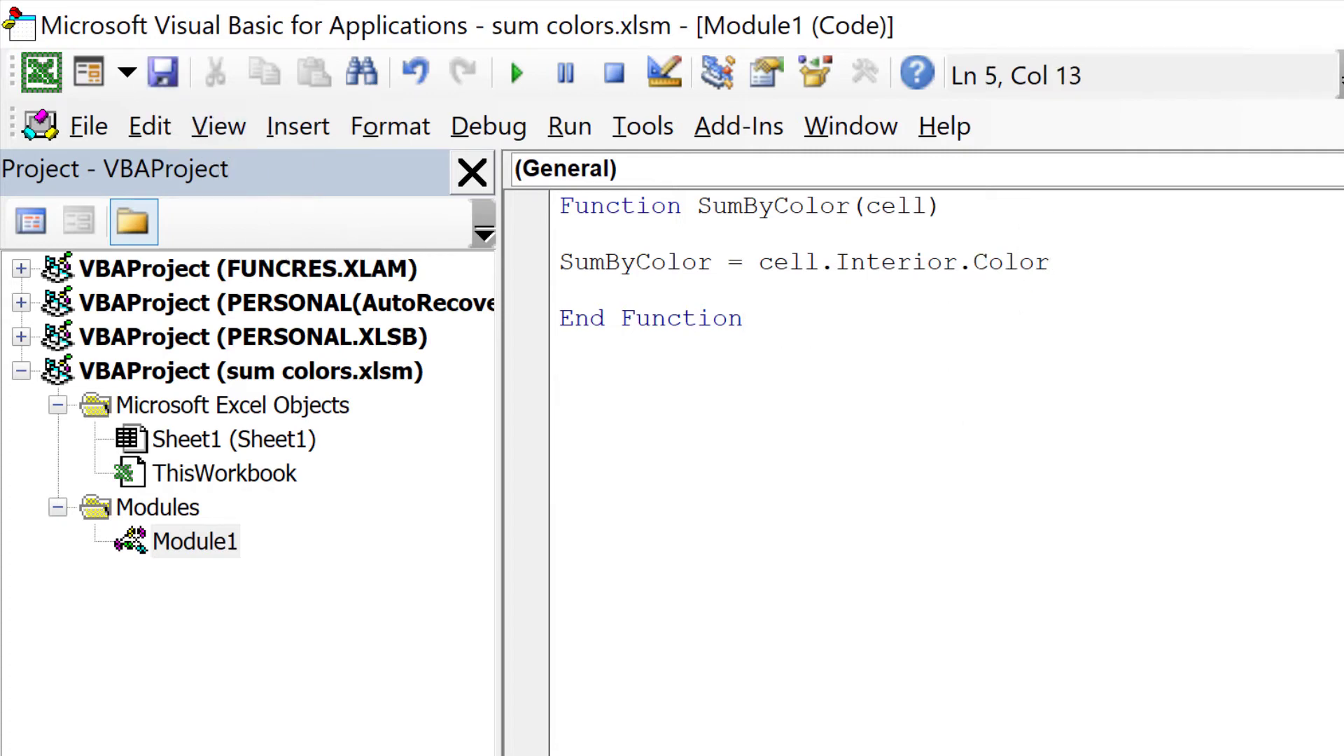
key(alt+F11)
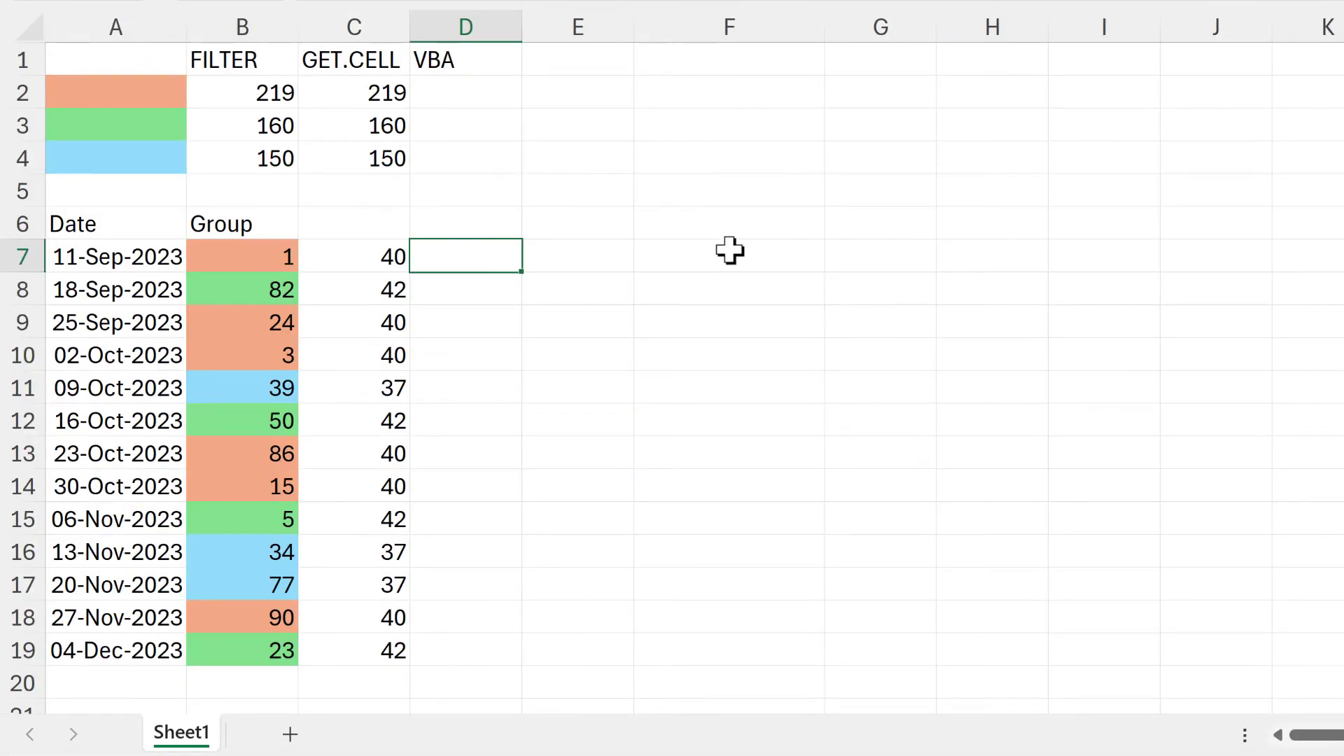
- Enter =SumByColor(B7) in D7 and fill it down to D19
text(=sum)
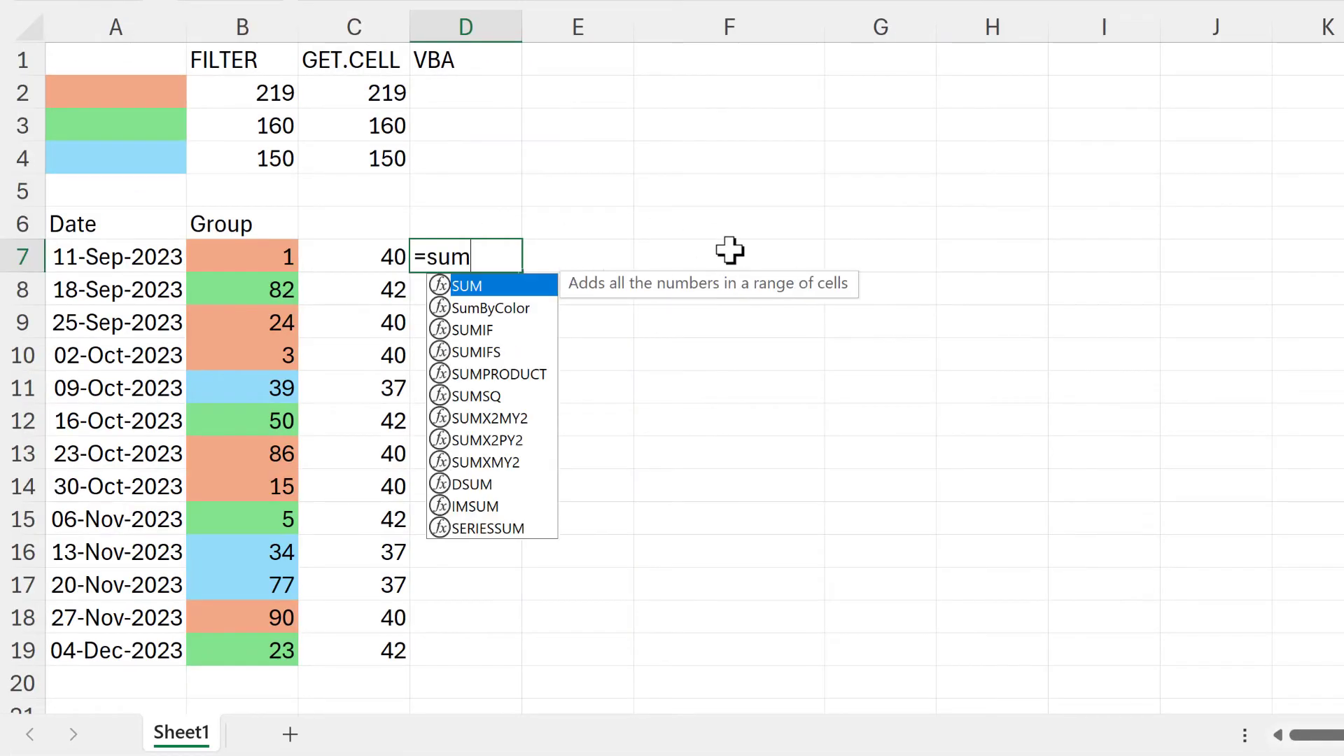
double_click(512, 309)
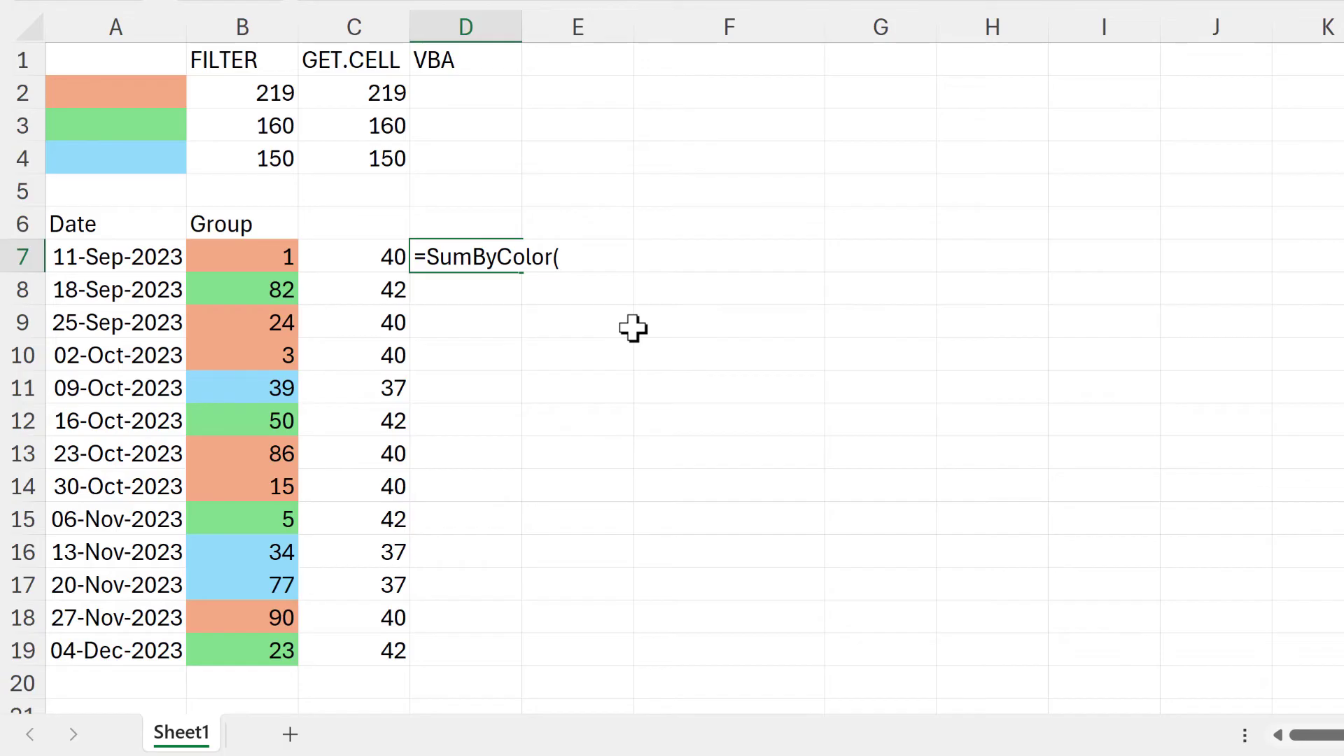
click(291, 256)
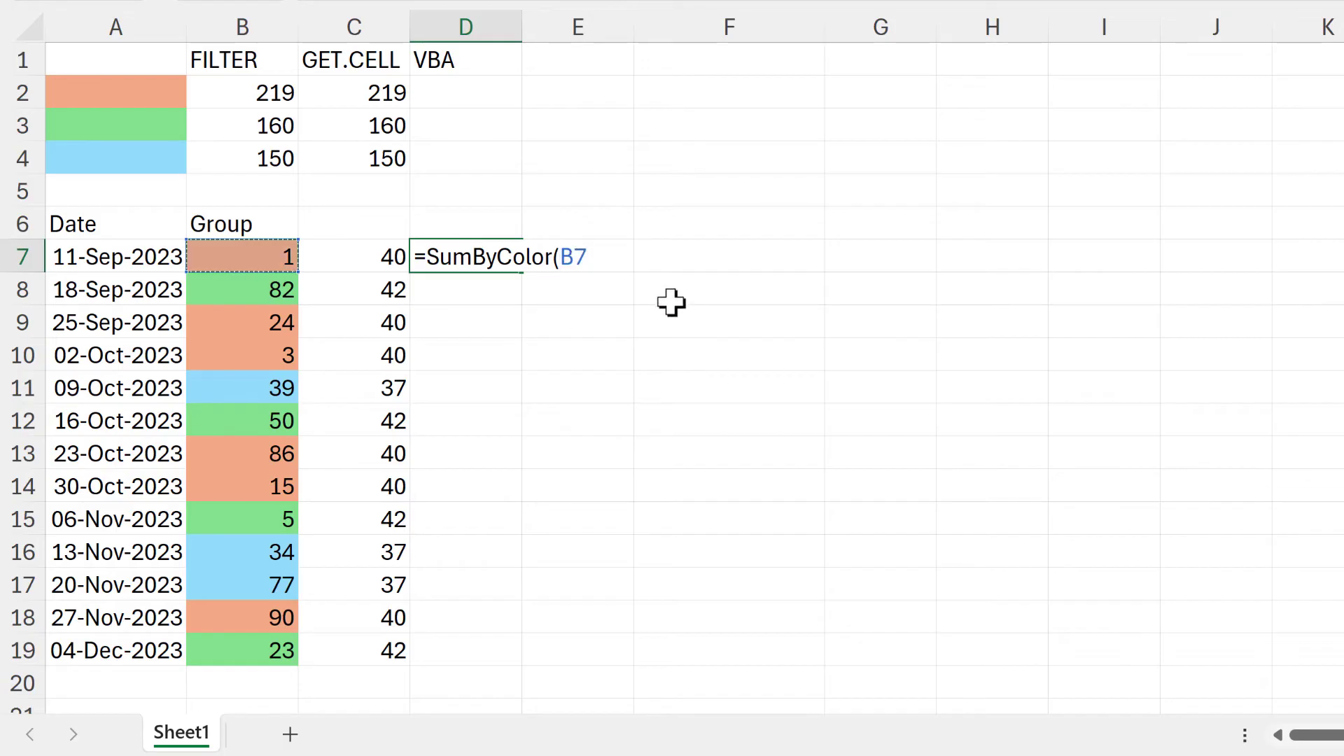
key(Return)
click(490, 261)
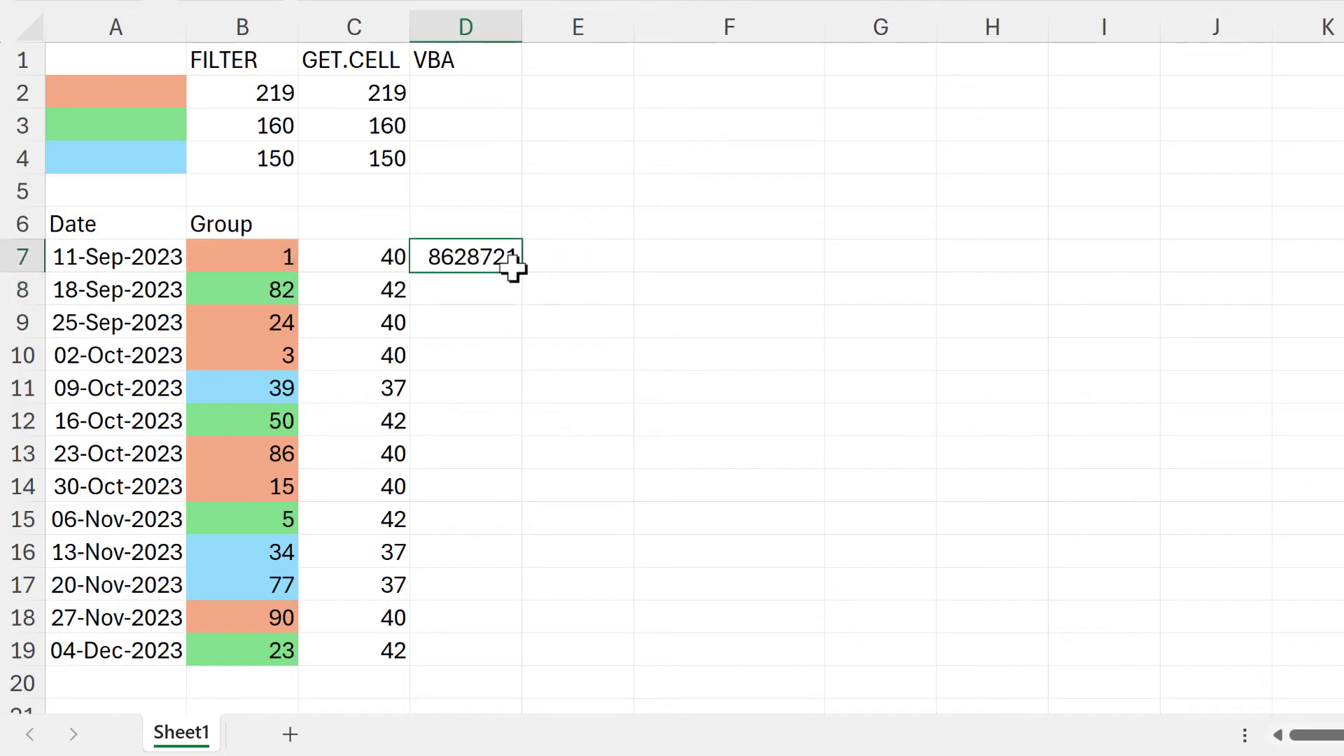
double_click(520, 271)
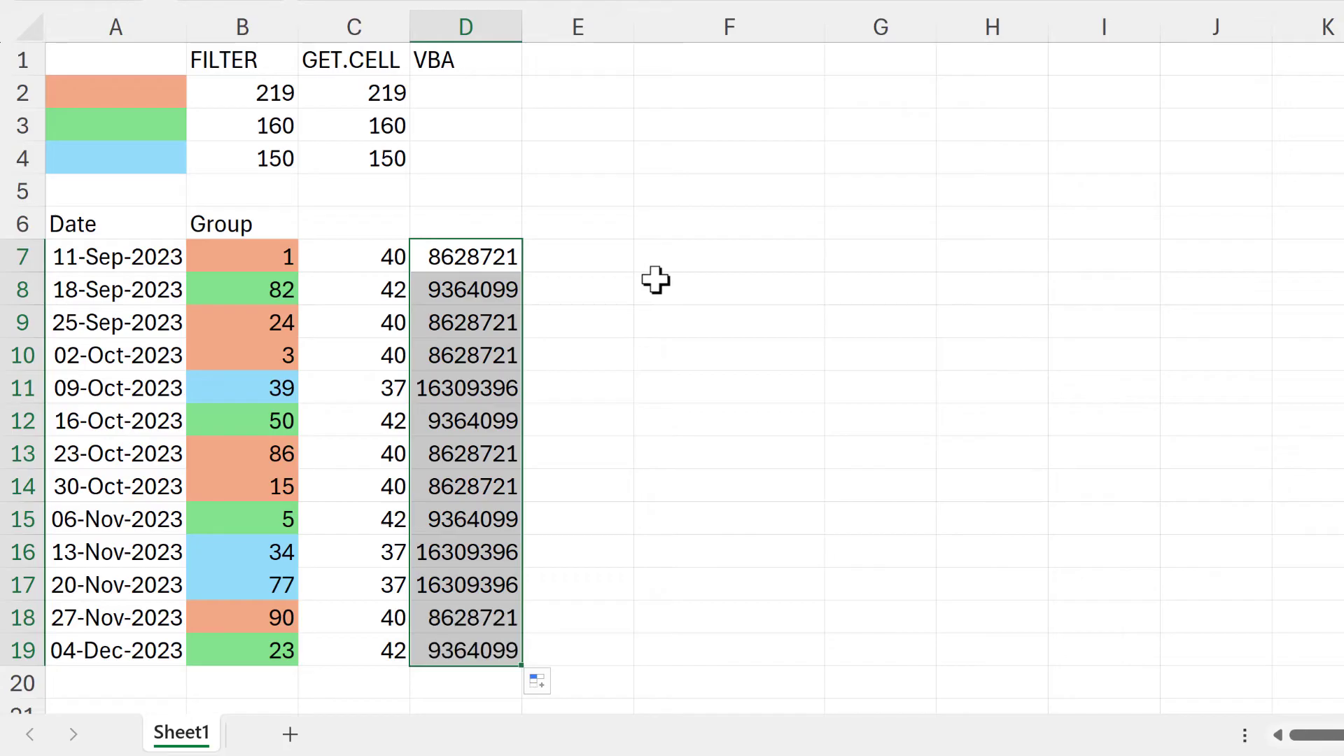
click(655, 279)
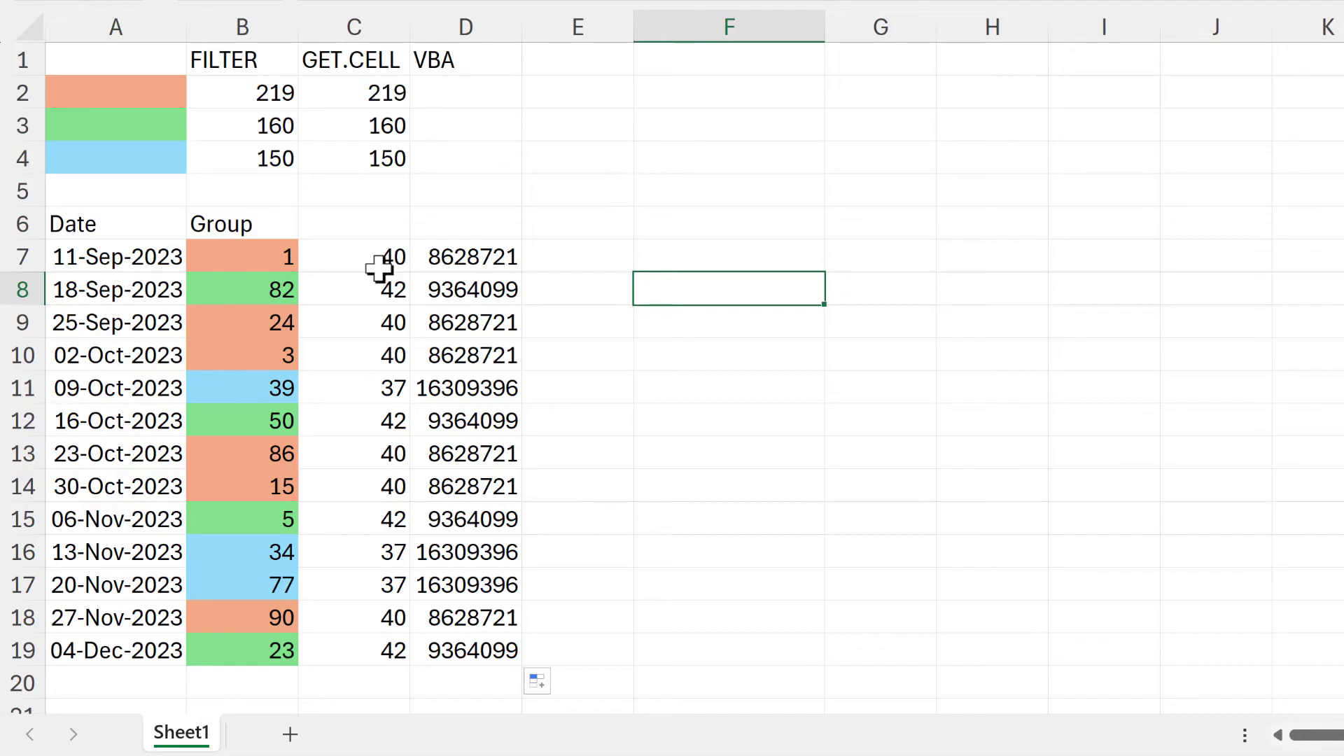
- Compare colour codes across rows 7, 9 and 10, then switch to the VBA editor
drag(283, 262, 420, 261)
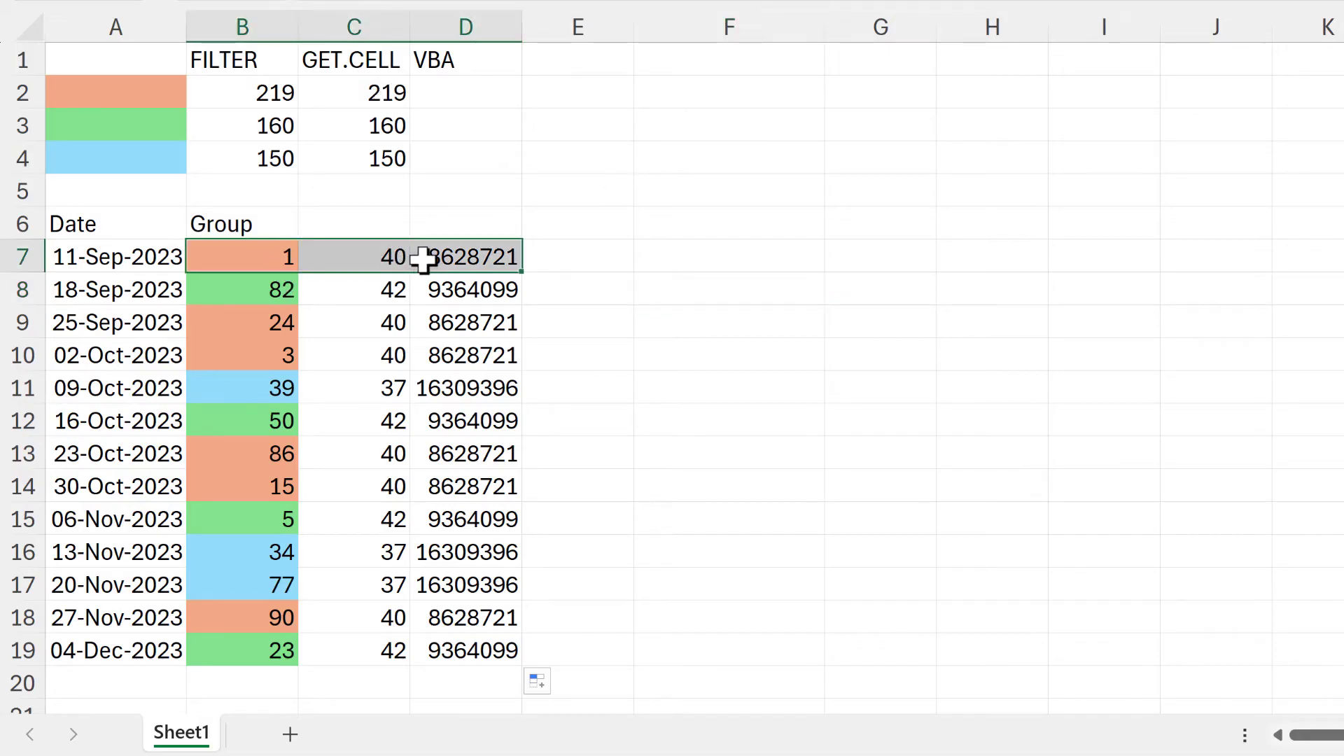
drag(273, 323, 540, 339)
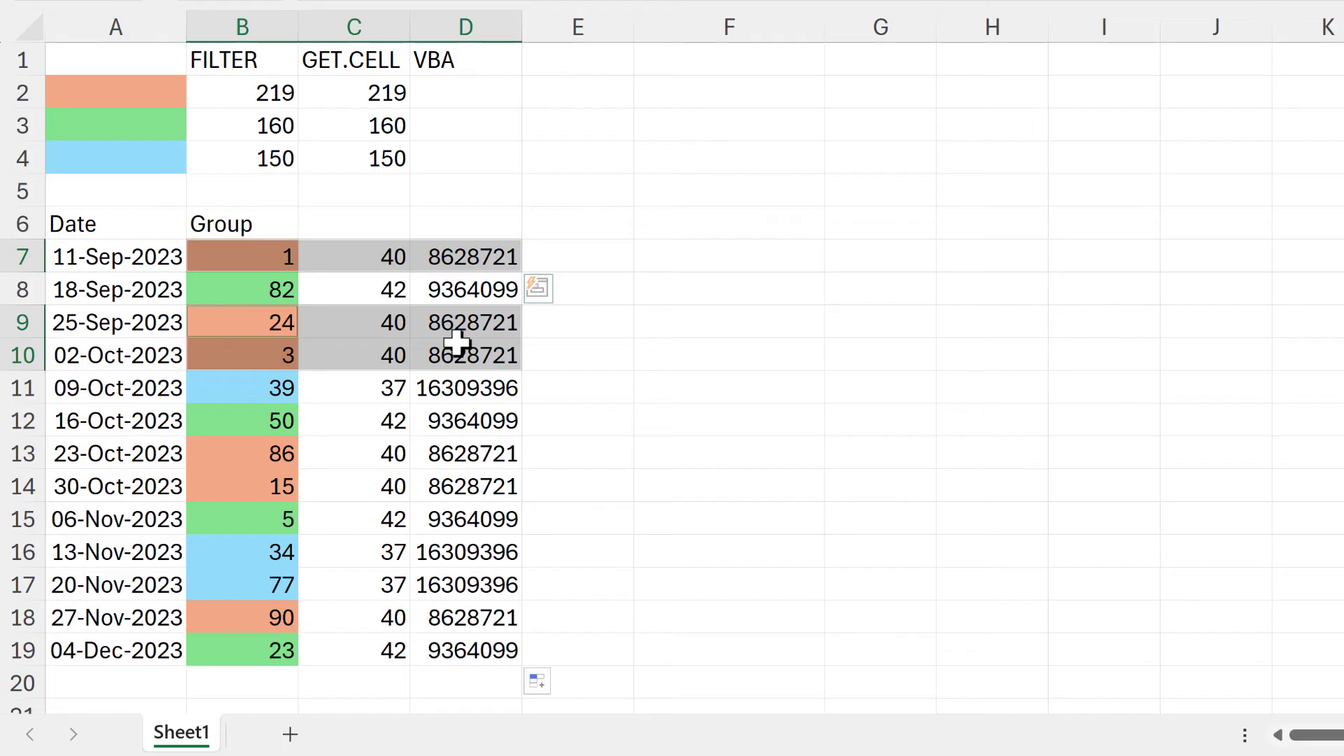
click(603, 255)
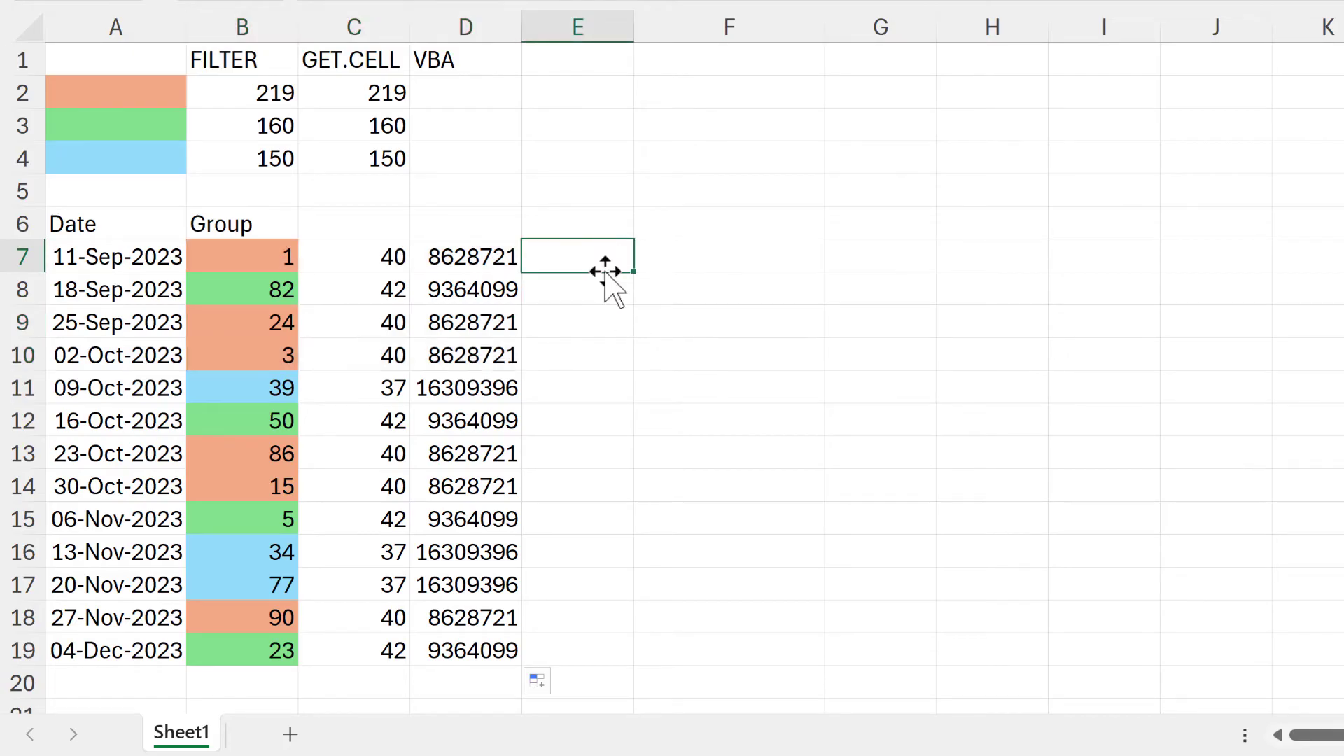
click(494, 93)
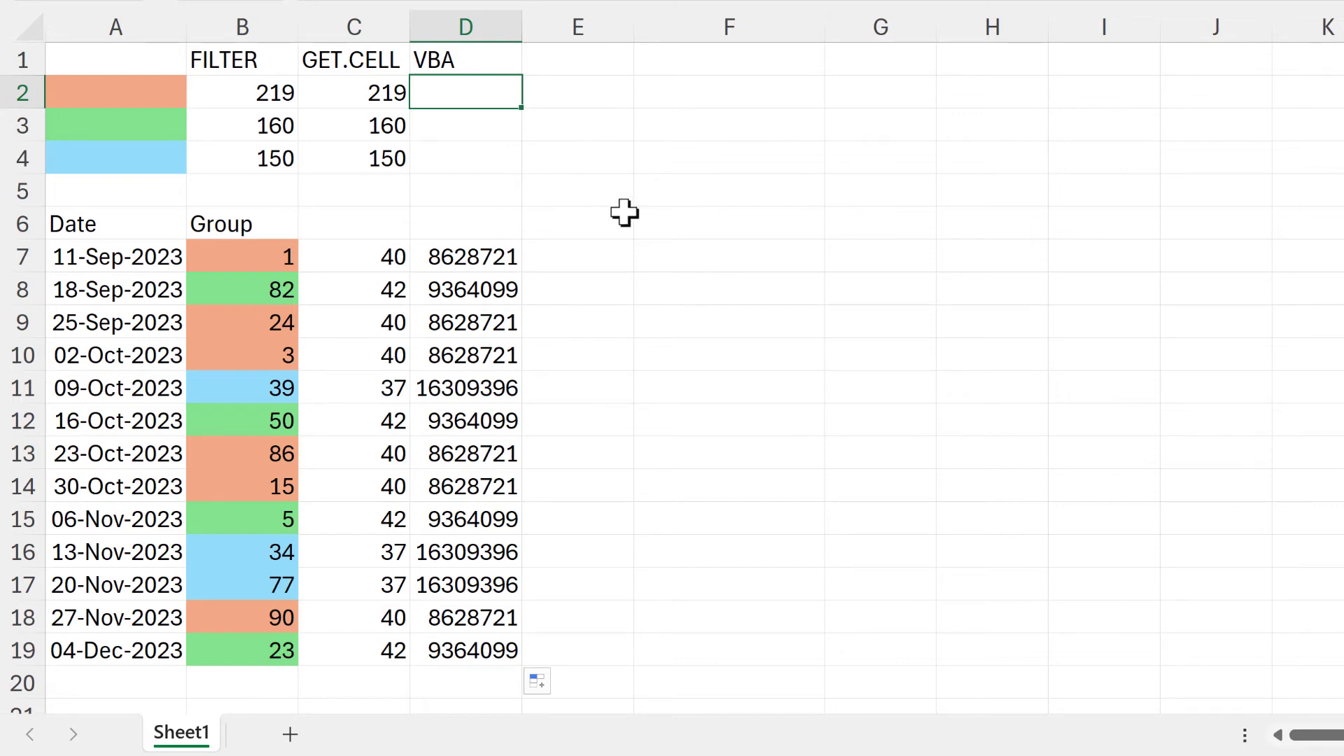
click(646, 753)
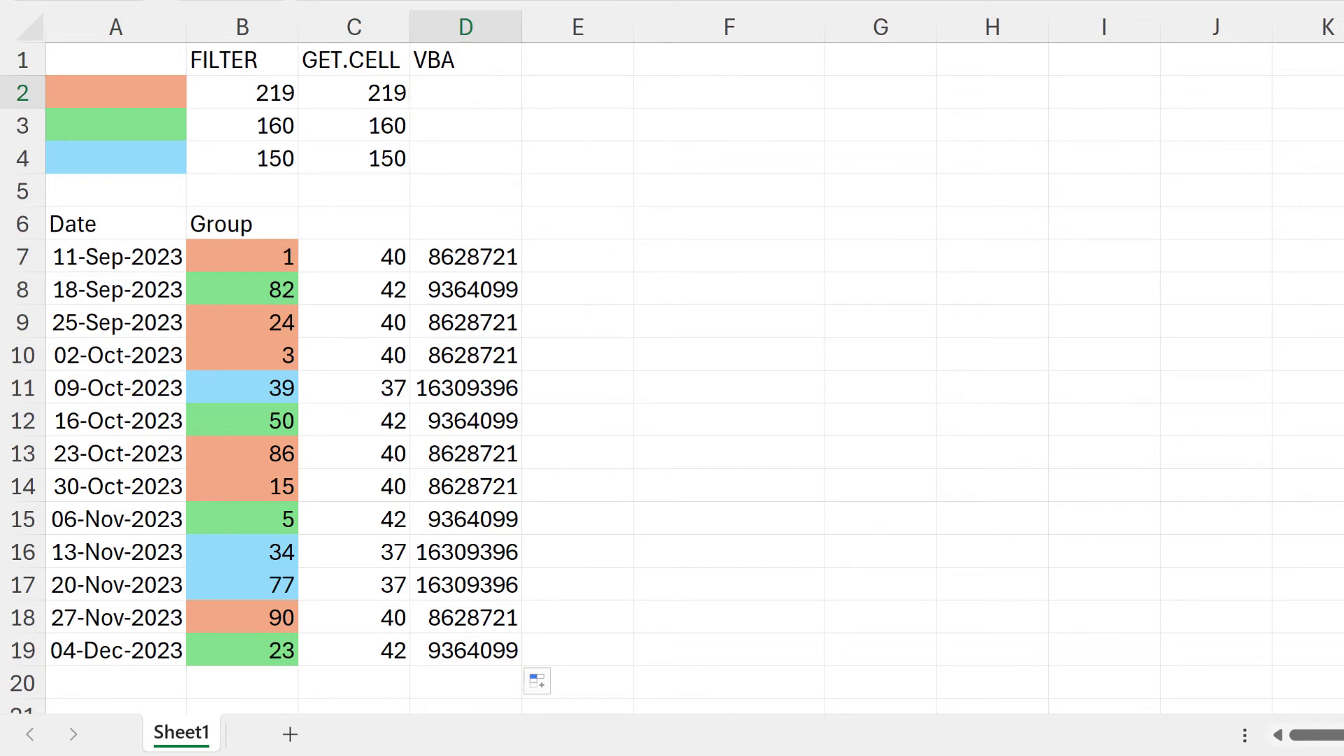
click(752, 697)
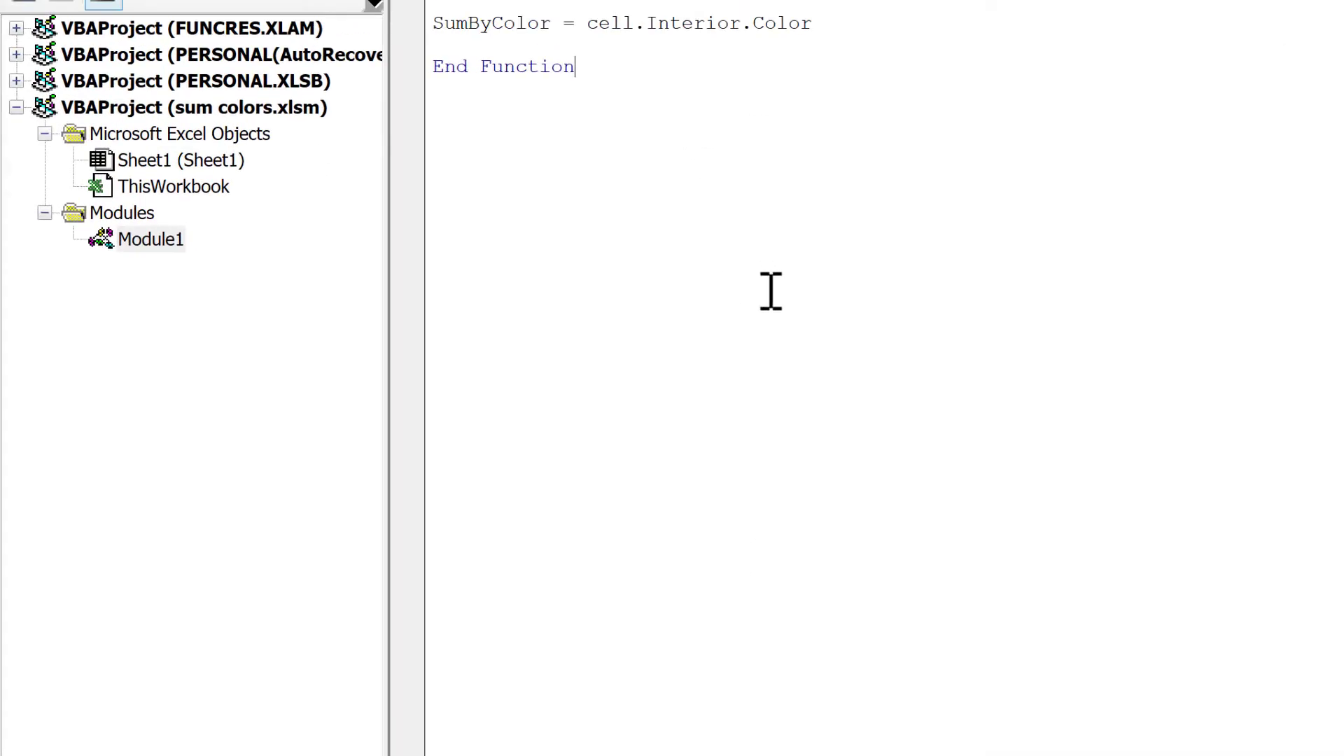
- Rename SumByColor's argument from cell to rng
click(906, 201)
key(BackSpace)
key(BackSpace)
key(BackSpace)
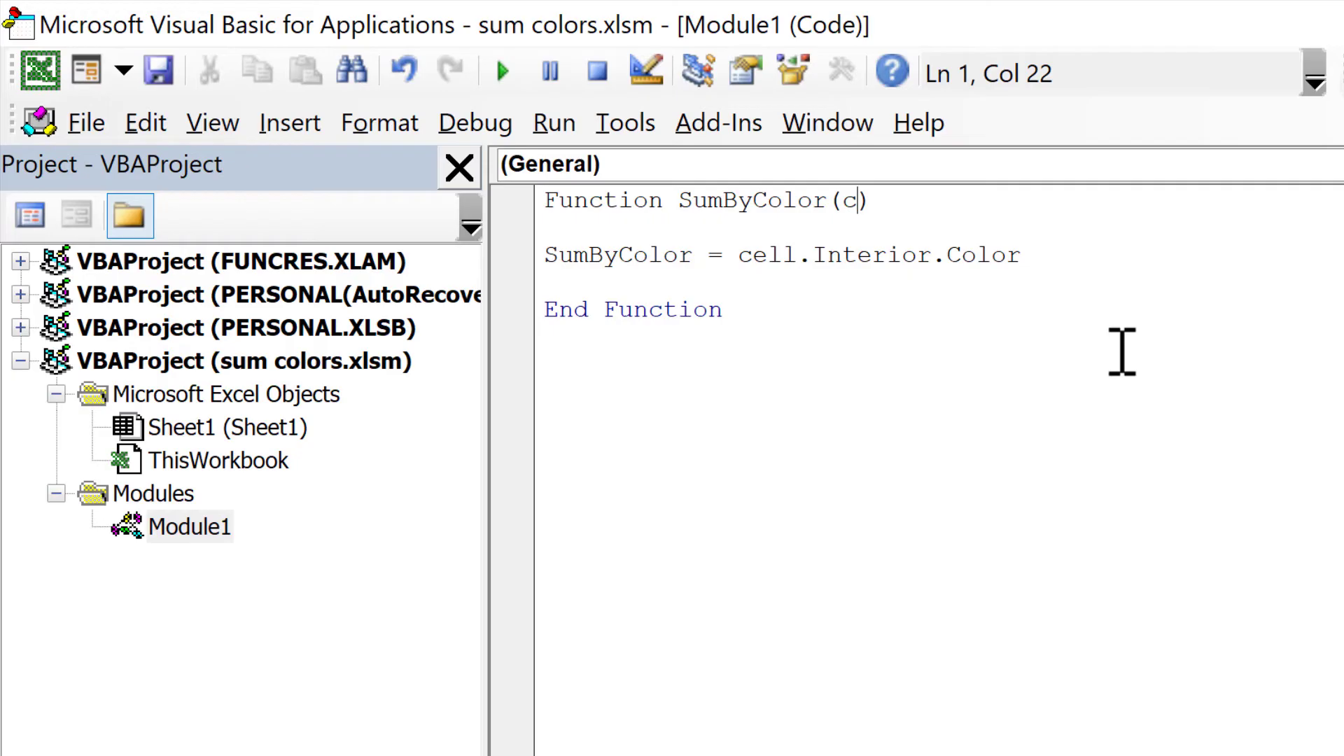
text(rng)
click(1028, 203)
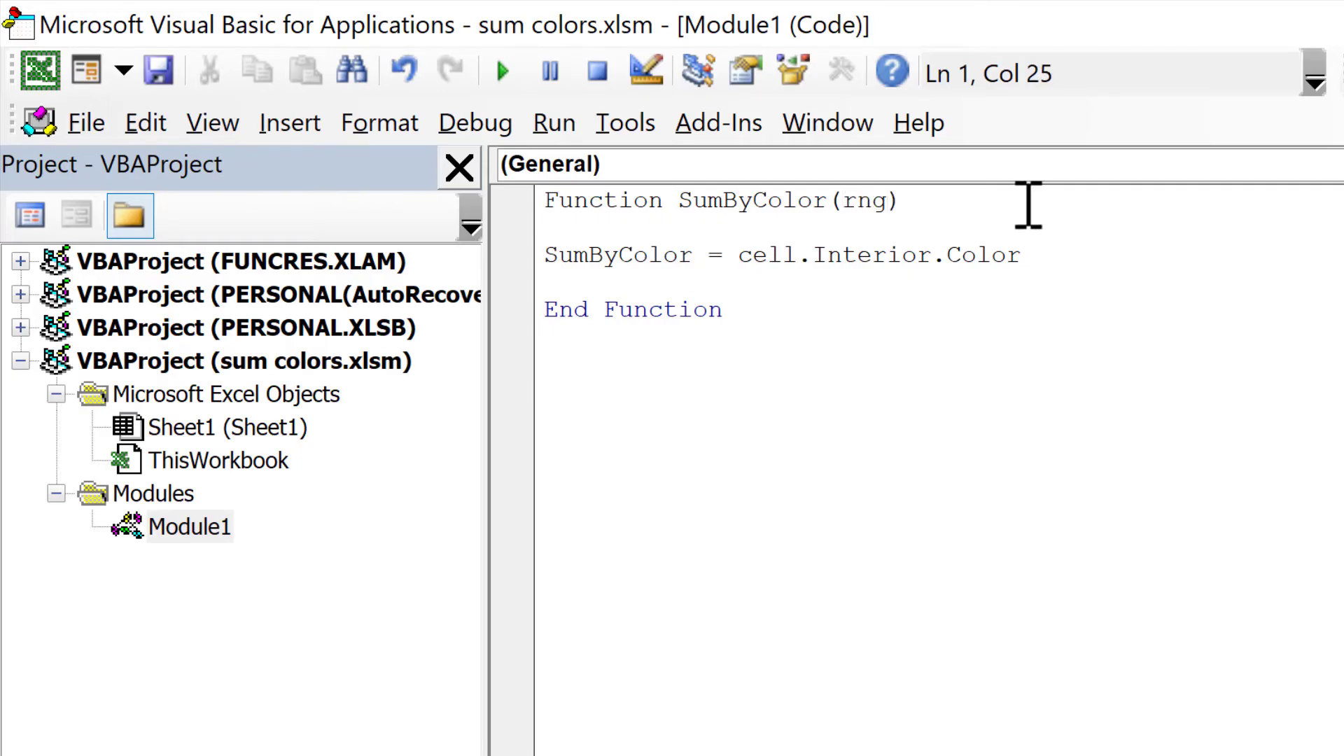
key(Return)
key(Return)
- Add a For Each cell In rng … Next cell loop with an empty line inside
text(for each c)
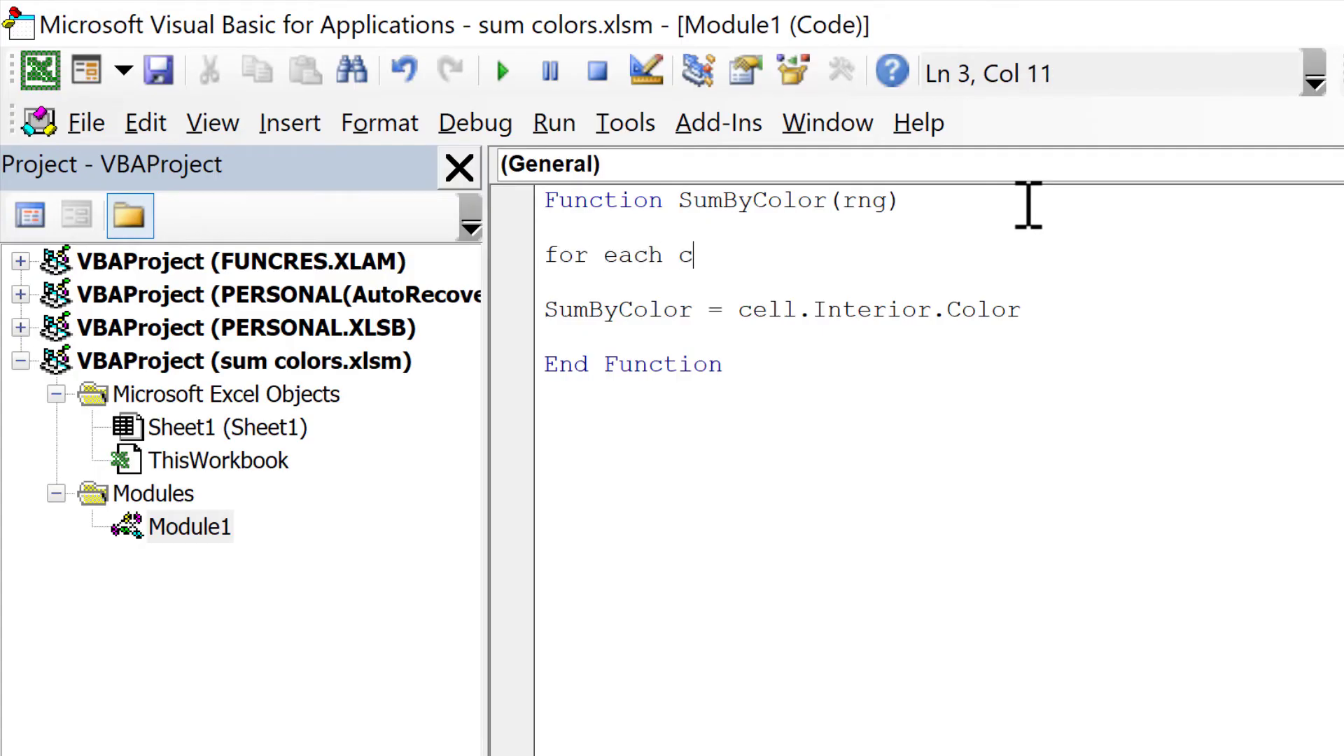
text(ell in rng)
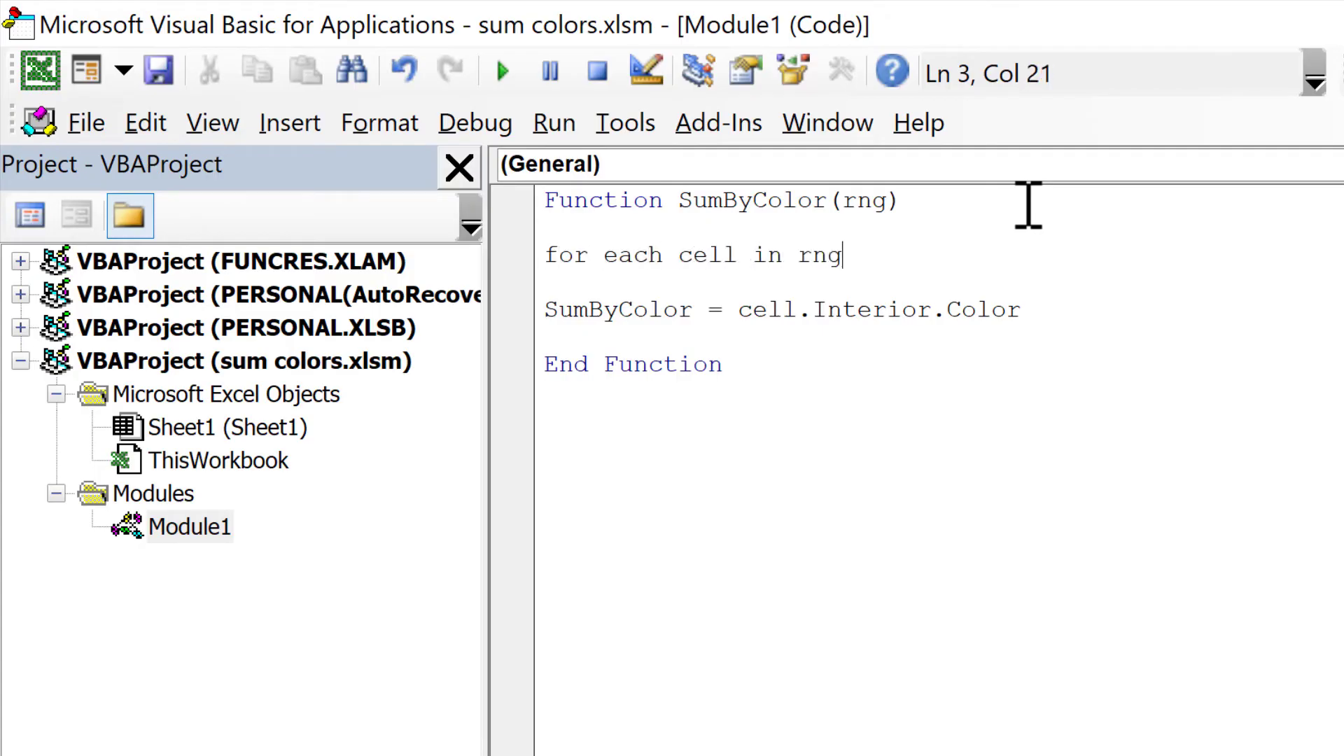
key(Return)
key(Return)
key(Return)
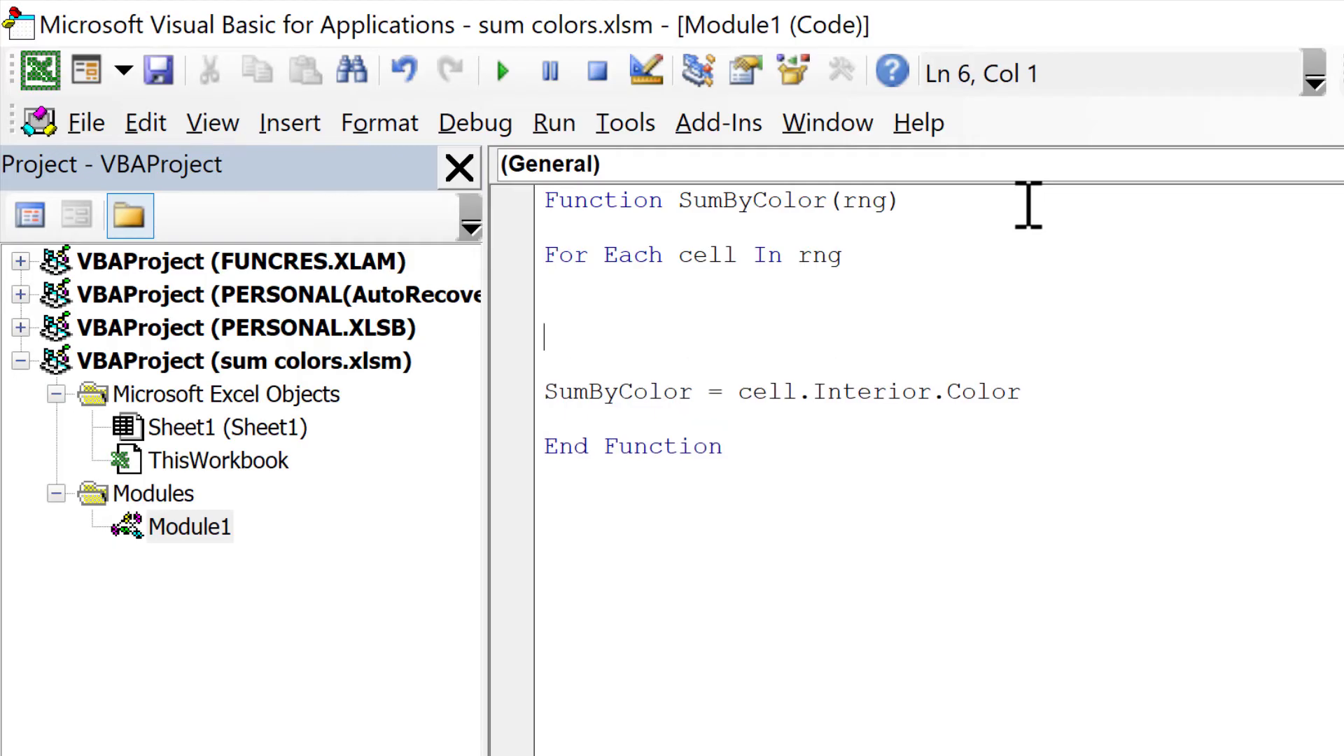
text(Next cell)
click(805, 301)
key(Return)
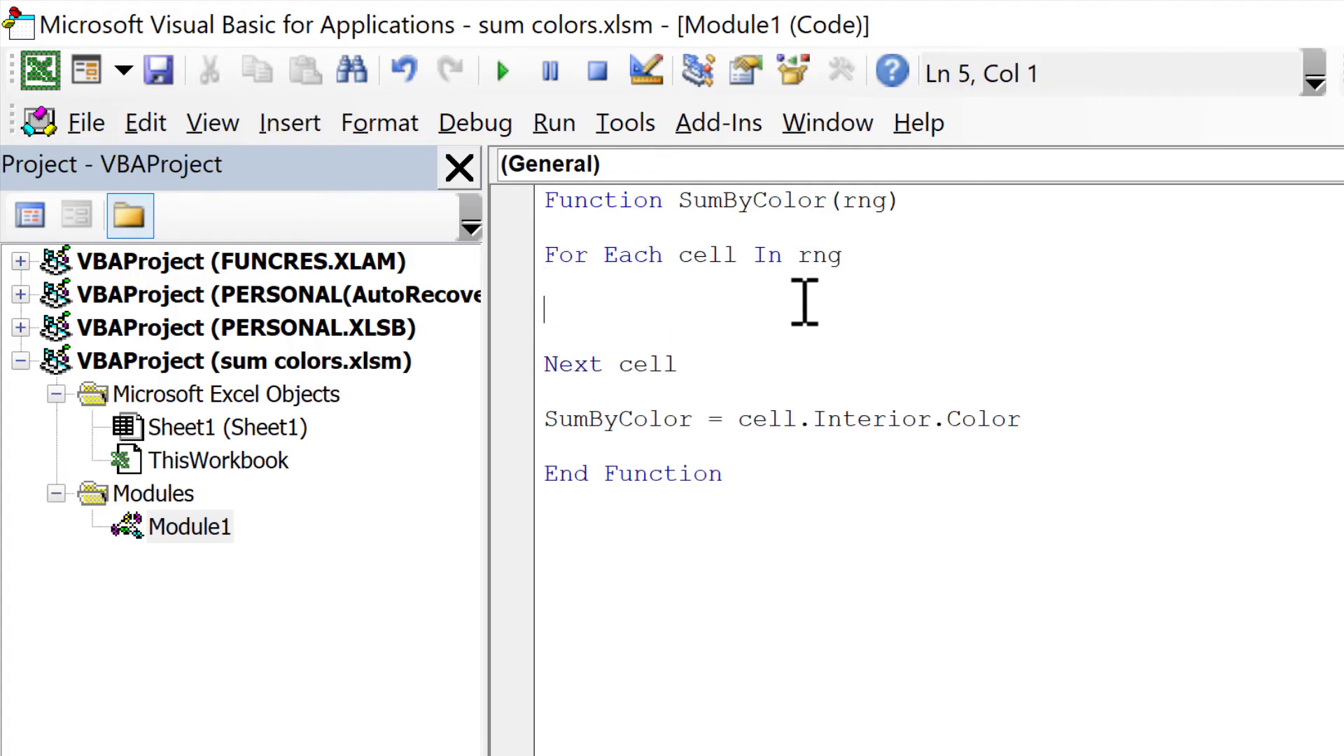